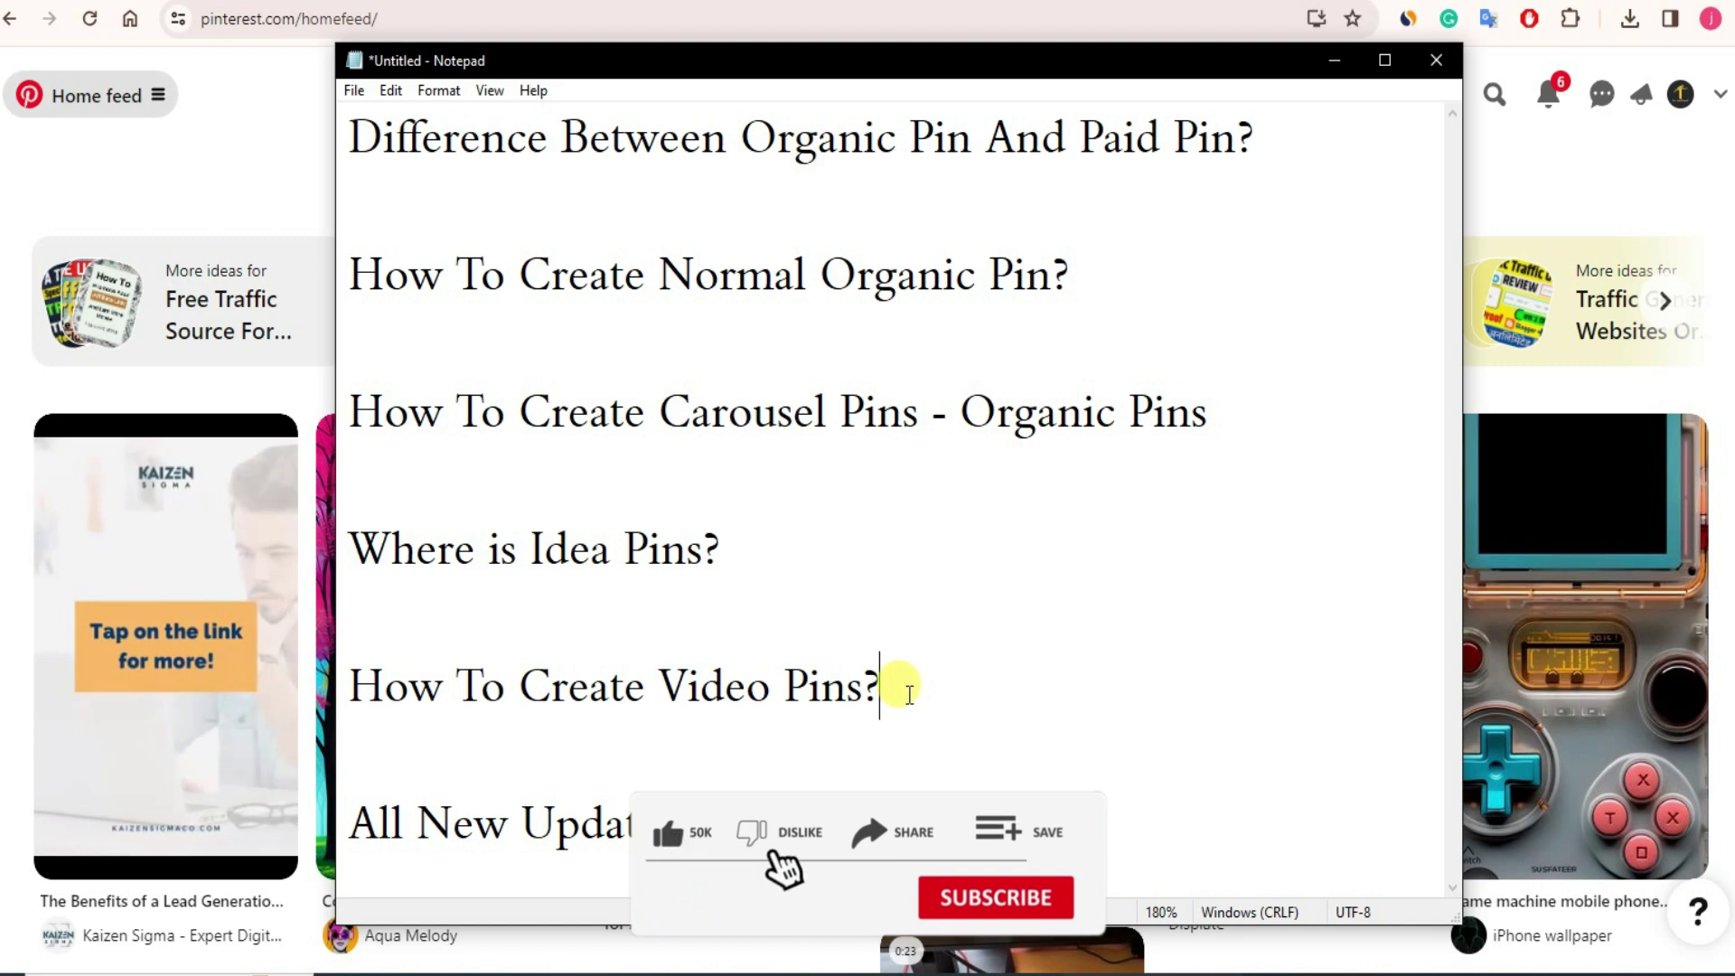
- Review the topic outline in the notes, highlighting the line "All New Updates/Changes Explained!"
drag(354, 822, 676, 817)
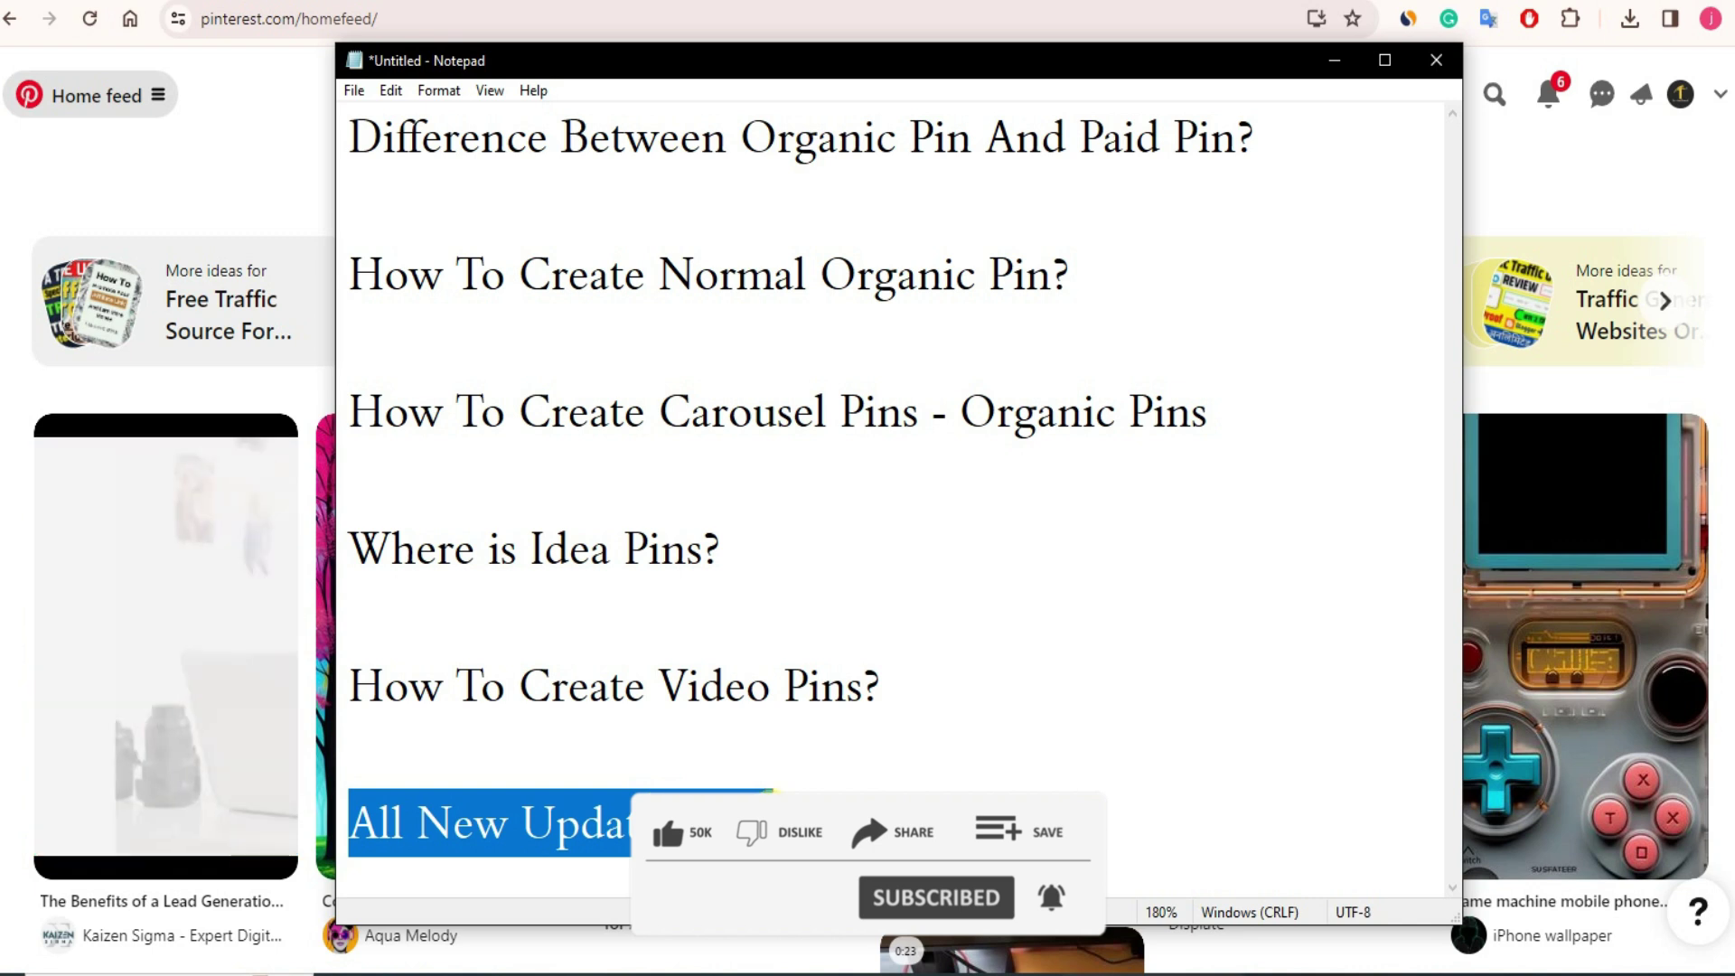
drag(676, 818, 1087, 825)
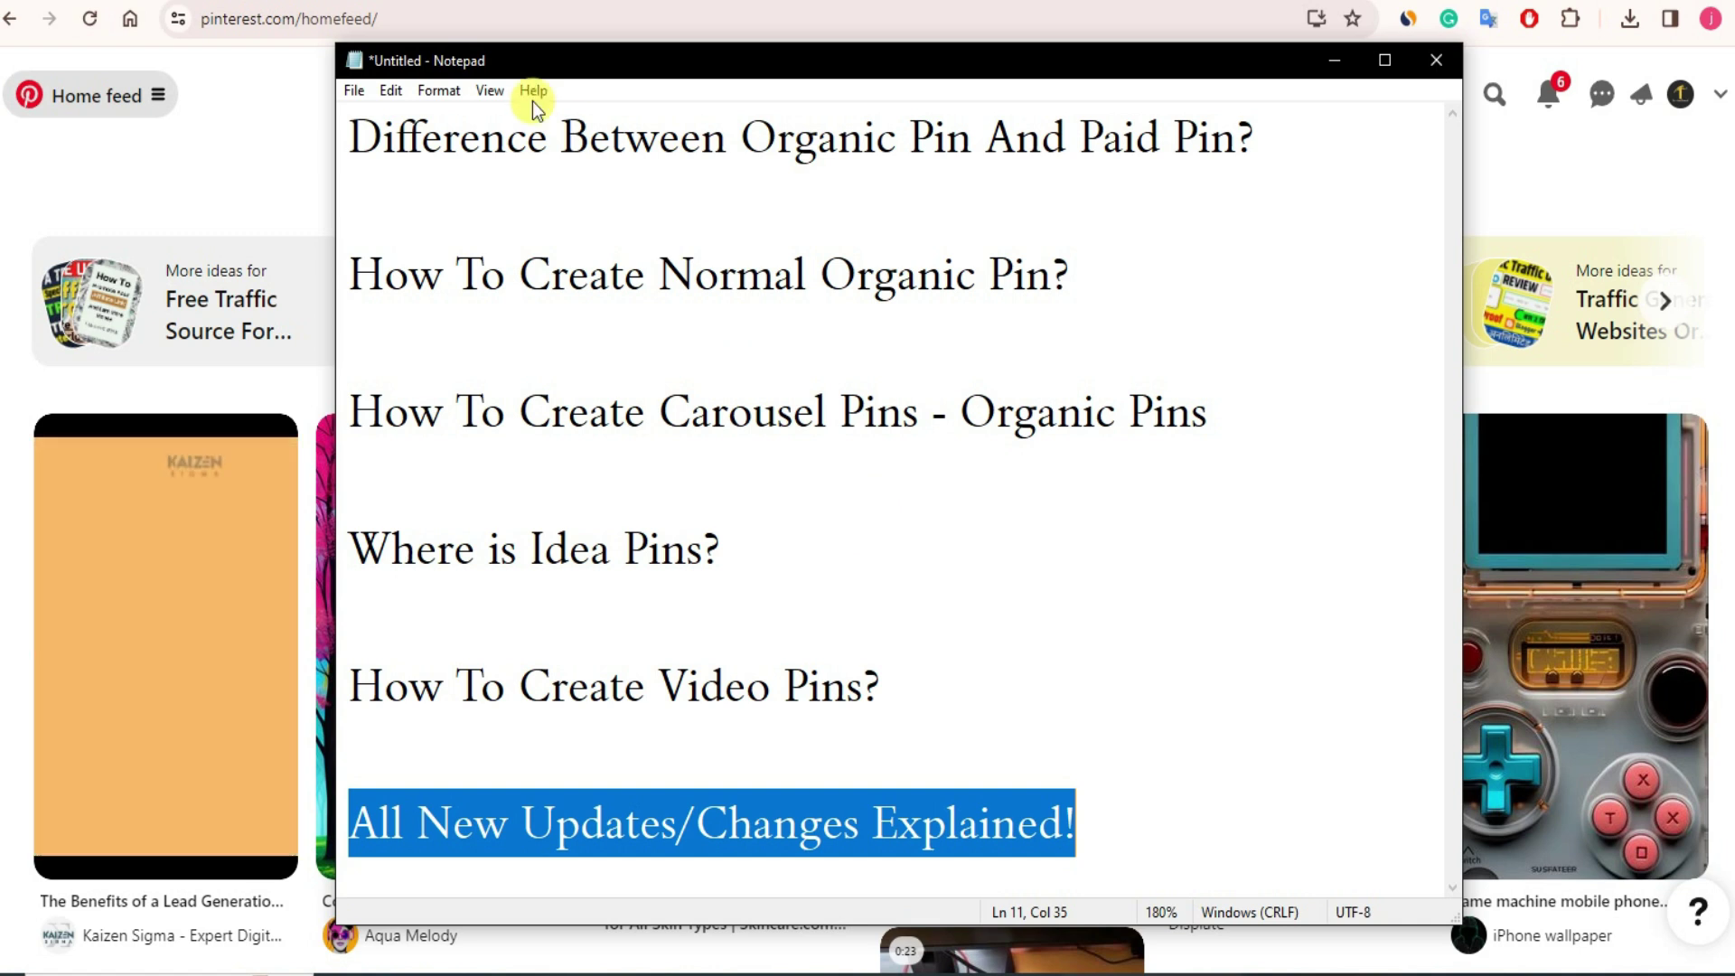
click(746, 539)
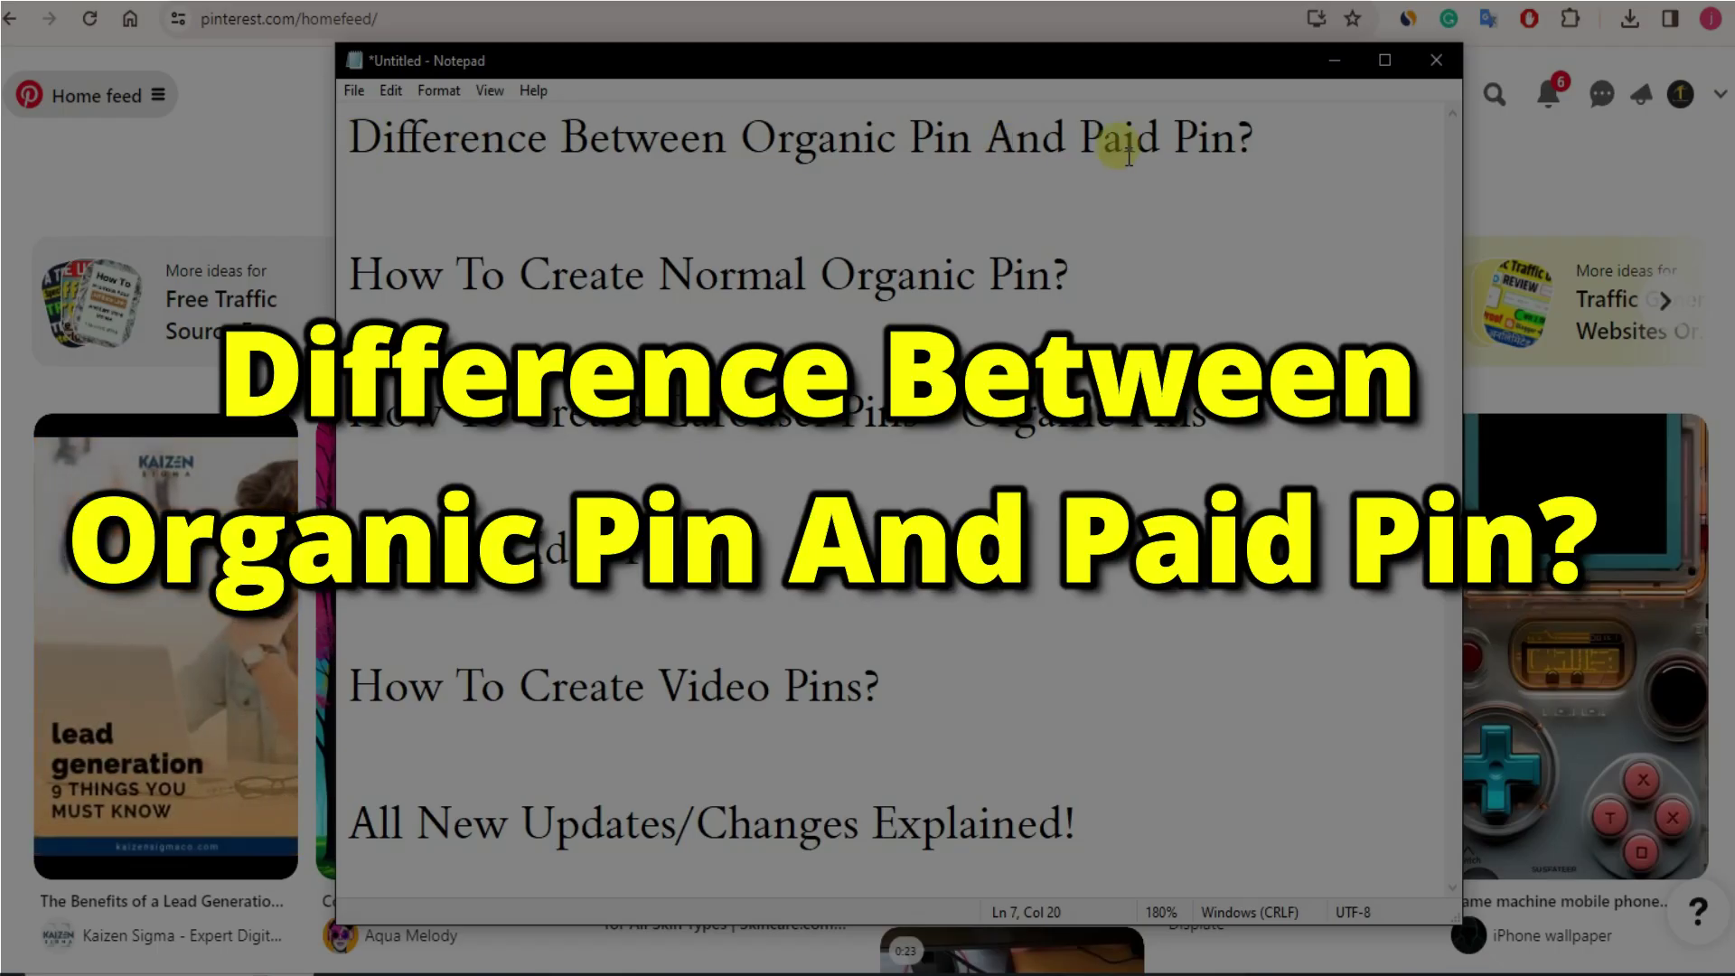
- Put the notes away and open the main navigation menu from the Pinterest home feed
click(1334, 61)
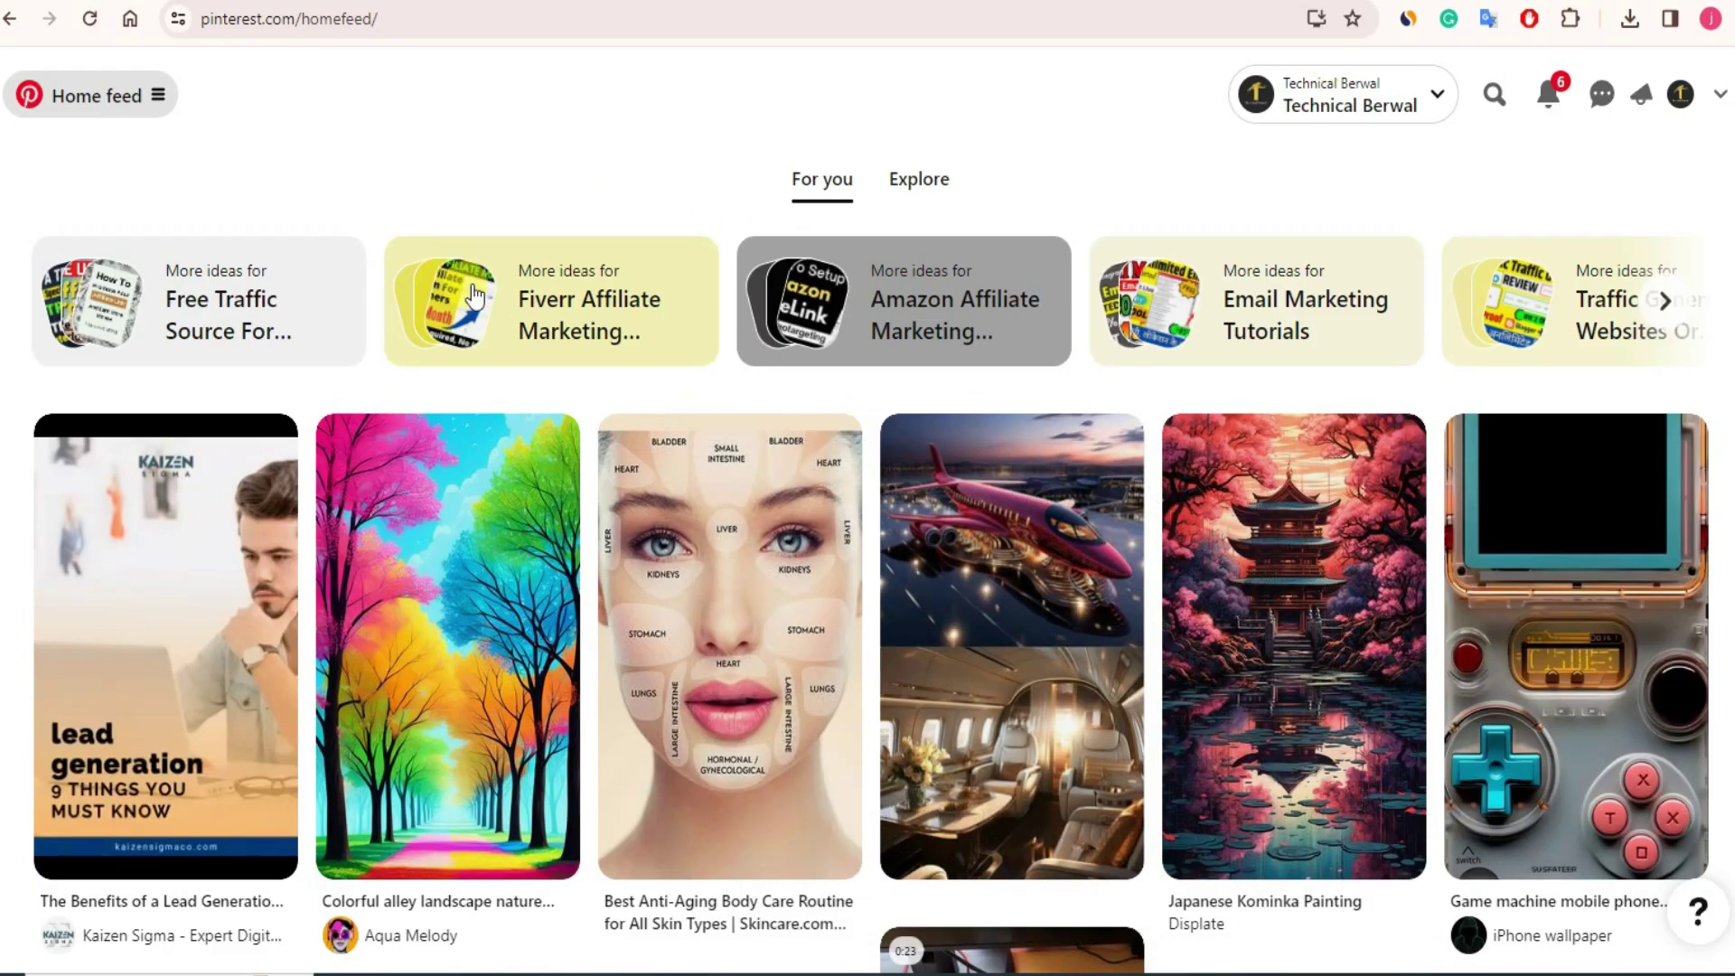
click(160, 97)
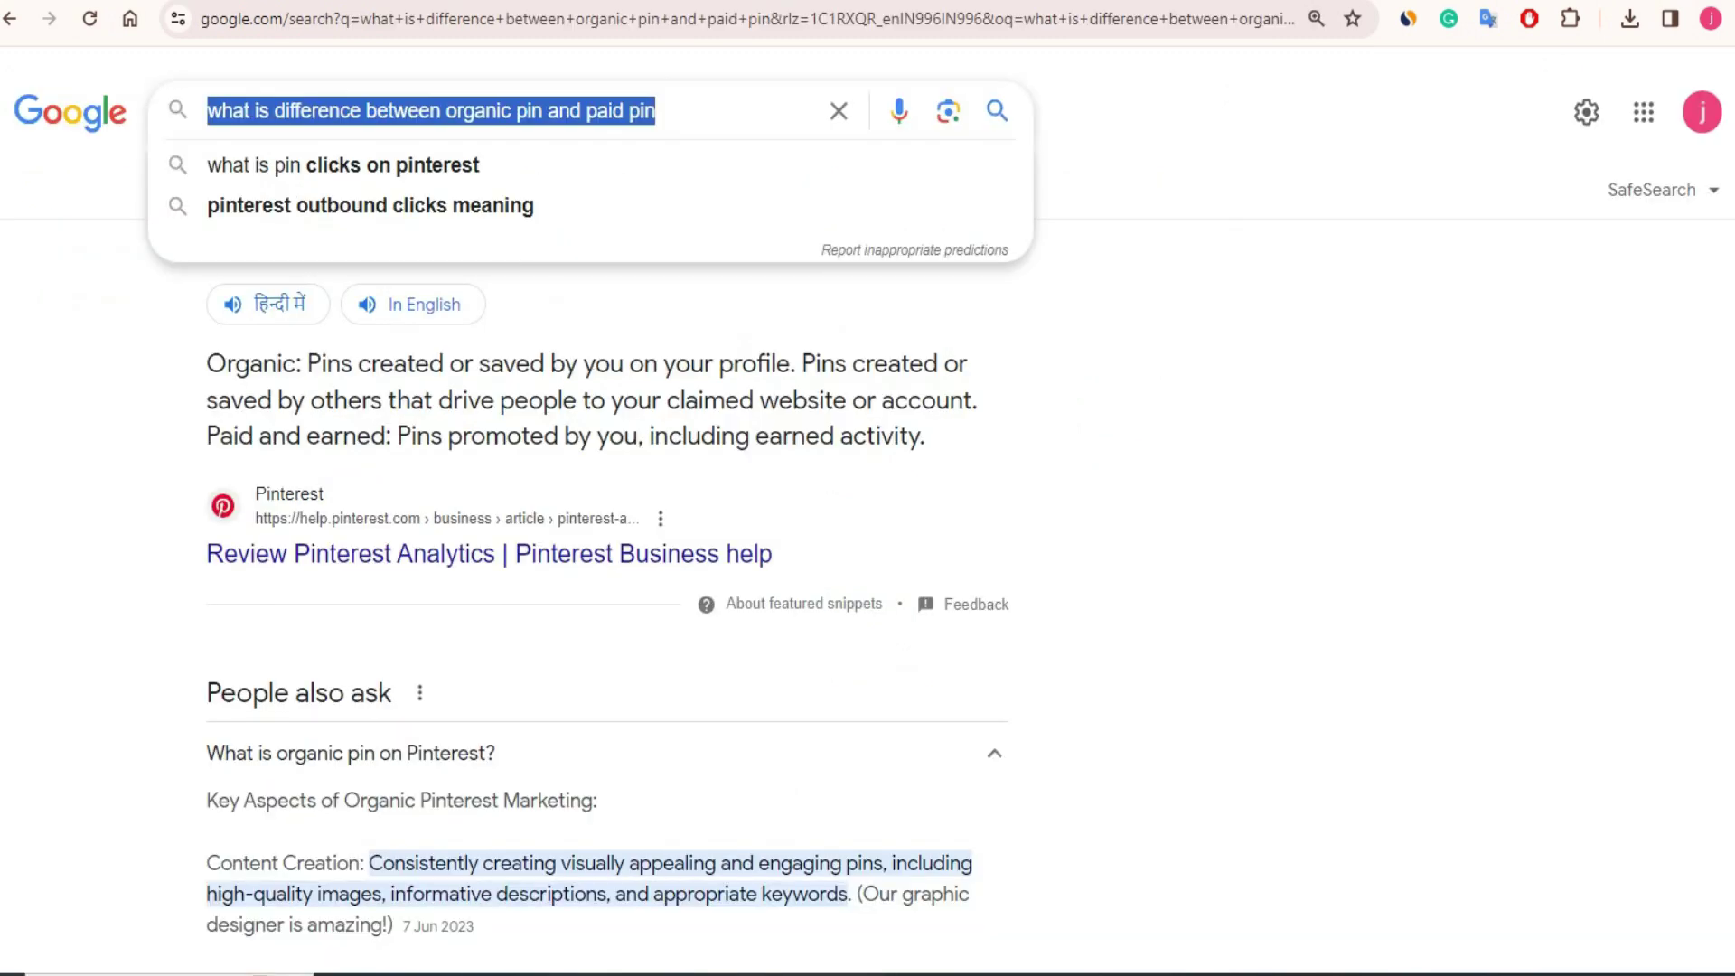
- Read the Google featured snippet's definitions of organic pins and of paid and earned pins, highlighting each phrase
click(84, 368)
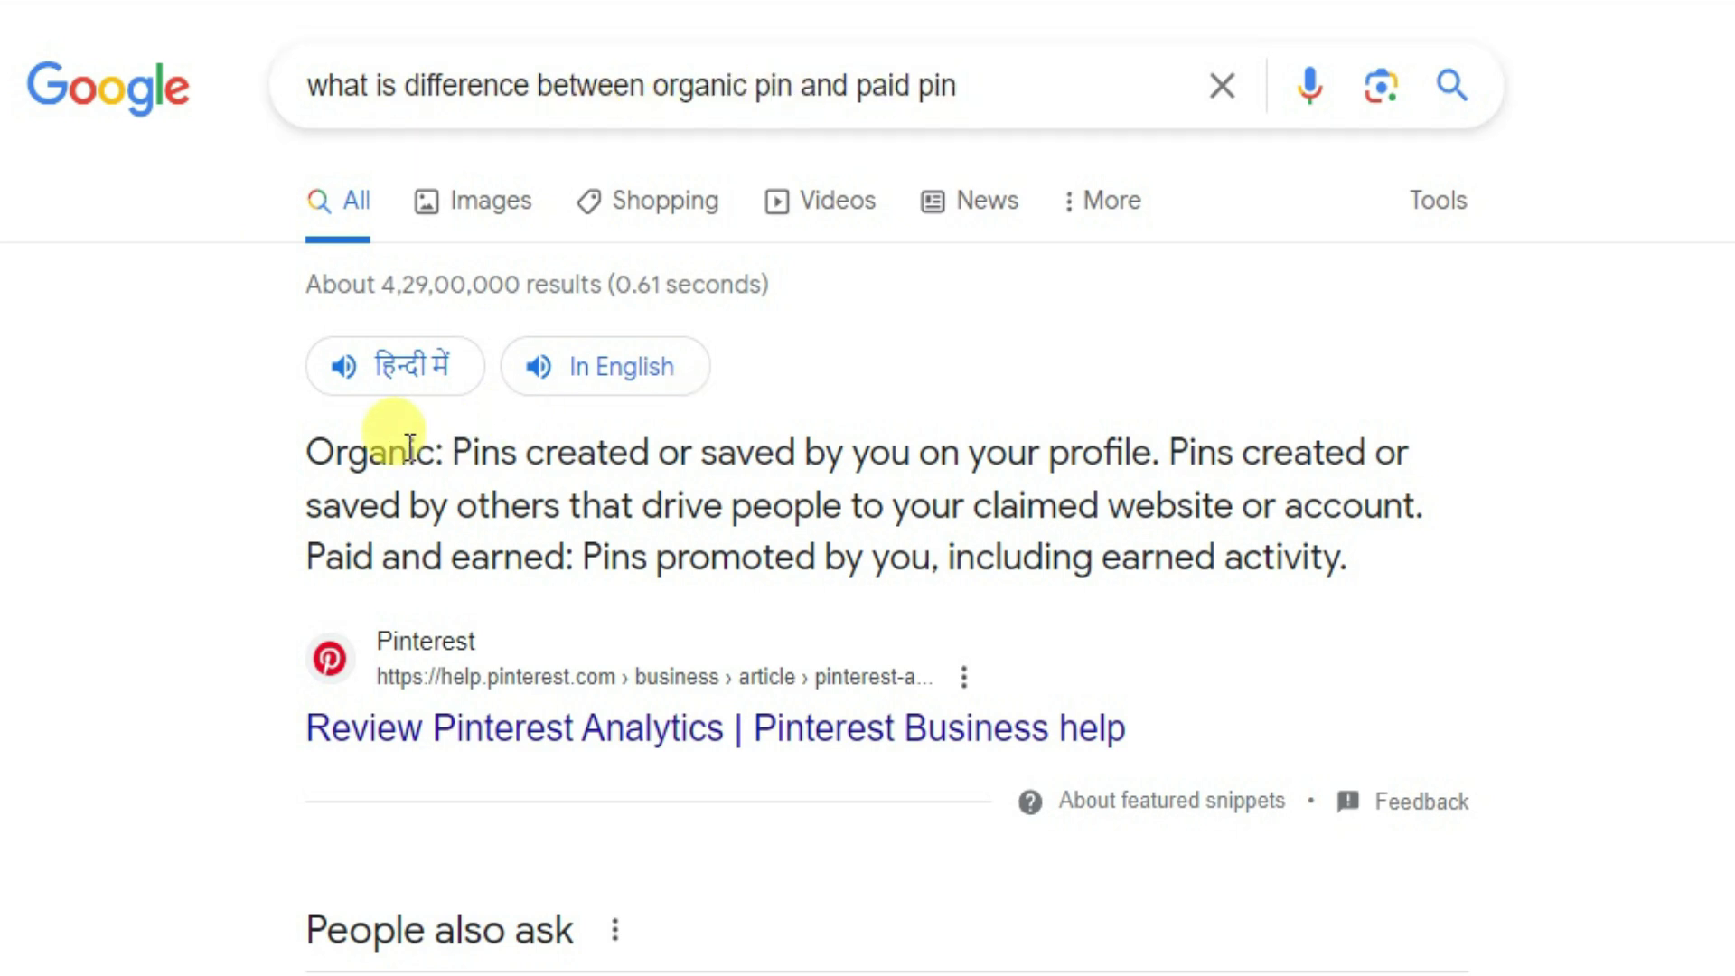
drag(310, 452, 449, 446)
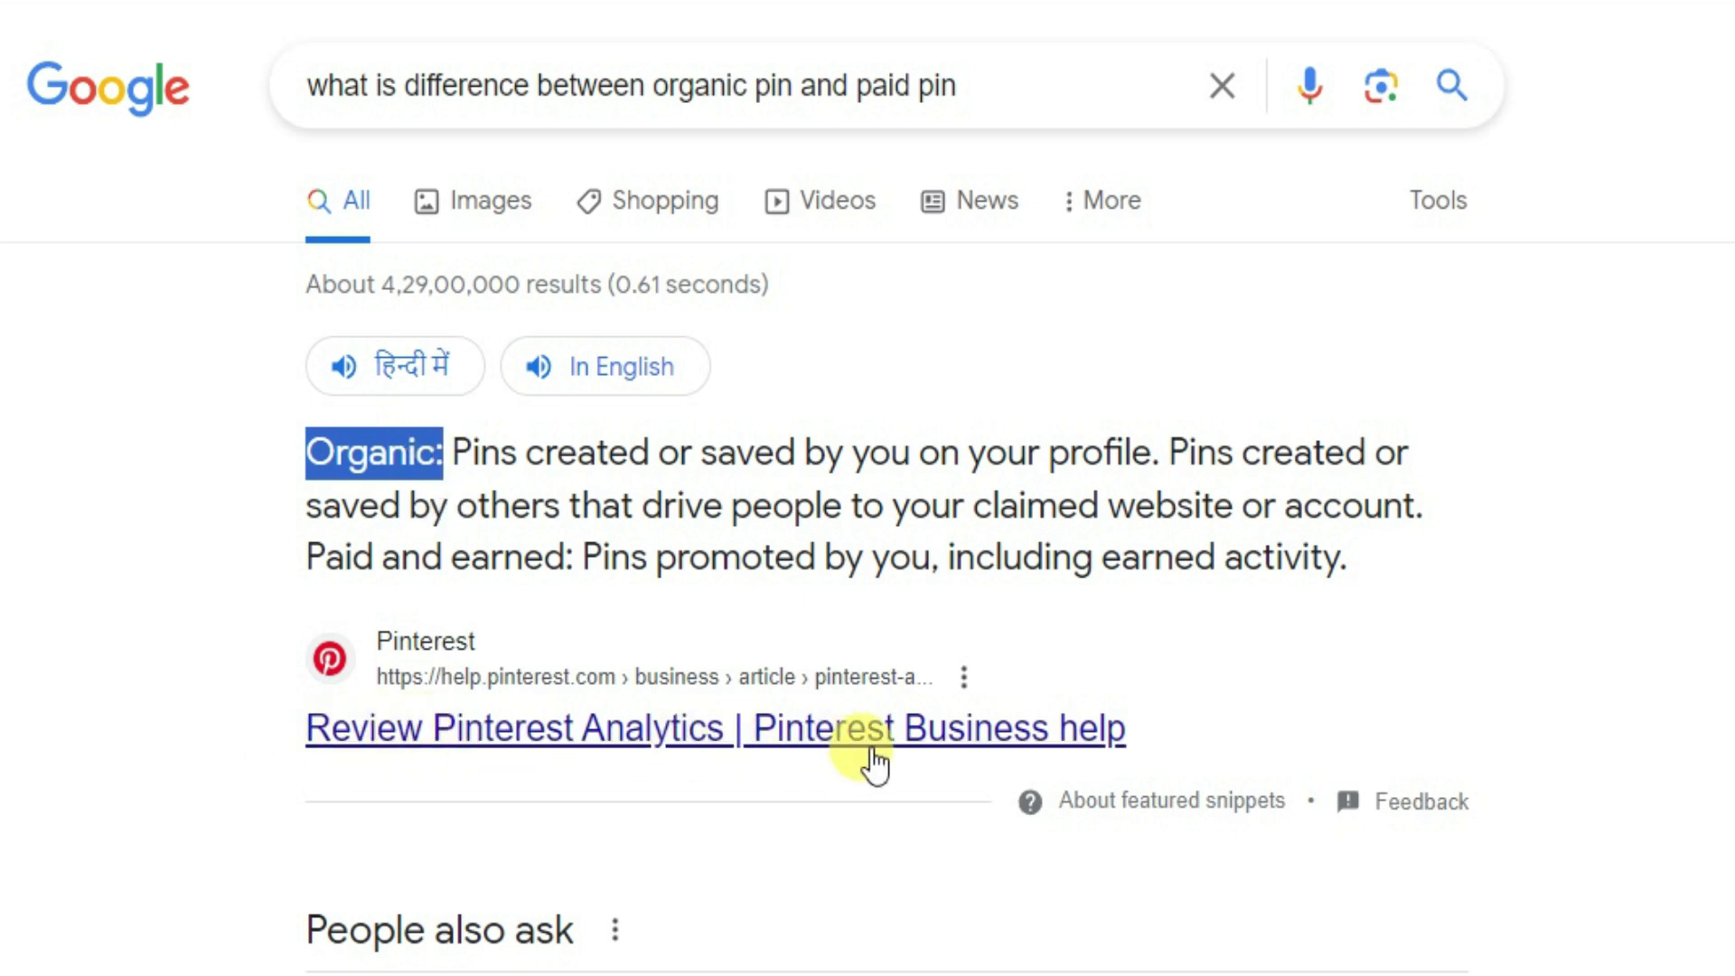
click(180, 594)
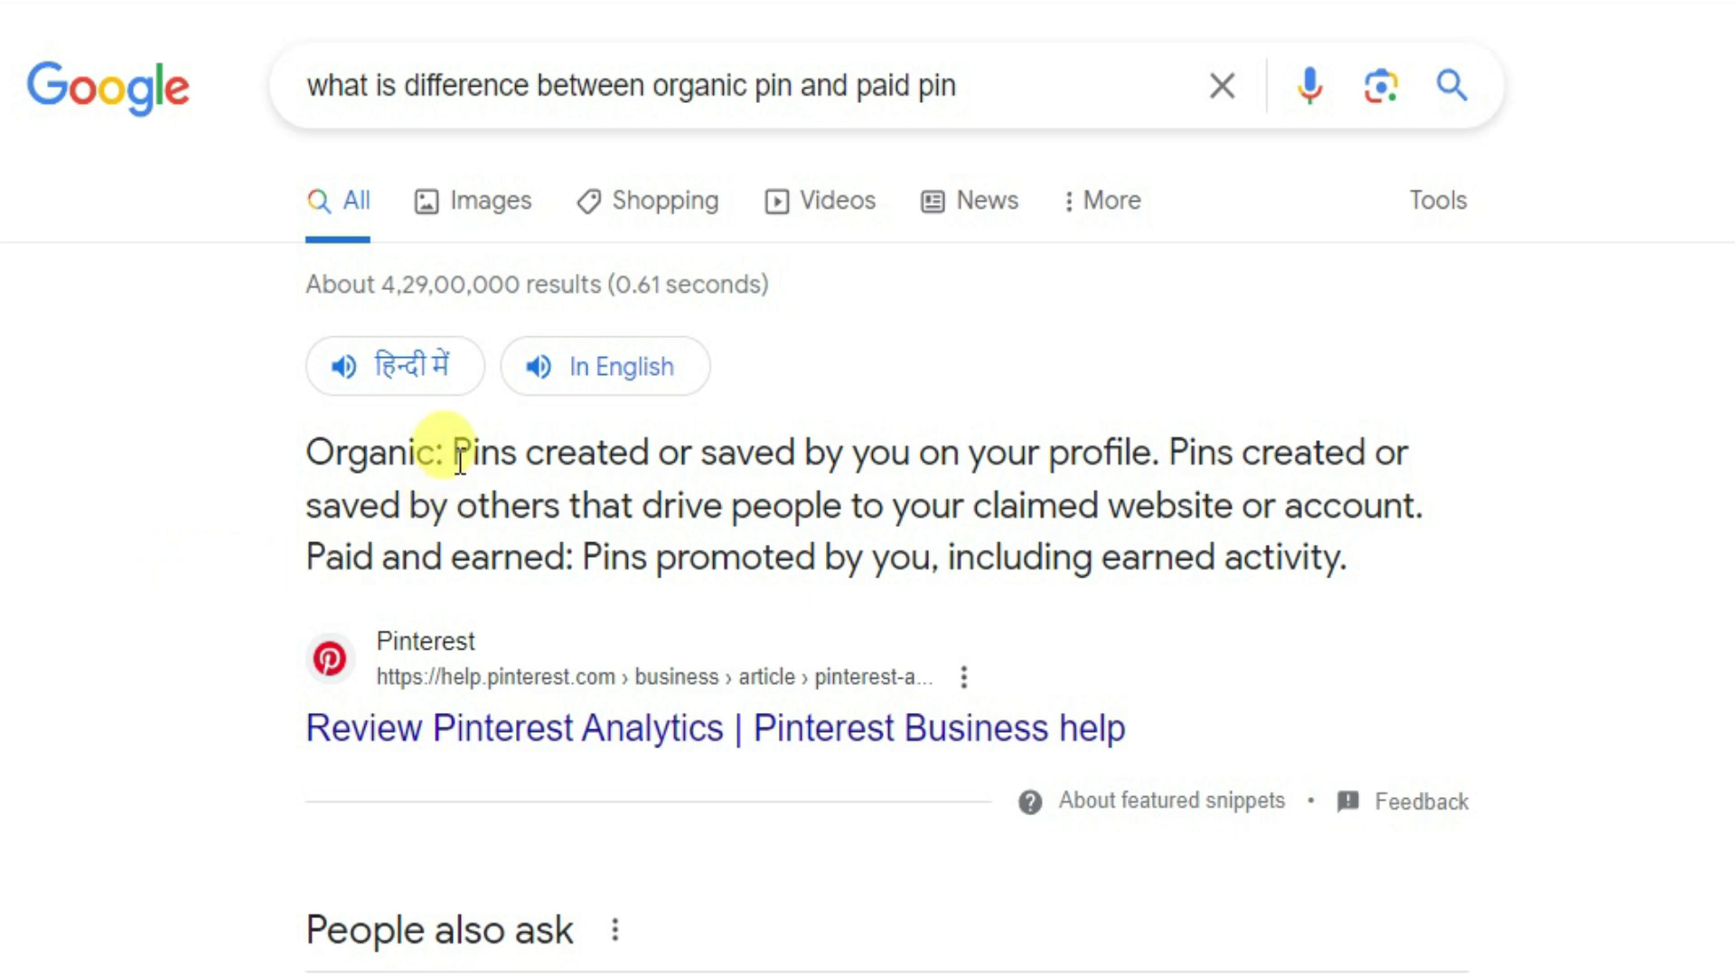
drag(450, 452, 913, 449)
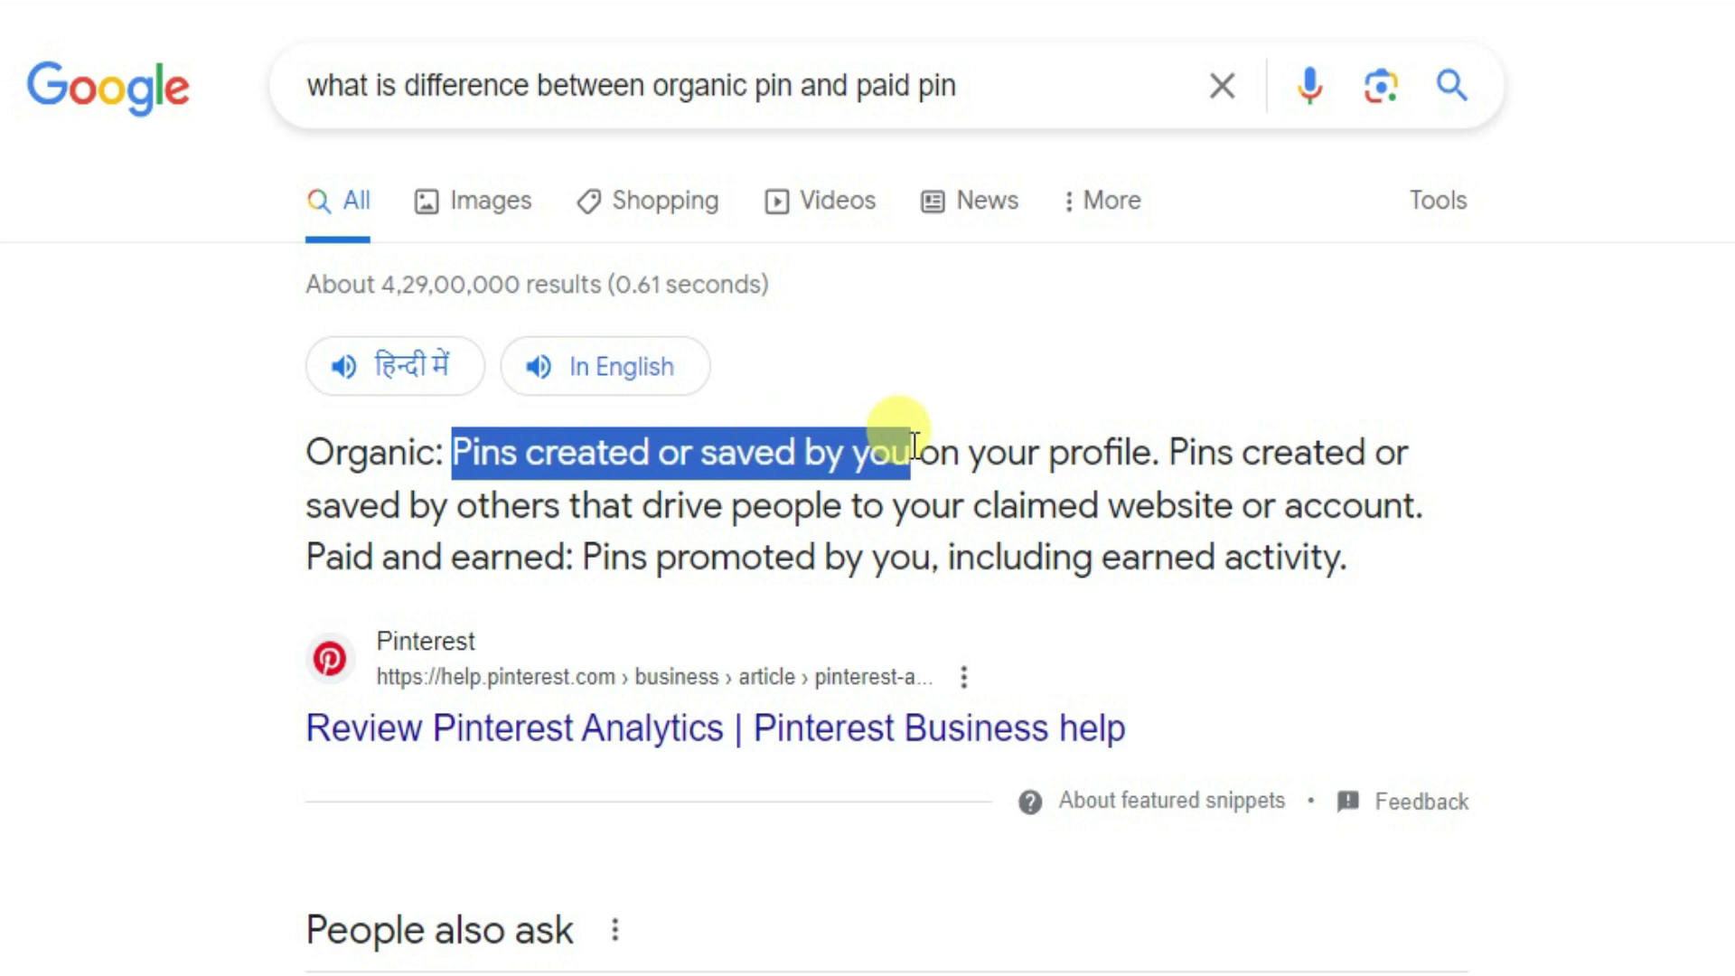
drag(1161, 452, 450, 447)
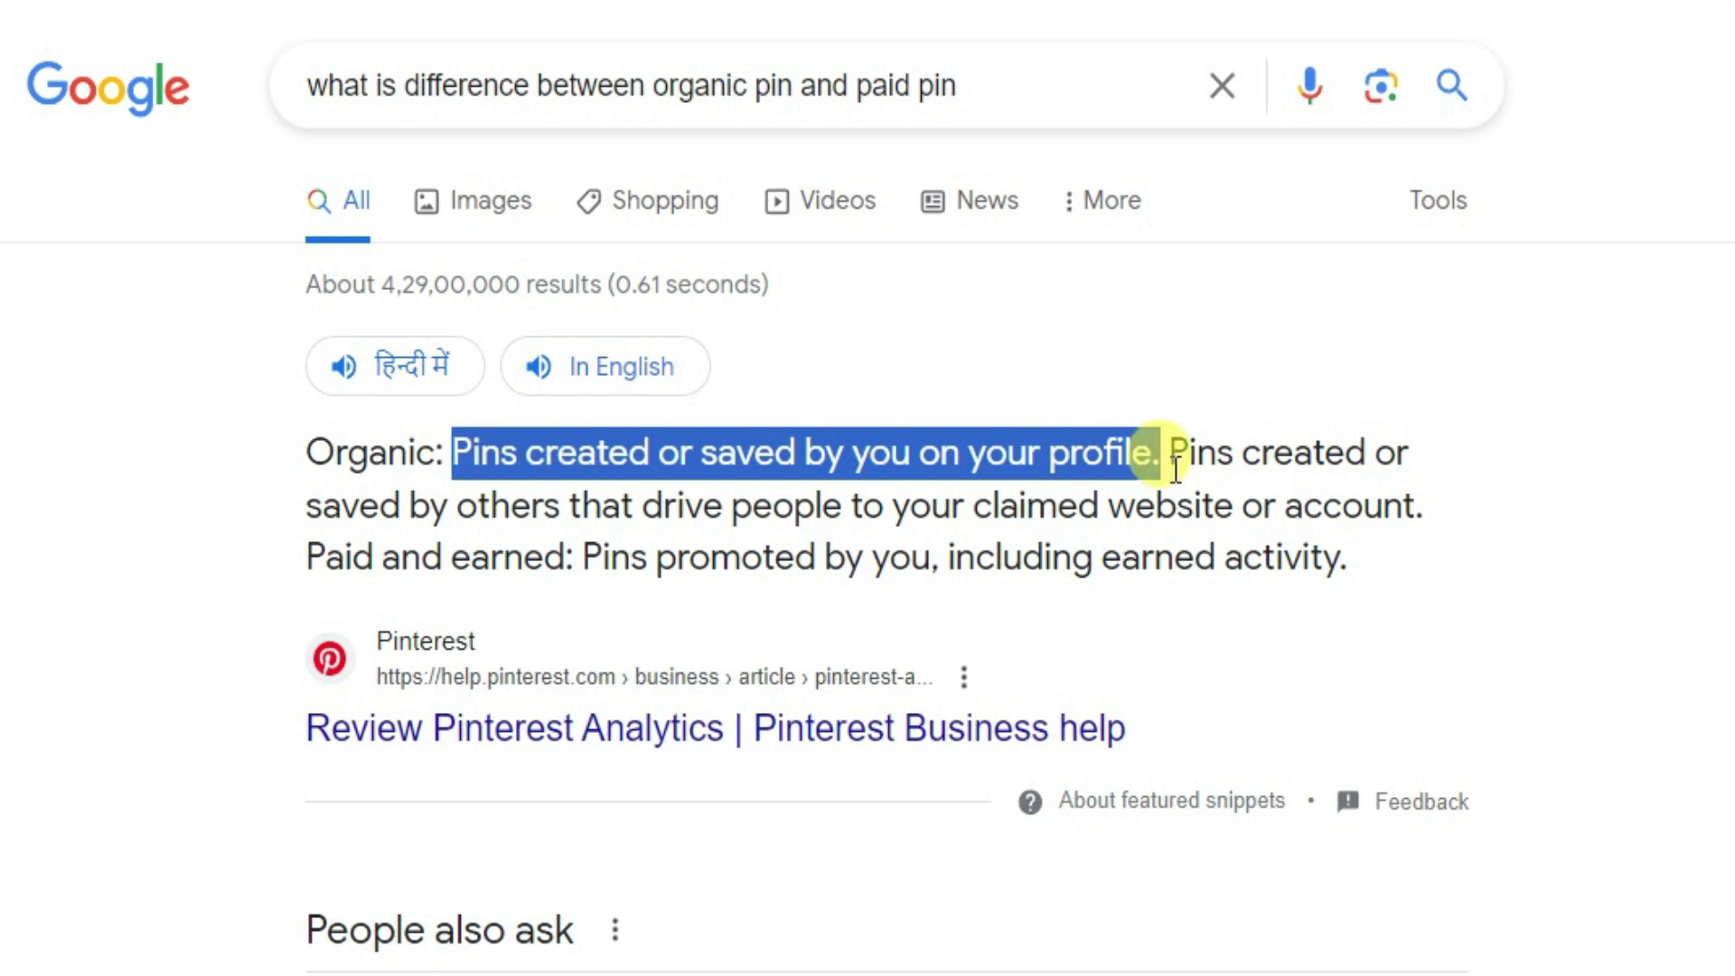
click(1207, 461)
drag(1170, 452, 1428, 506)
click(1457, 519)
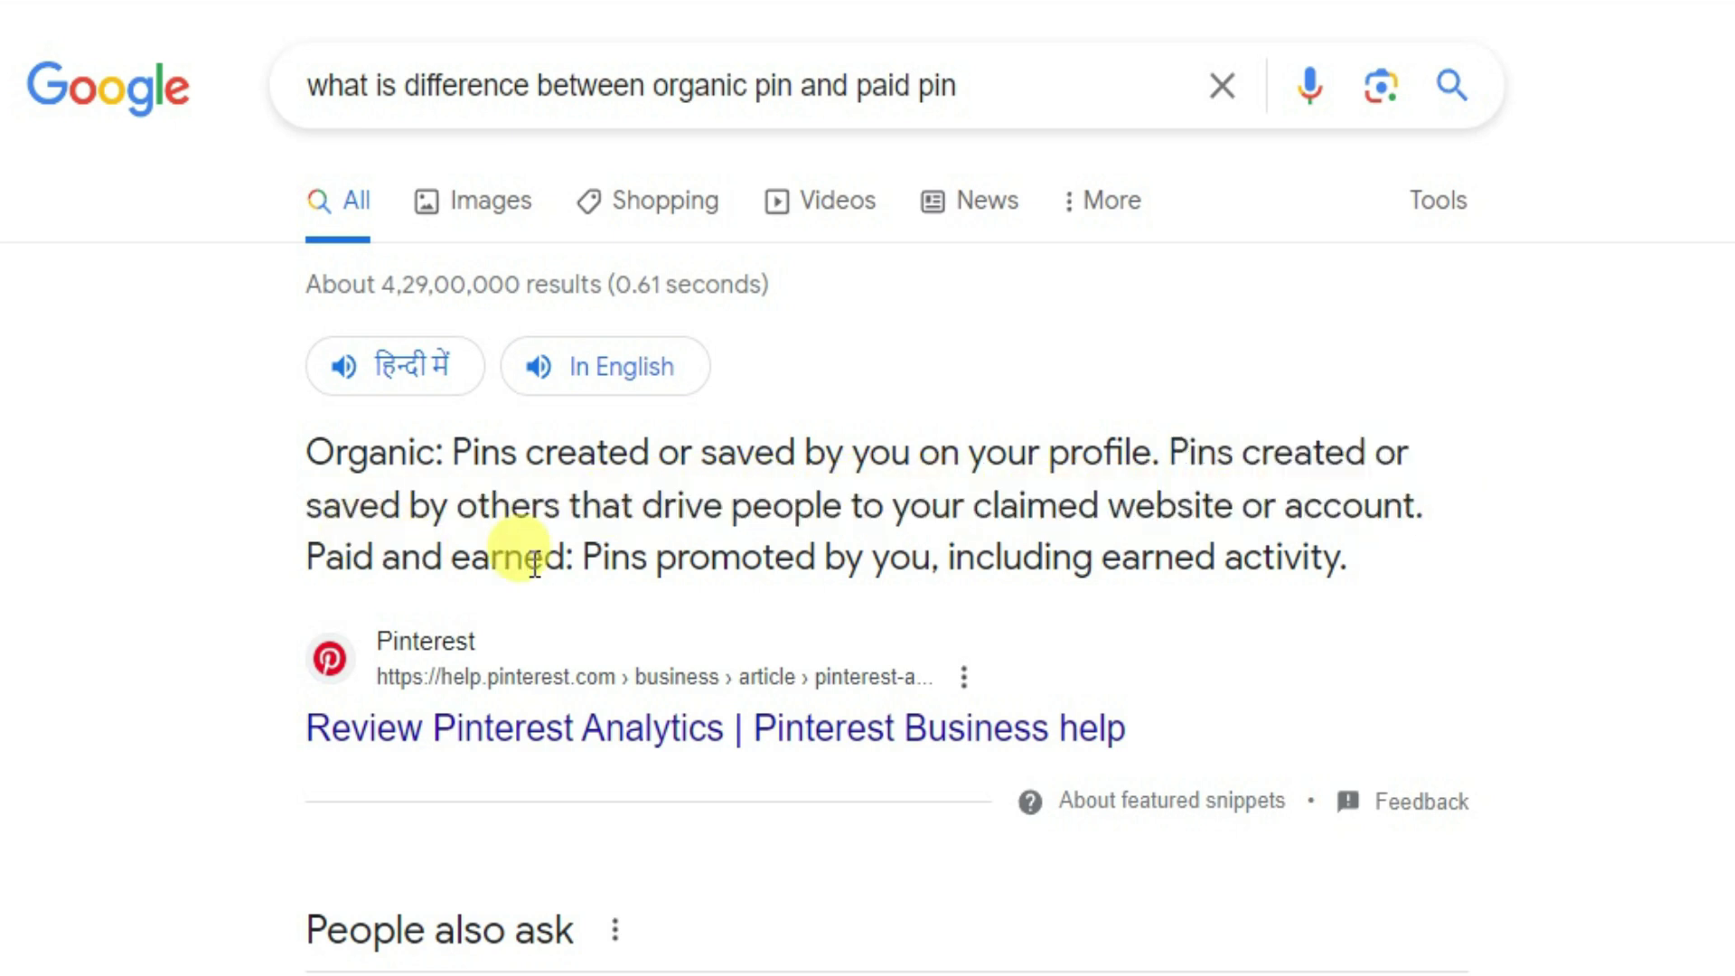
drag(592, 554, 1343, 554)
click(1392, 569)
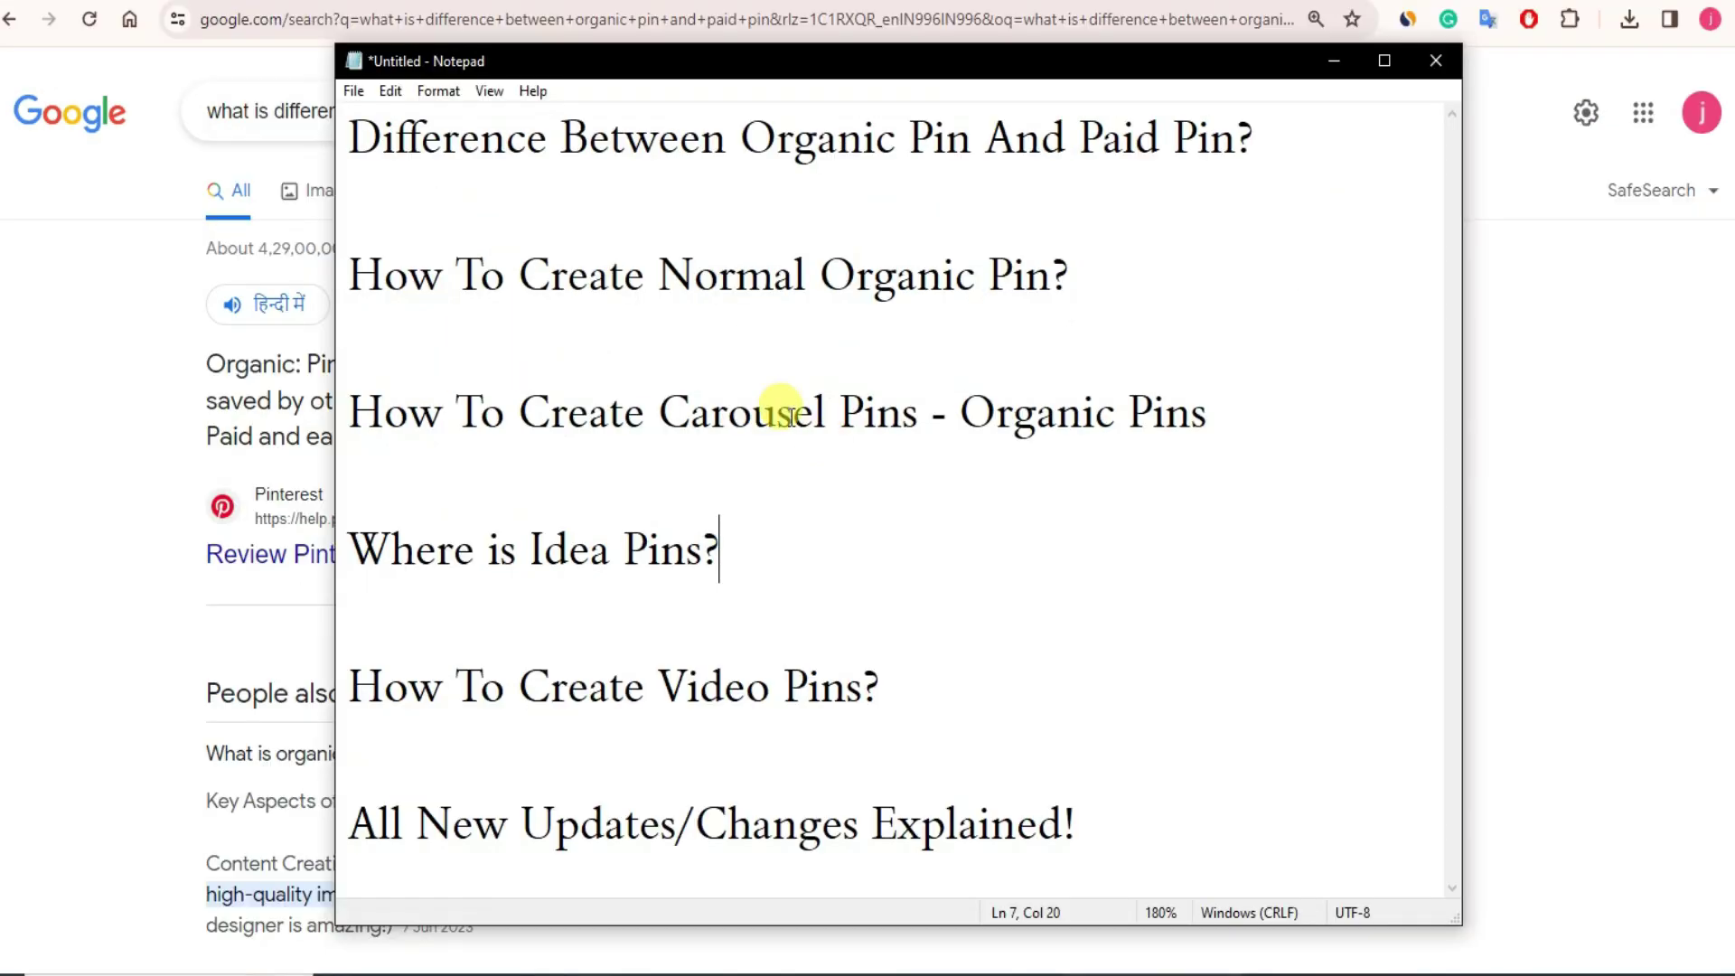
- Review the outline headings on organic versus paid pins and on creating a normal organic pin in the notes
drag(342, 145, 1270, 136)
click(1269, 136)
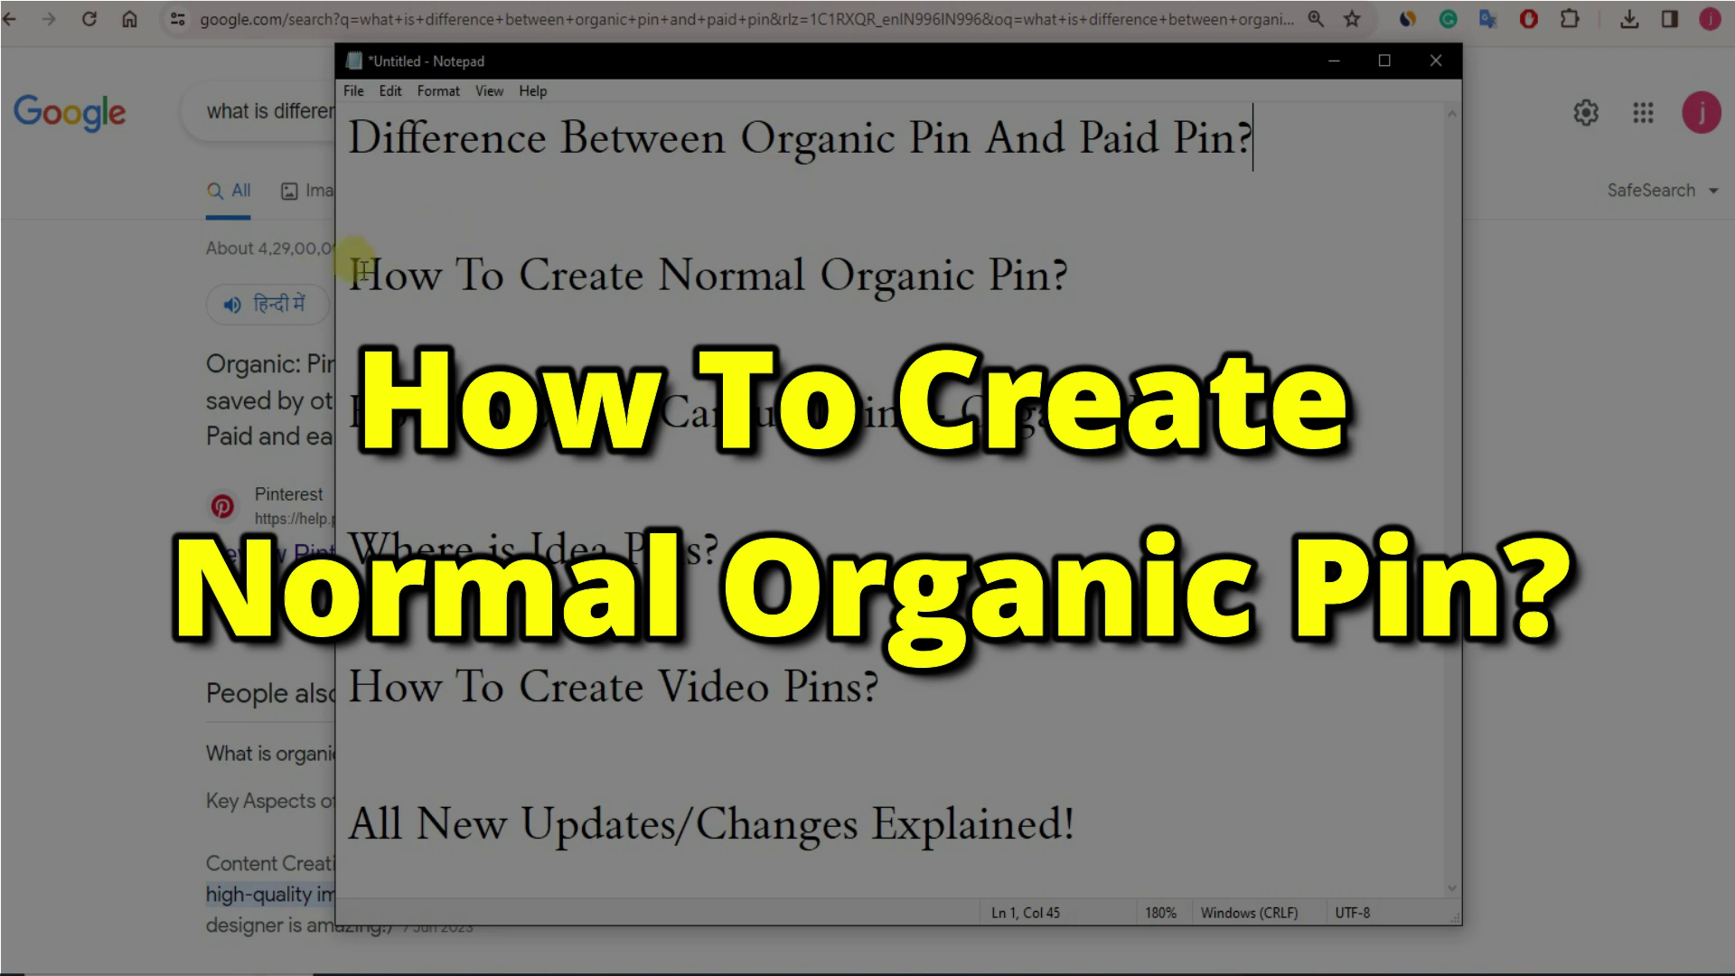
drag(349, 275, 1089, 258)
click(1089, 258)
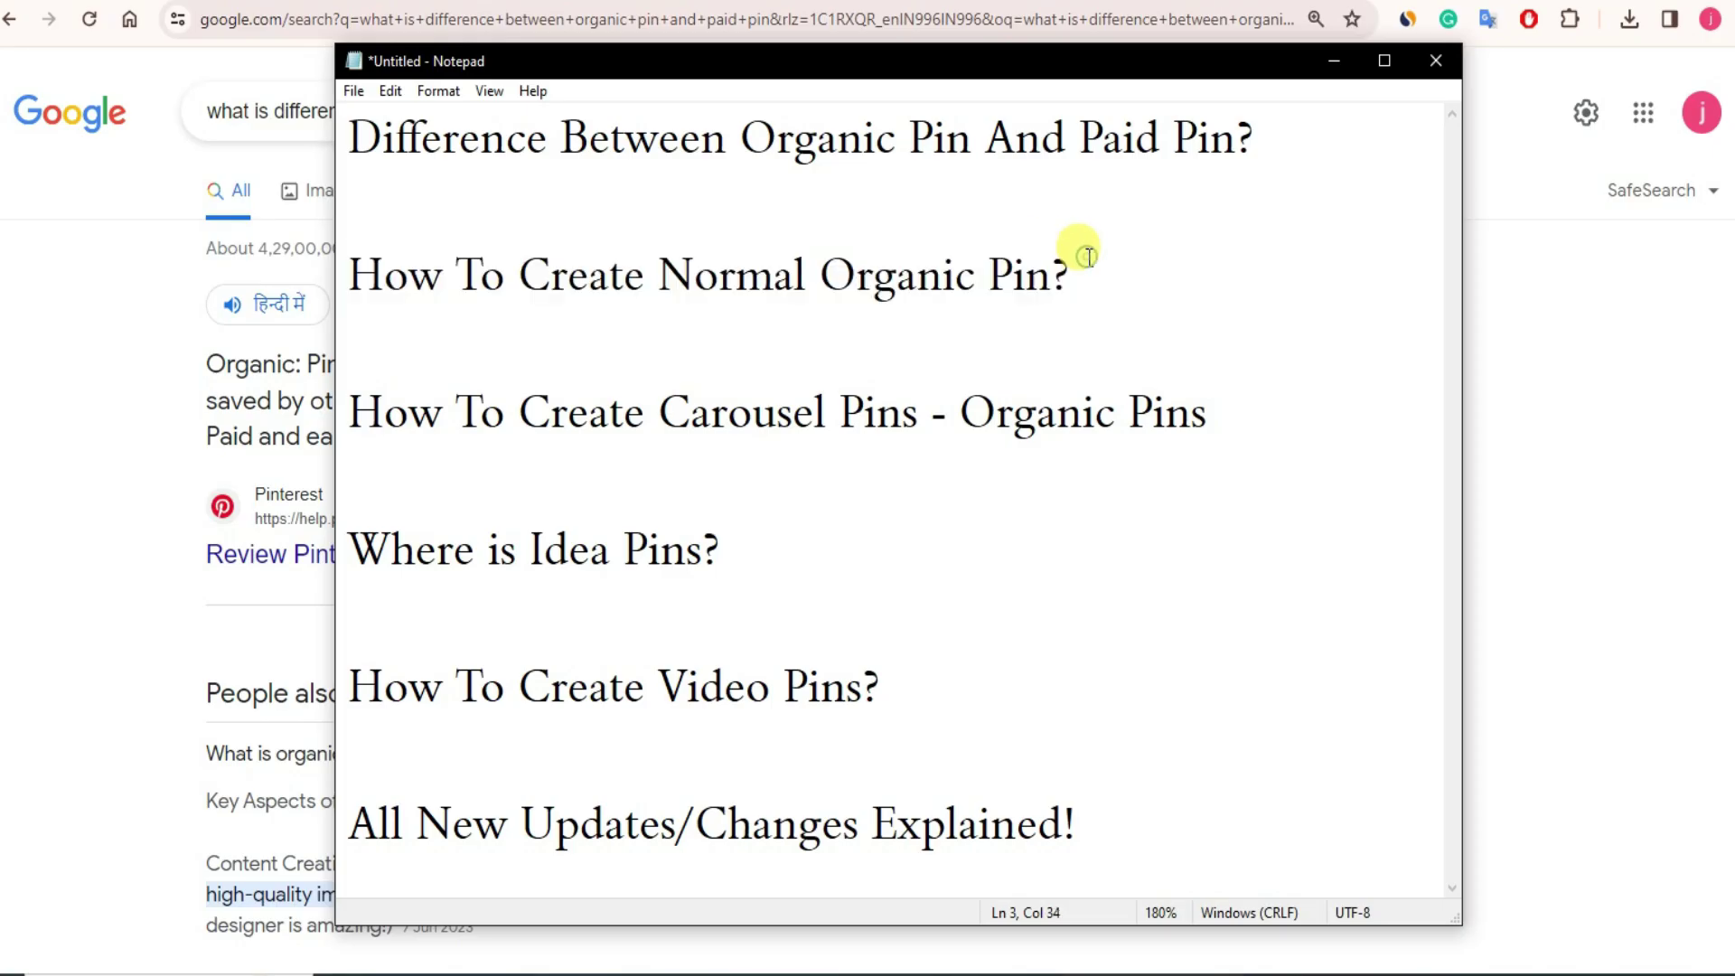
- Leave the notes and switch from the Create Pin for ad builder to the organic Create Pin page
click(1325, 62)
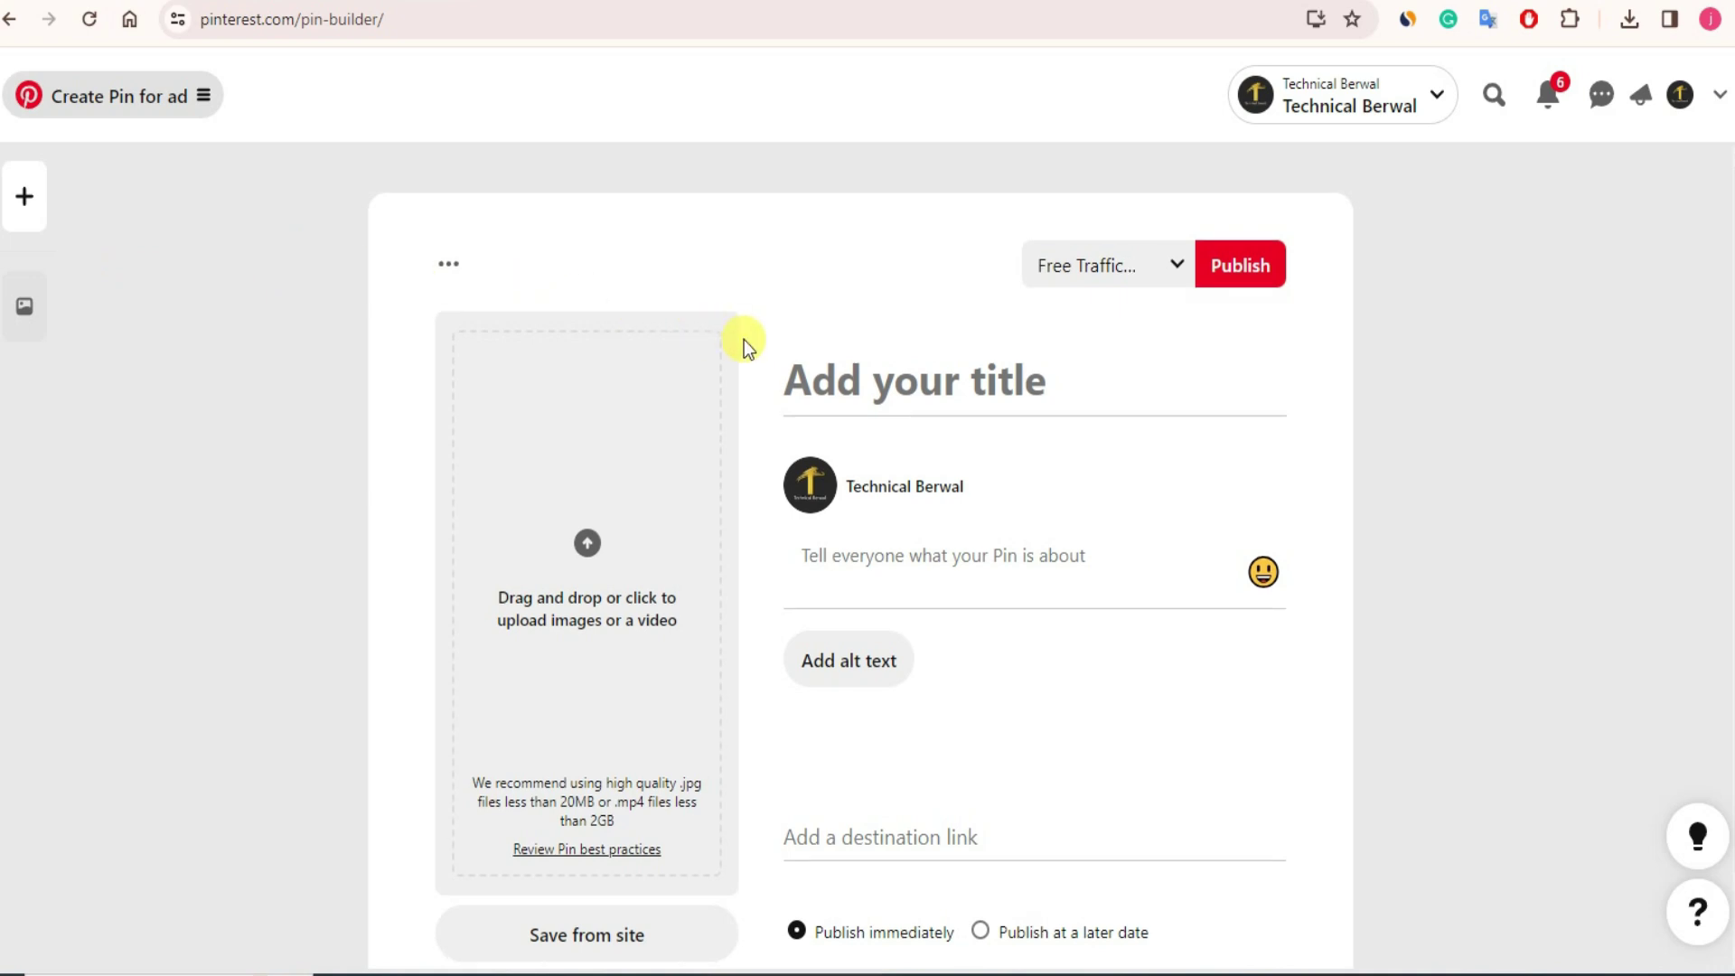
scroll(745, 340, down, 1)
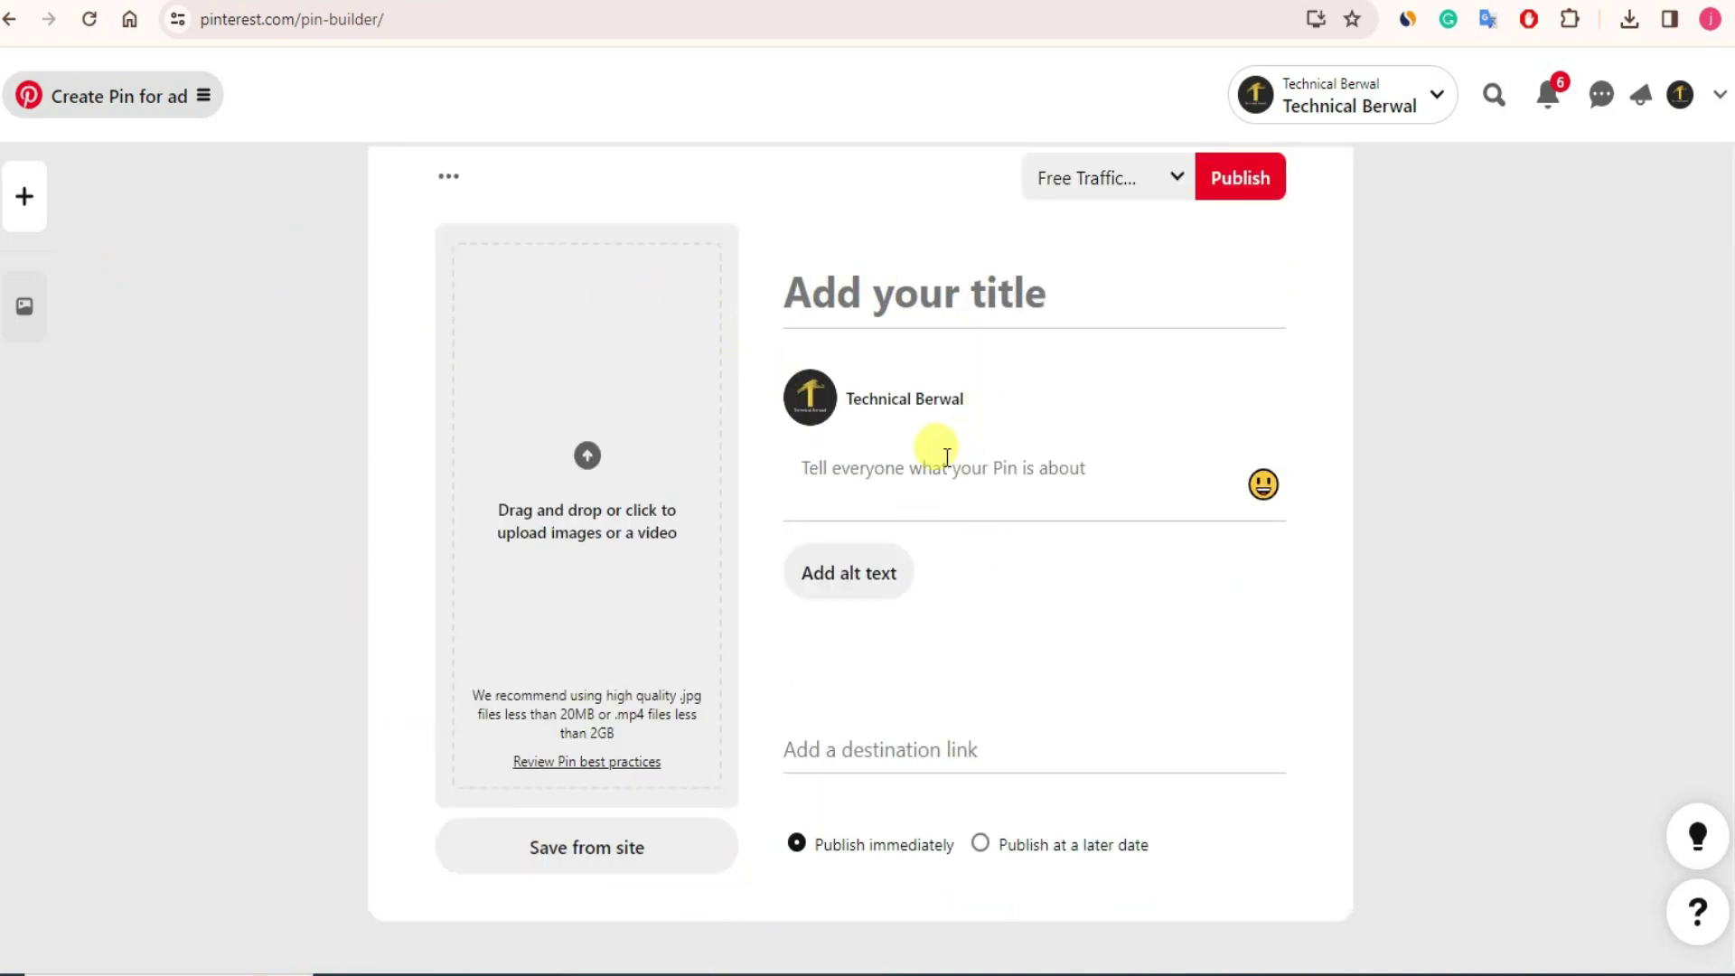
scroll(941, 457, up, 1)
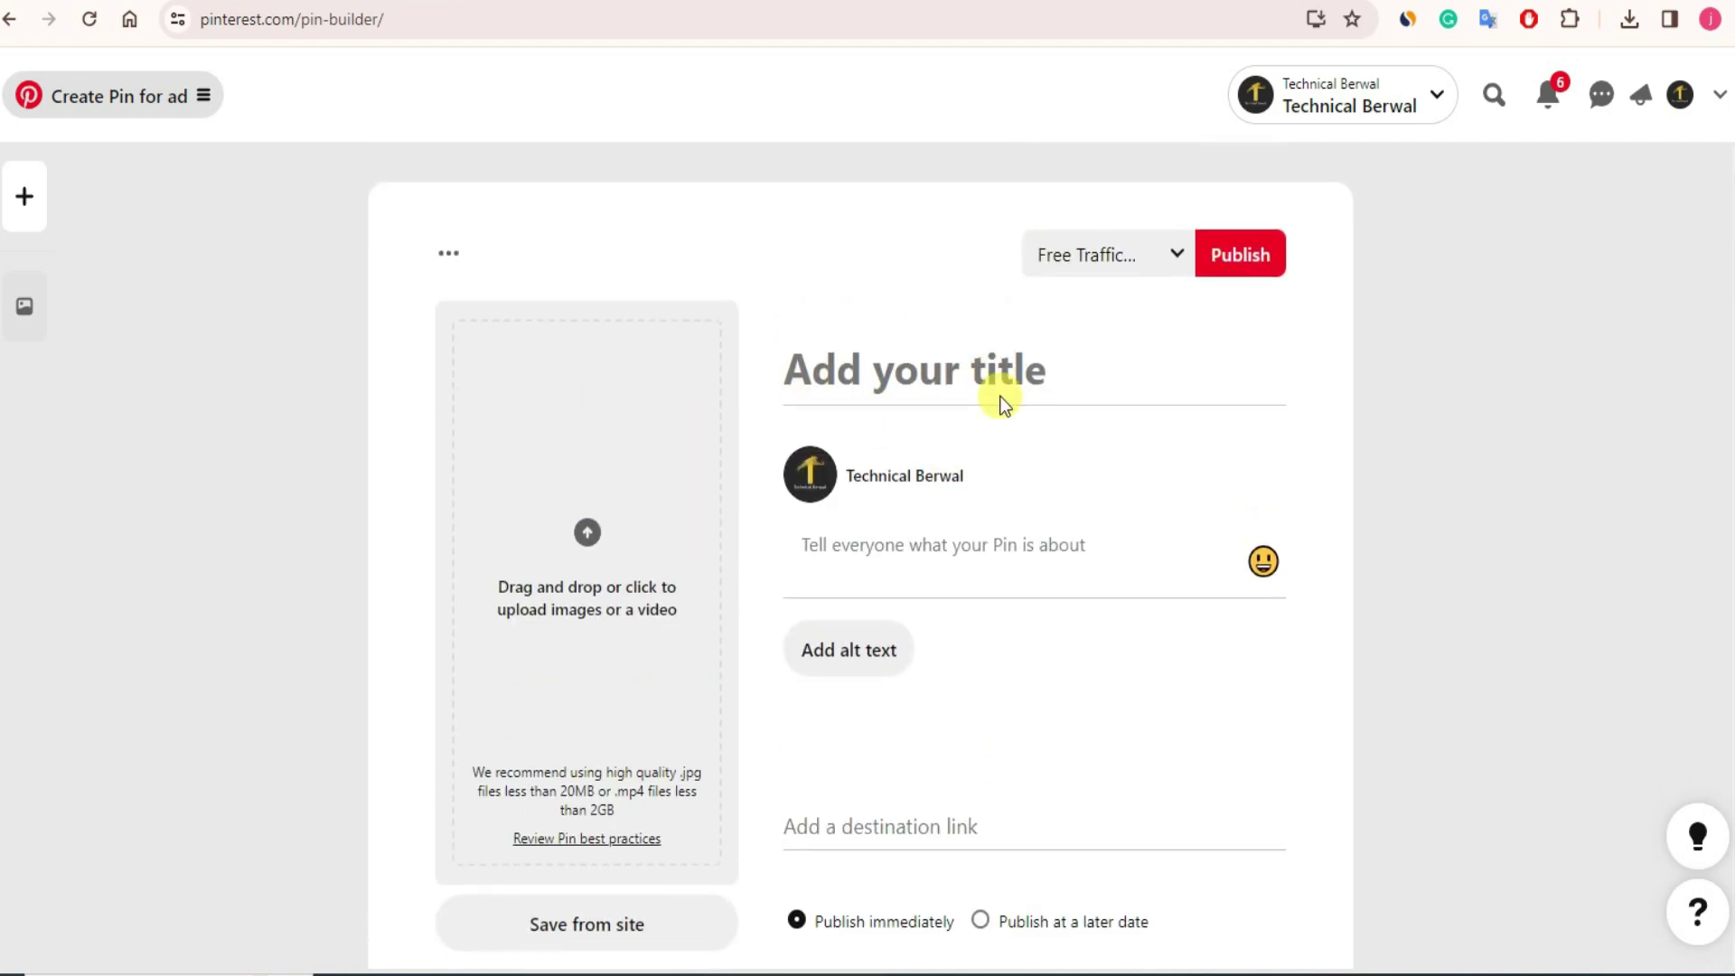
scroll(1000, 398, down, 1)
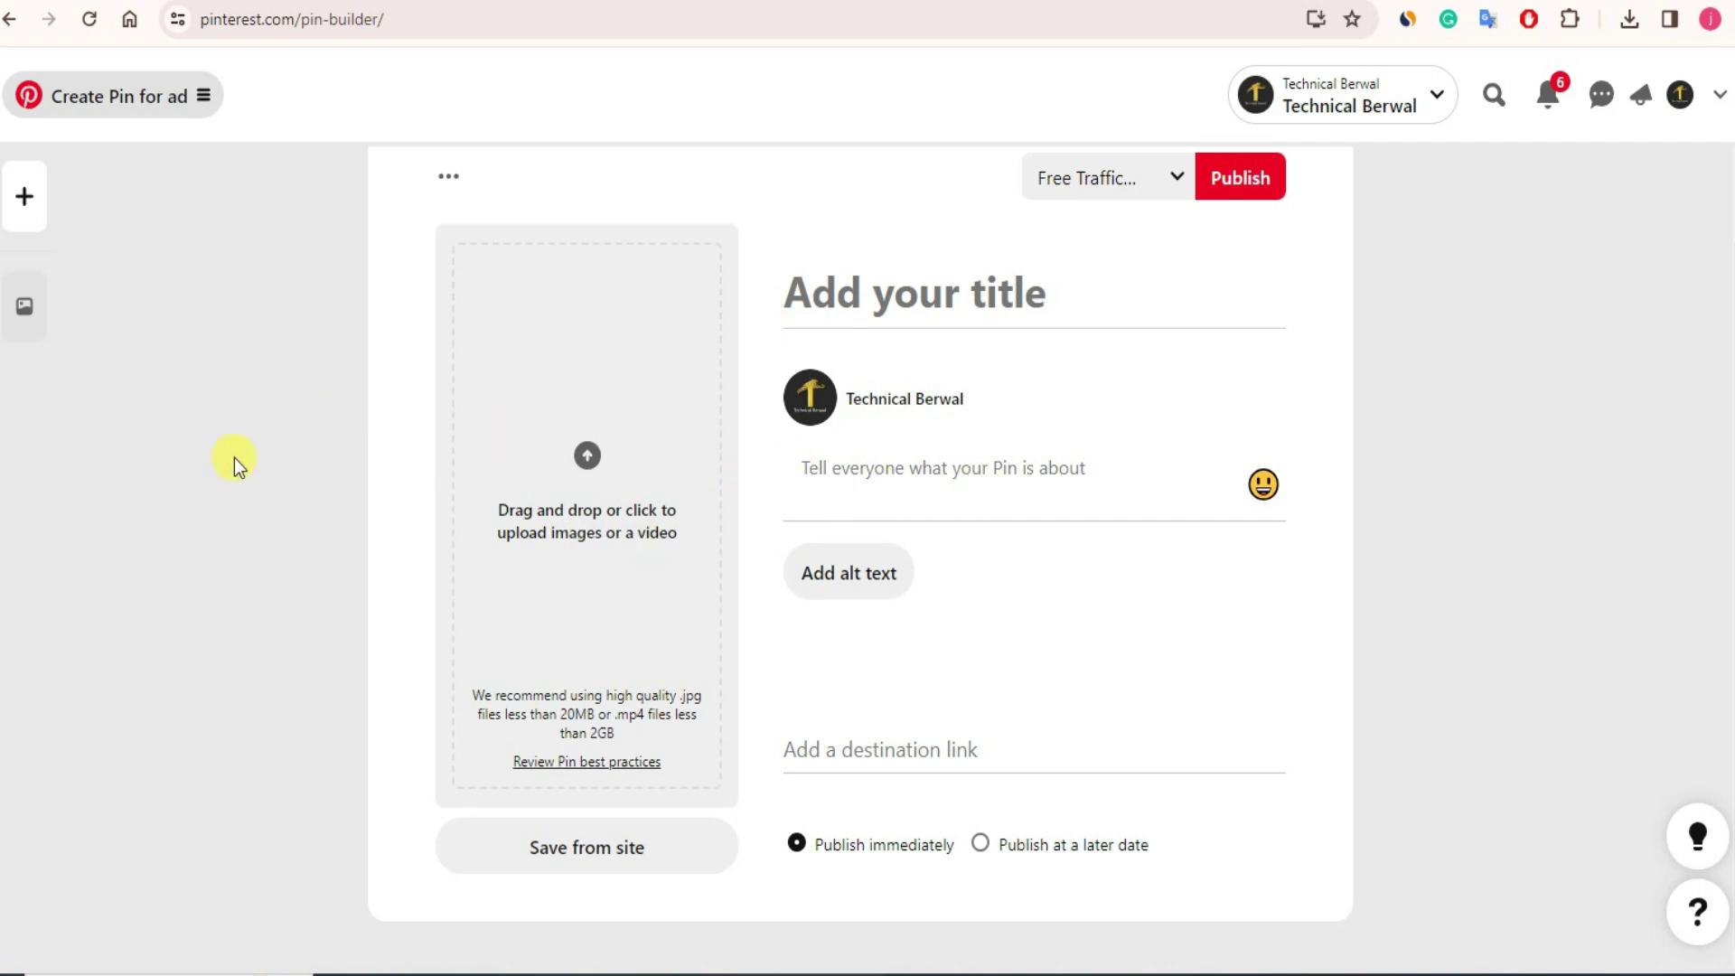
click(190, 97)
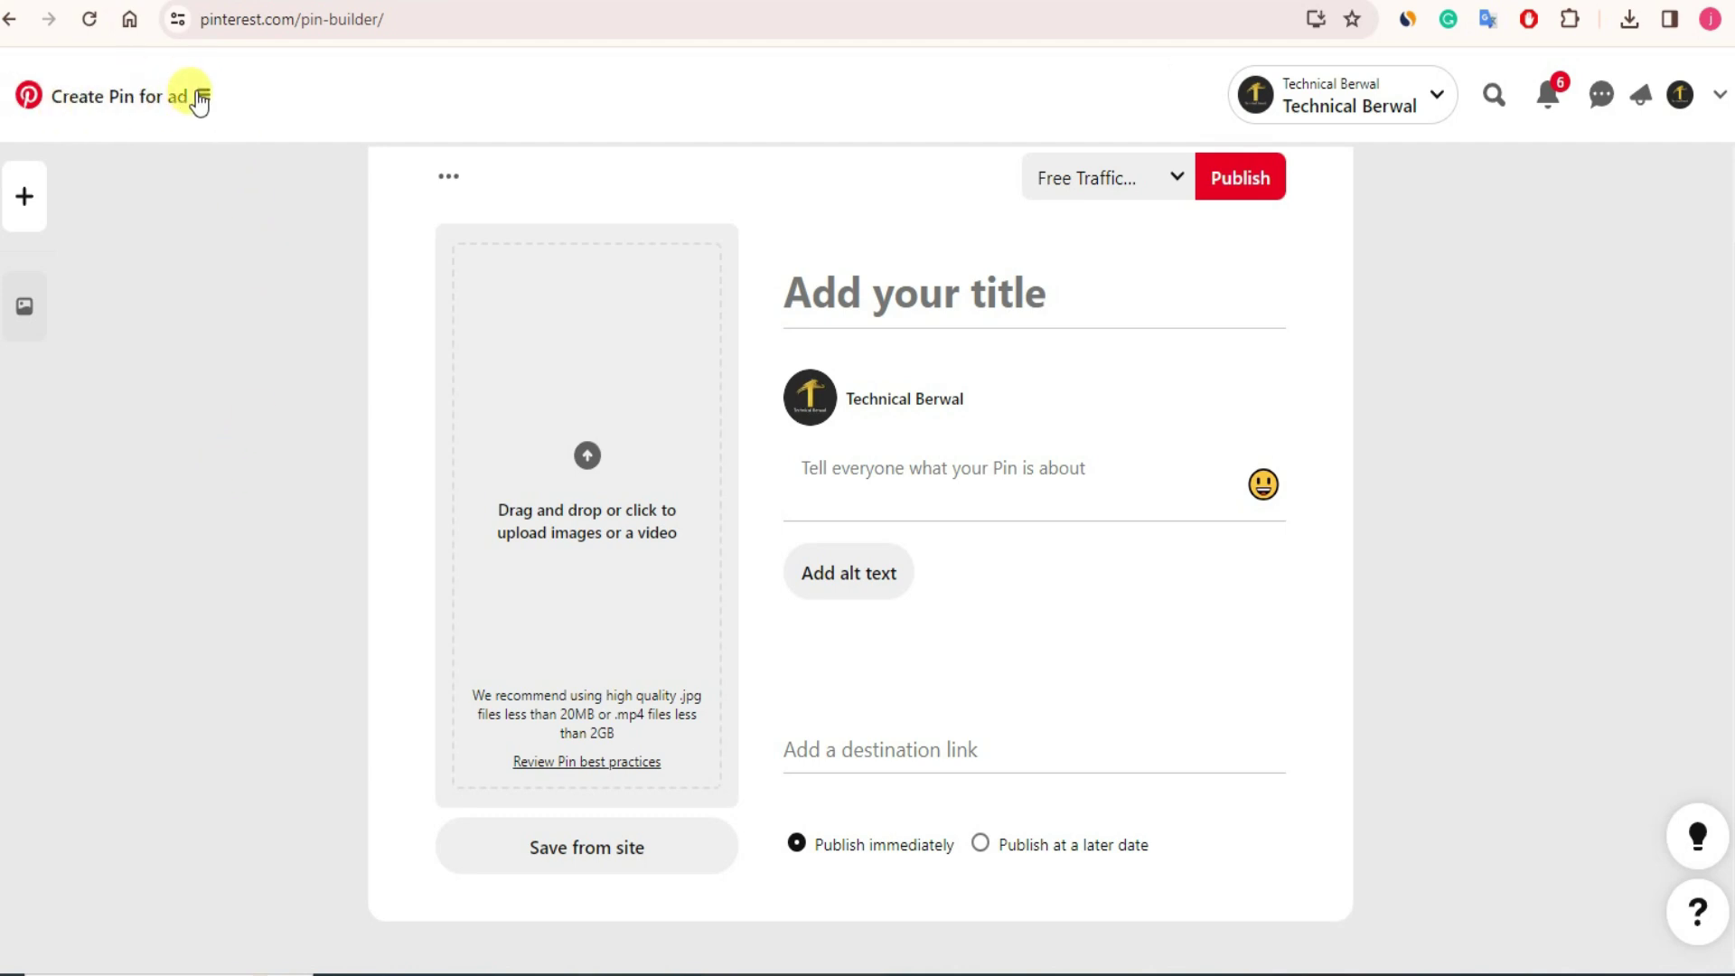
click(190, 98)
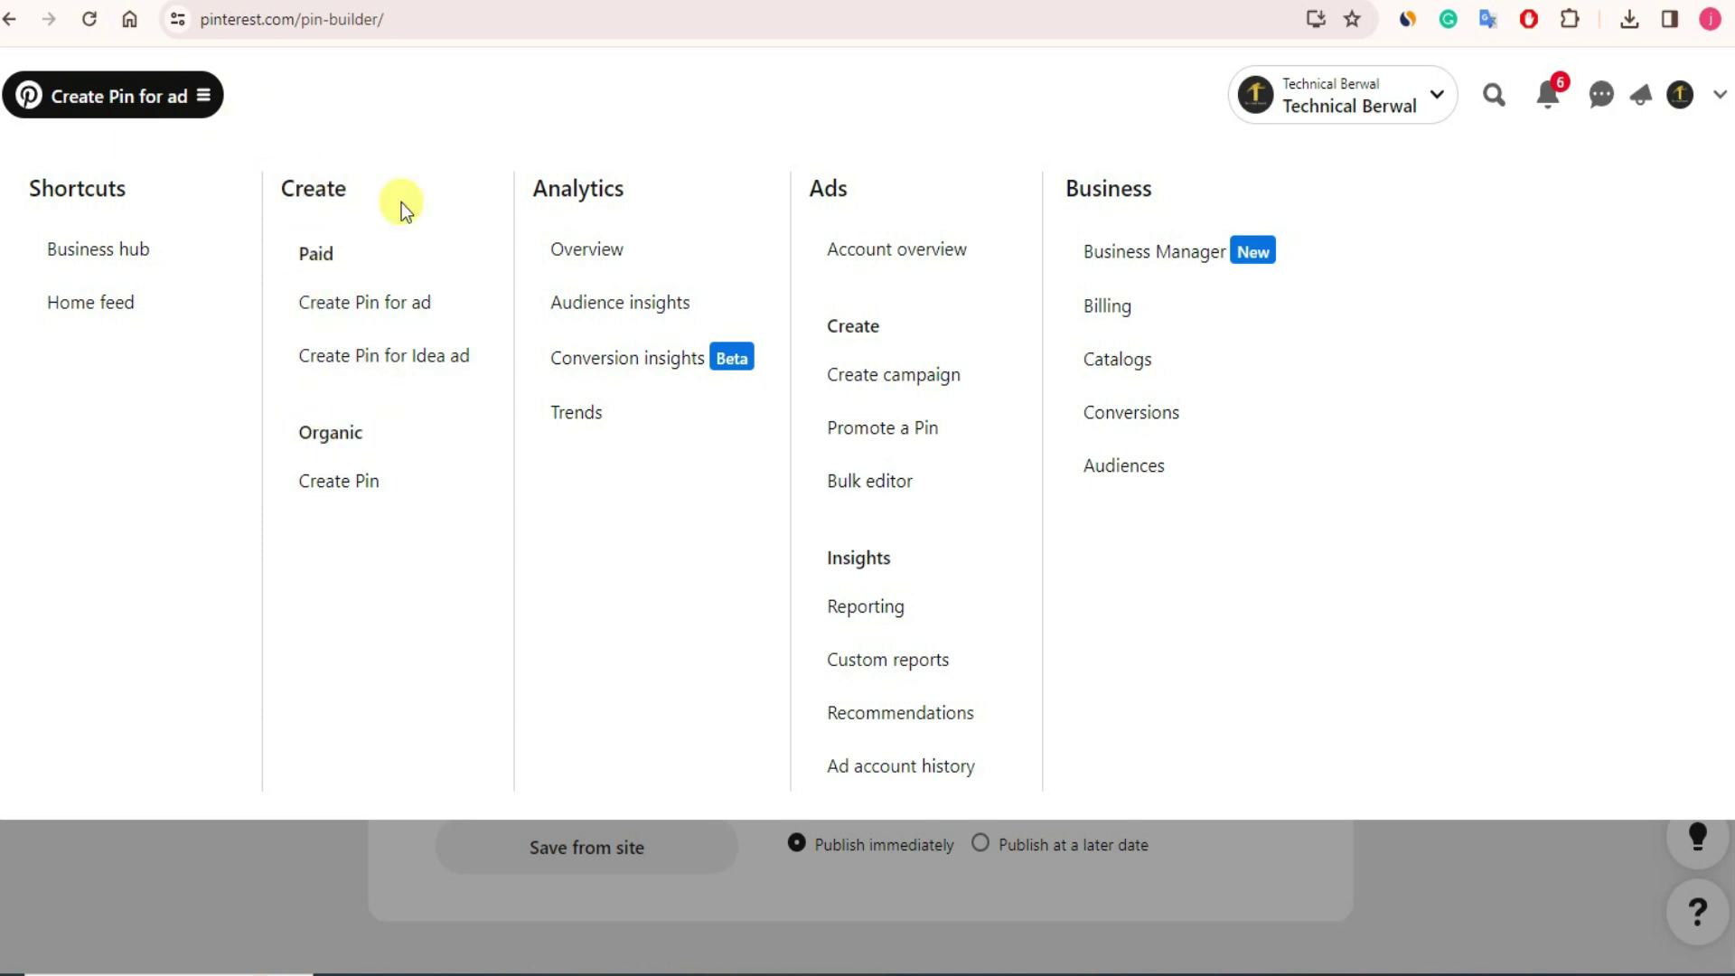
click(345, 496)
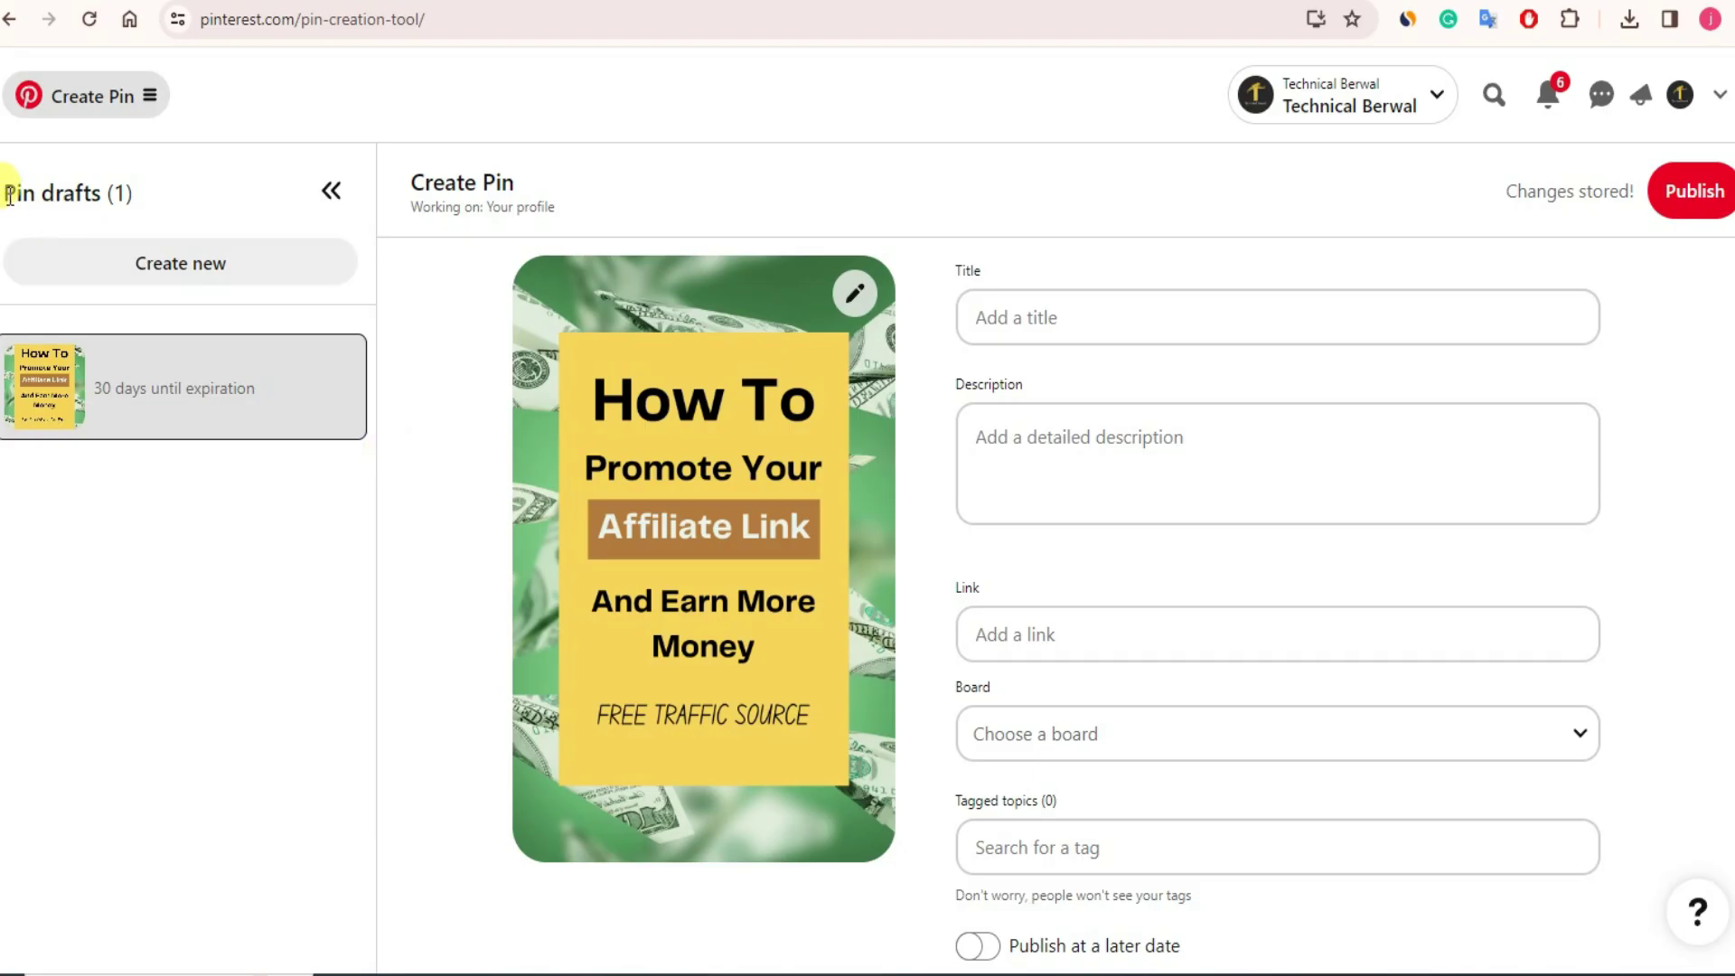
- Examine the Pin drafts section beside the Create Pin form
drag(8, 195, 134, 194)
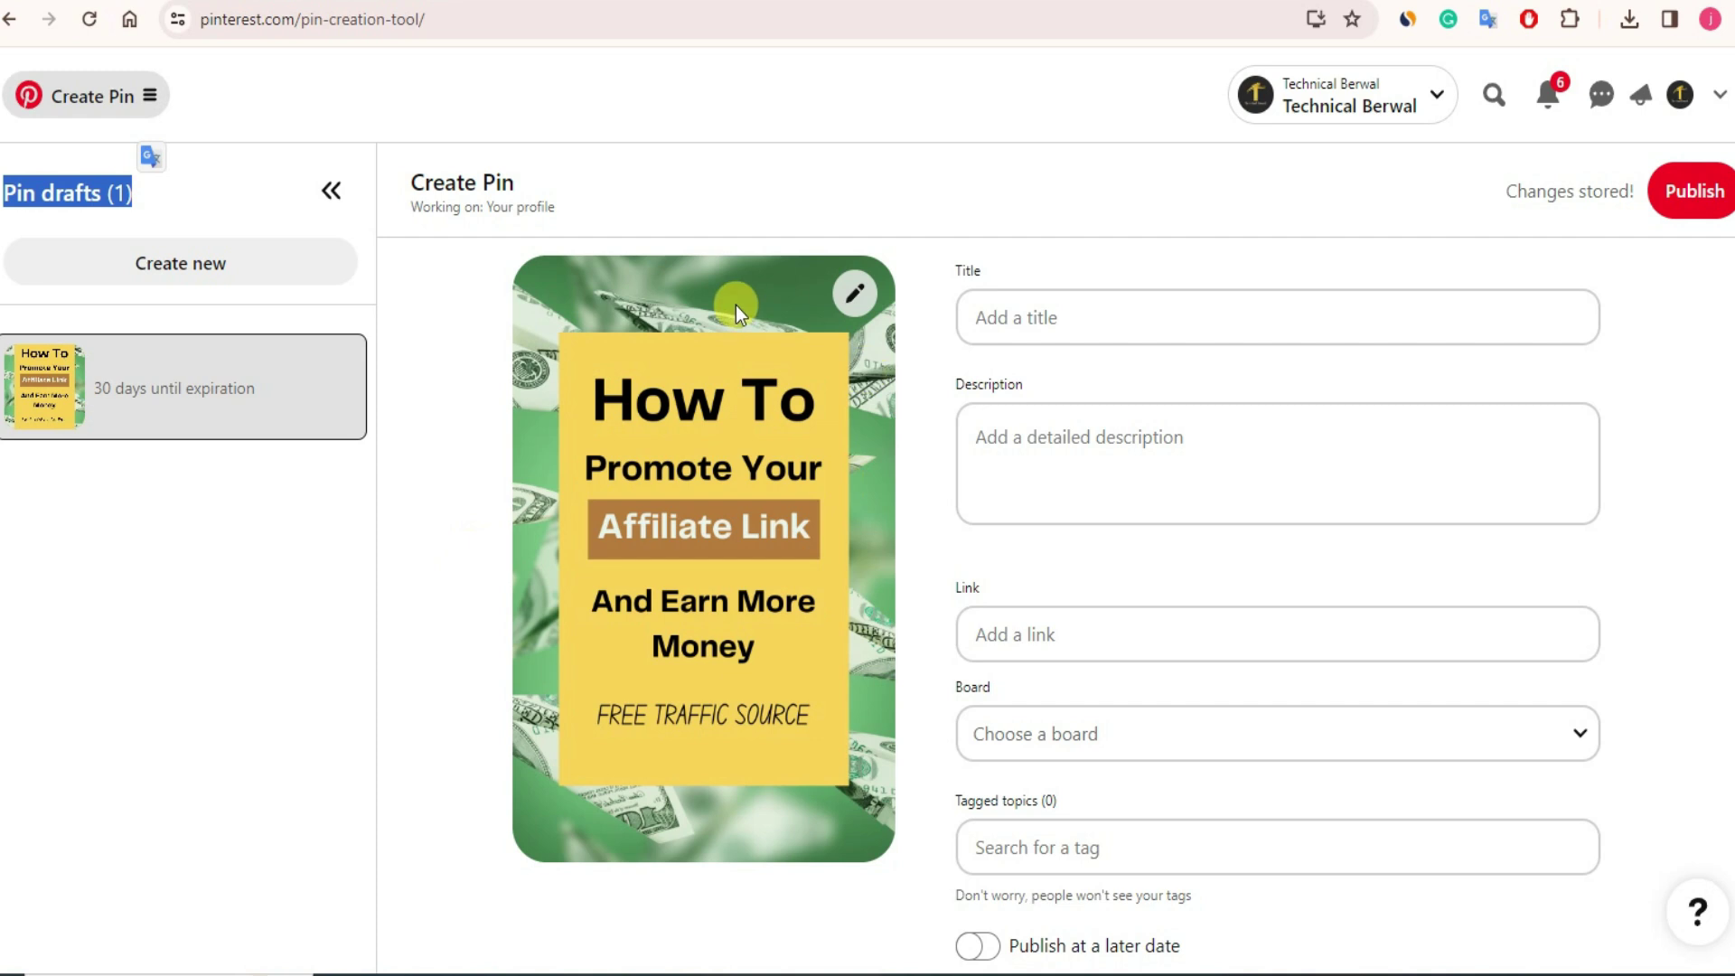
click(441, 466)
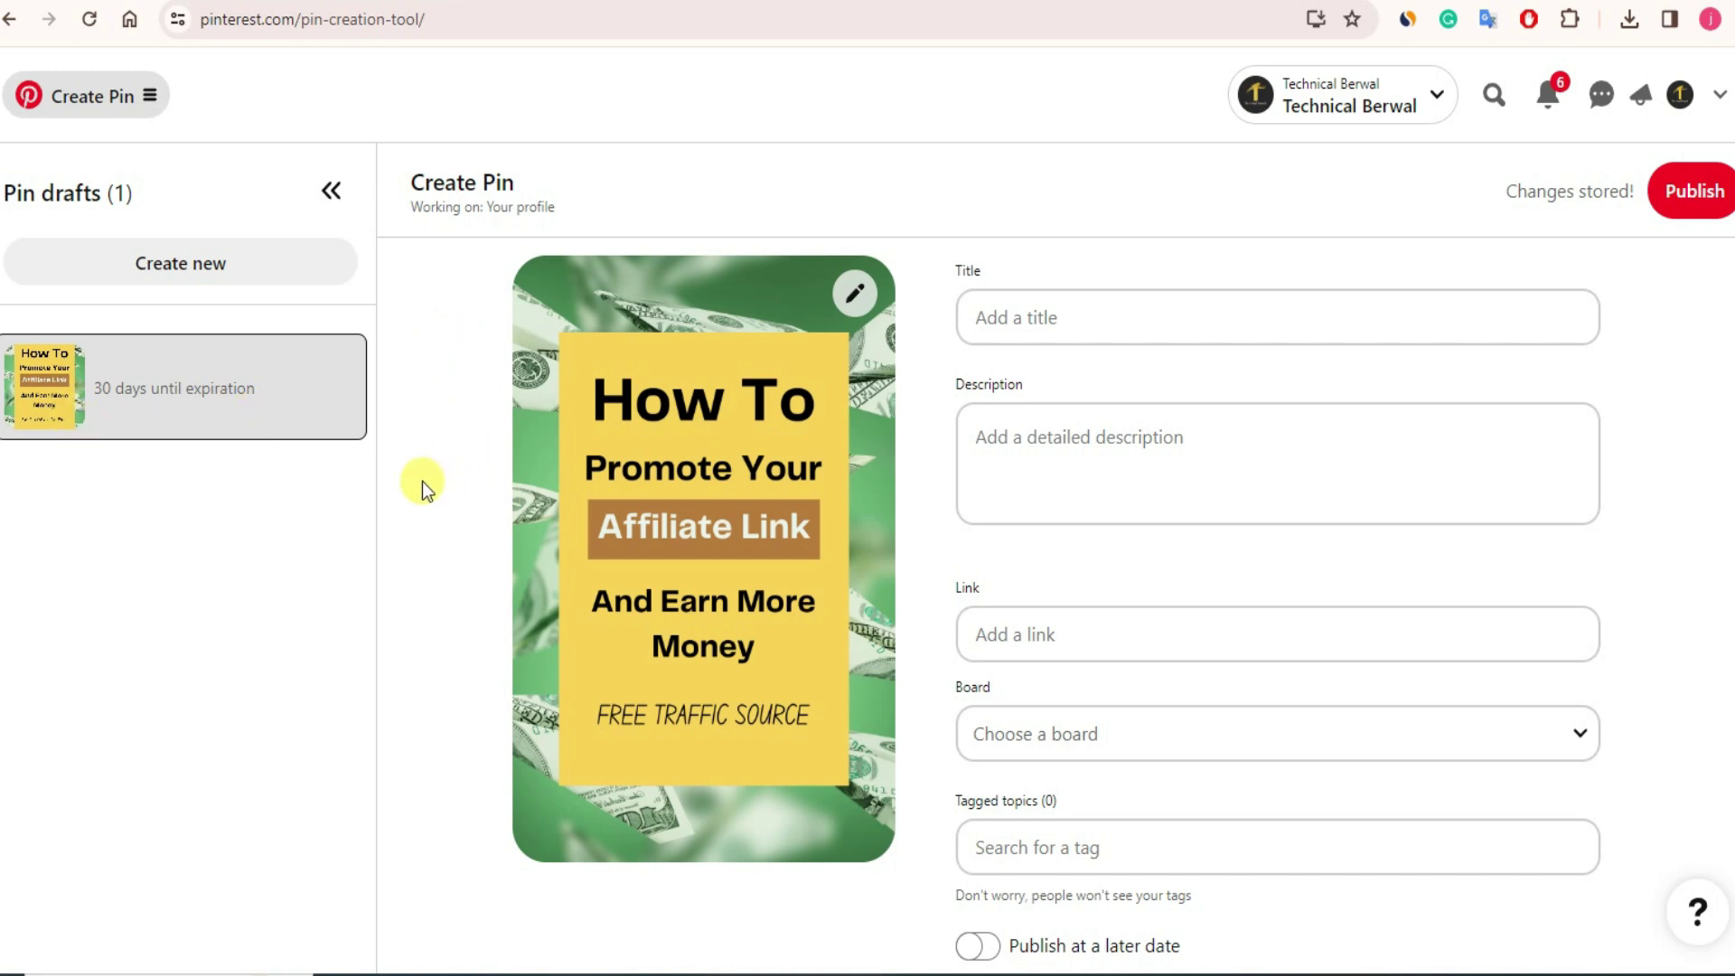
drag(149, 195, 2, 194)
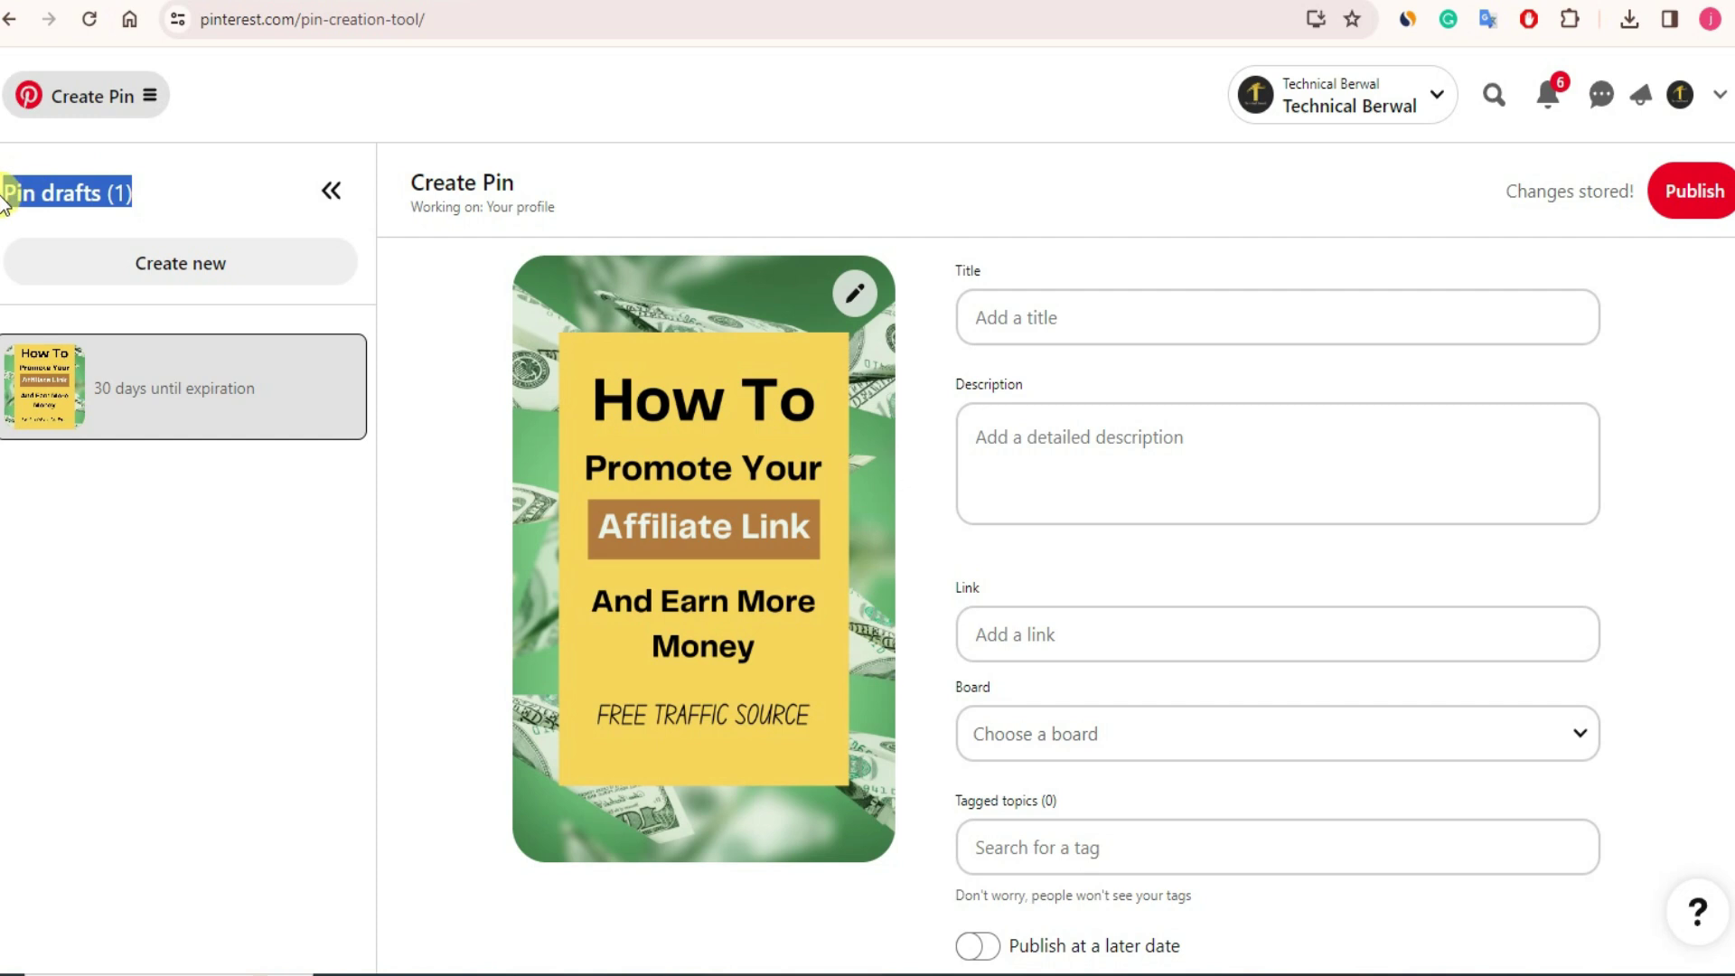
click(427, 311)
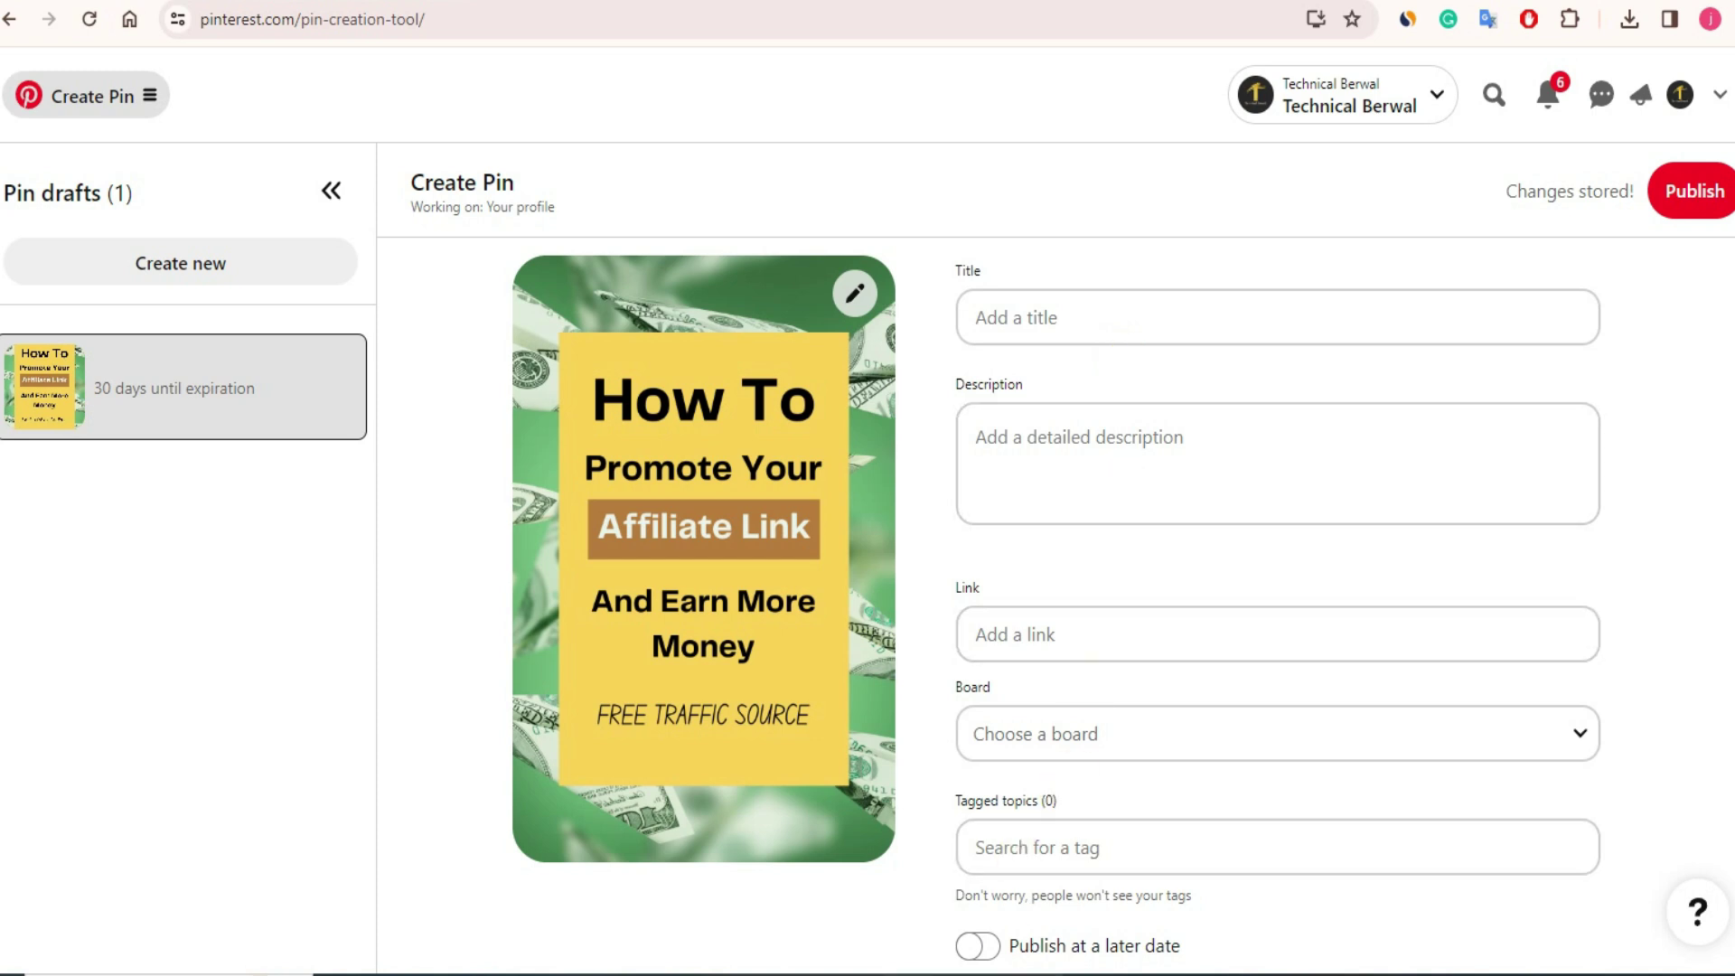
- Copy "Promote Your Links Here! Google Rankings | FREE Traffic Source 2024" from the notes into the pin's title
click(974, 974)
click(1135, 120)
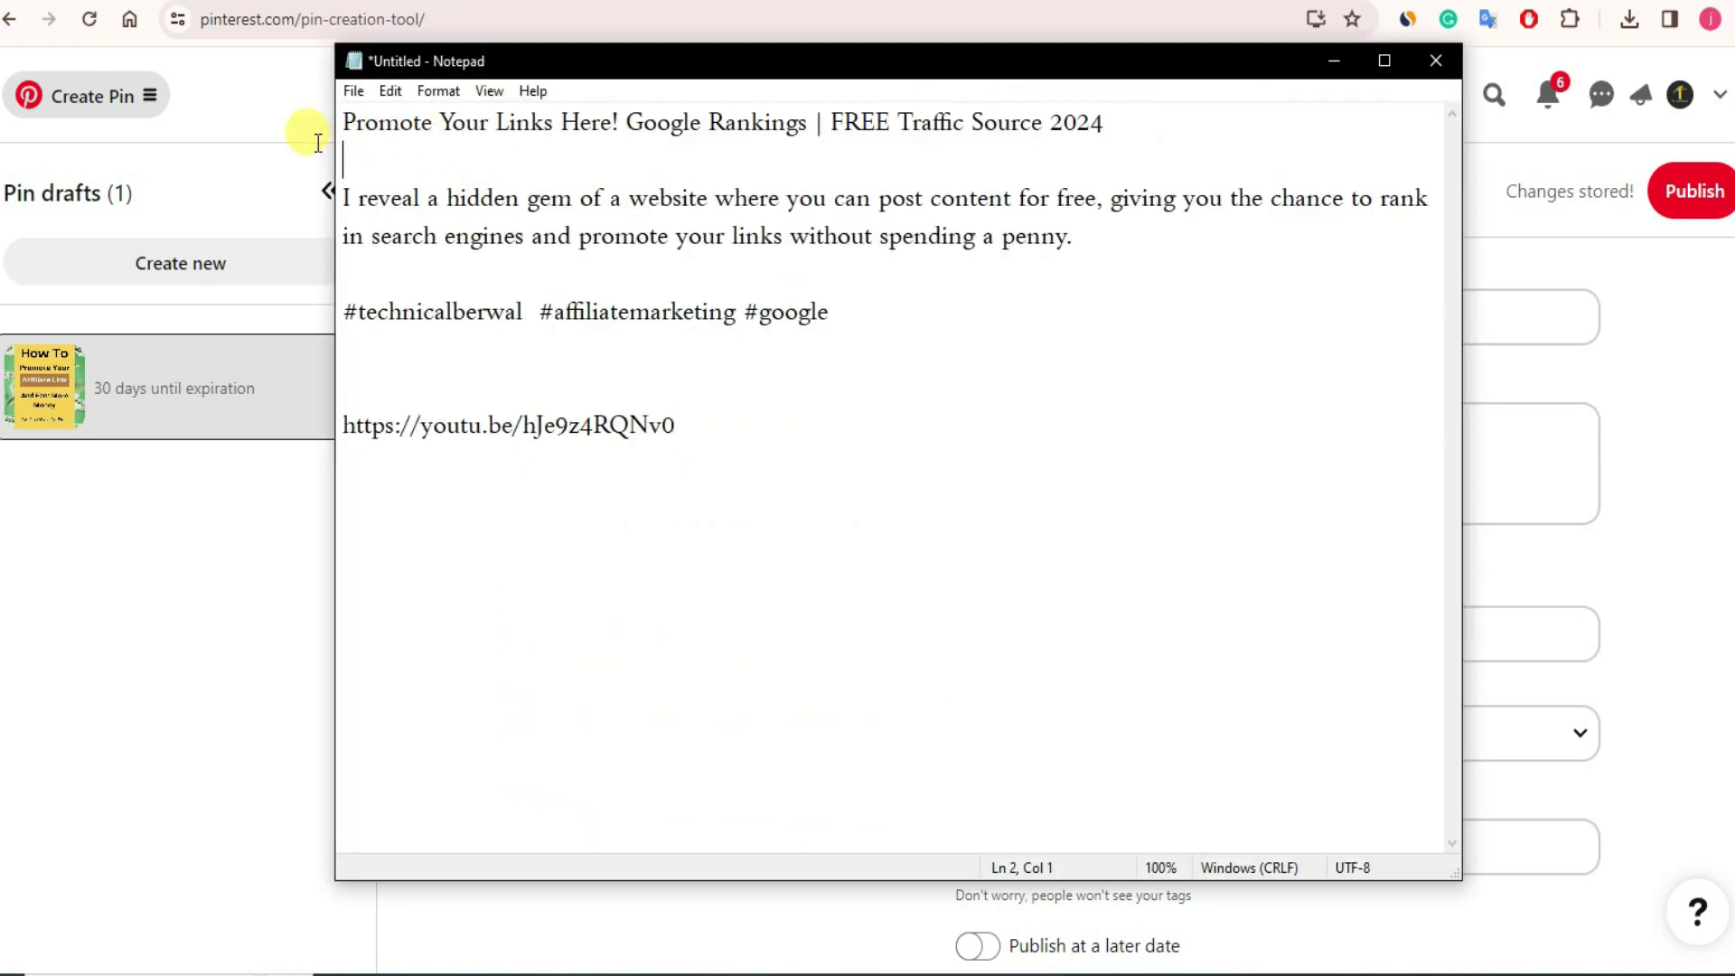
key(shift+Home)
key(ctrl+c)
key(alt+Tab)
key(ctrl+v)
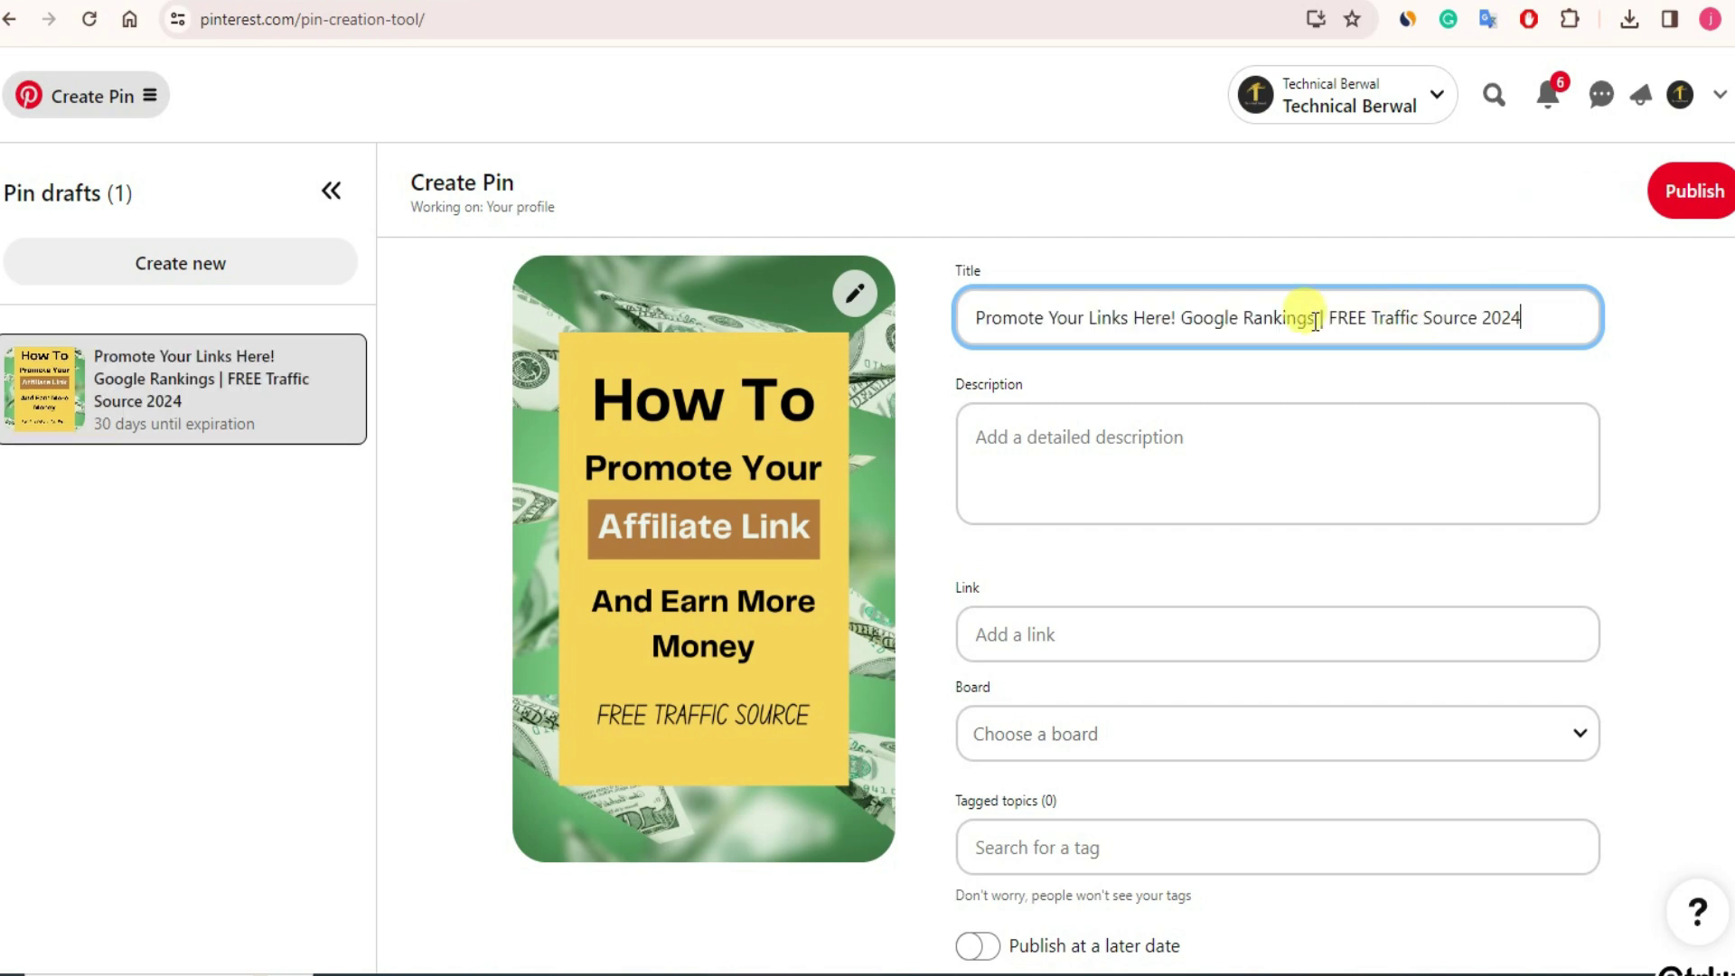
- Copy the "I reveal a hidden gem of a website" paragraph and its three hashtags from the notes into the pin's description
key(alt+Tab)
drag(855, 310, 327, 197)
key(ctrl+c)
key(alt+Tab)
click(1309, 441)
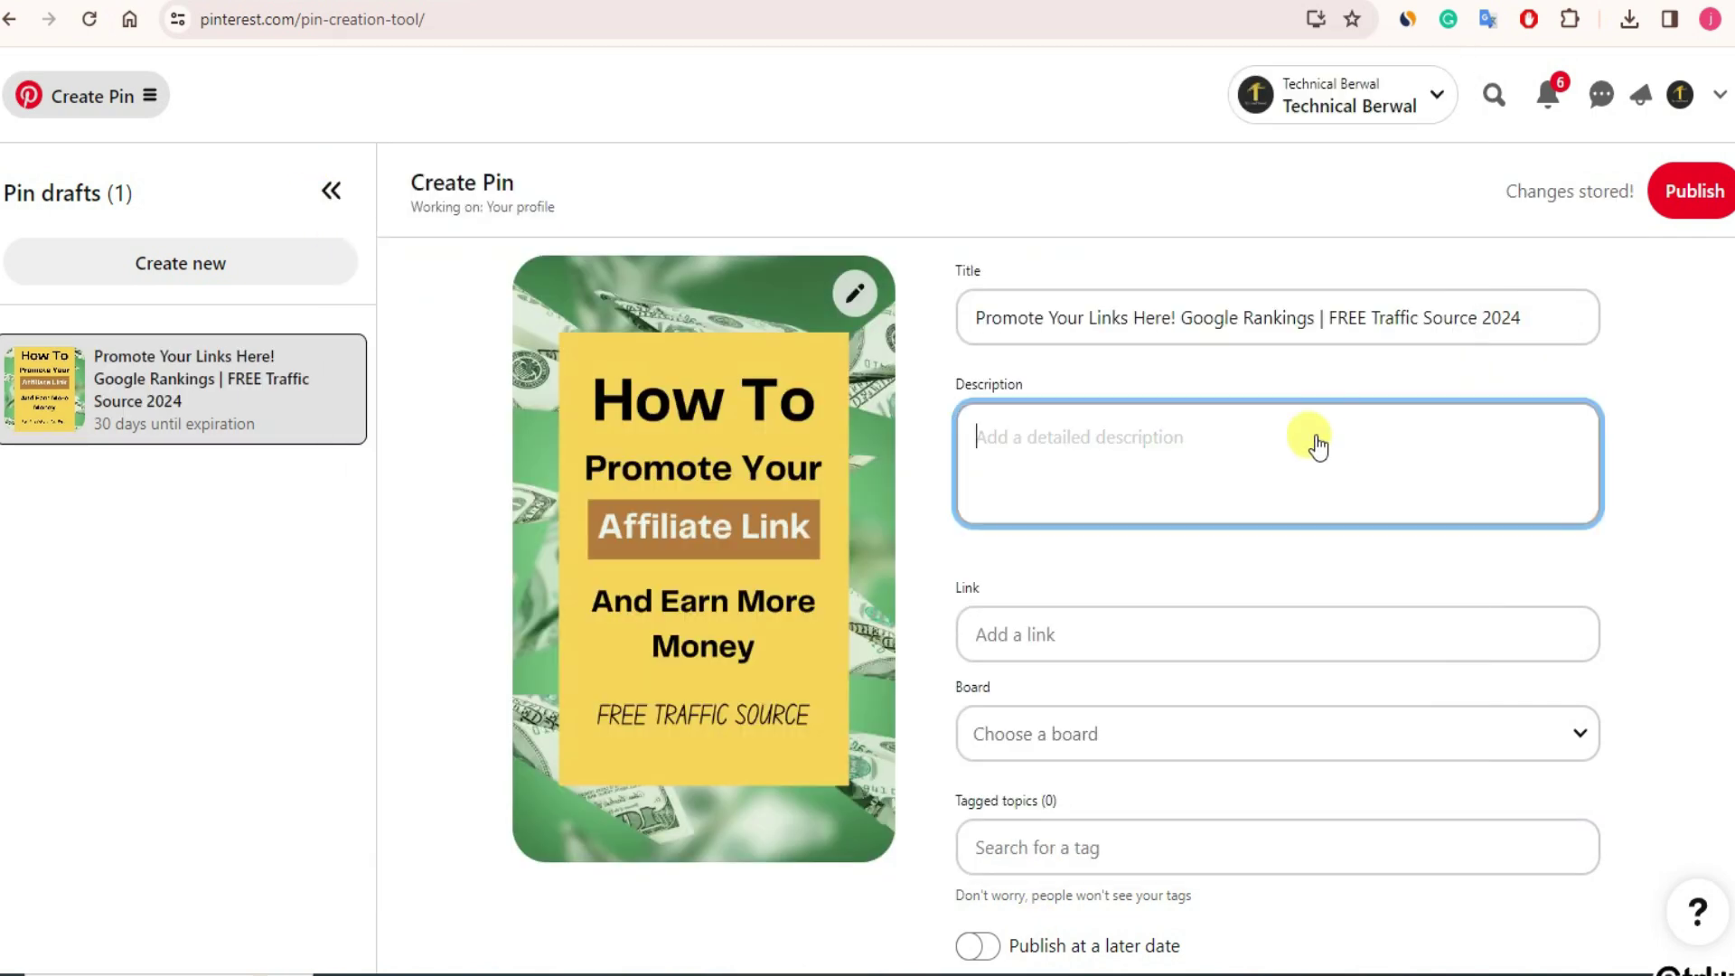
key(ctrl+v)
click(1056, 679)
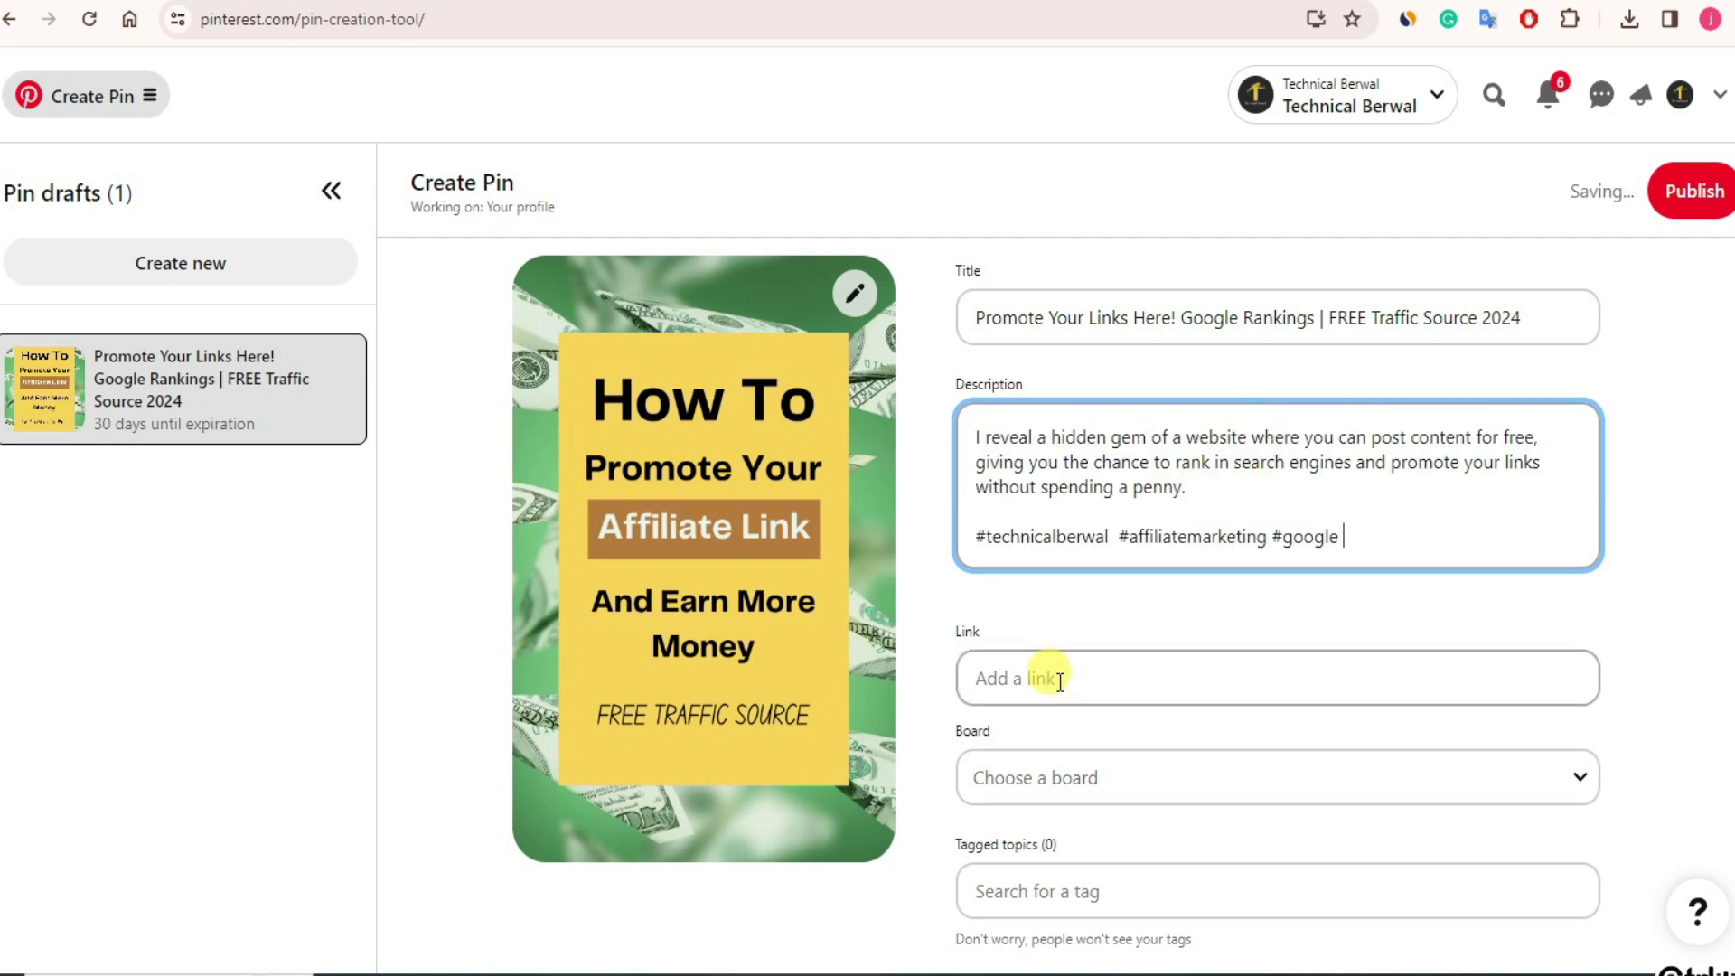
key(alt+Tab)
drag(714, 425, 325, 440)
key(ctrl+c)
key(alt+Tab)
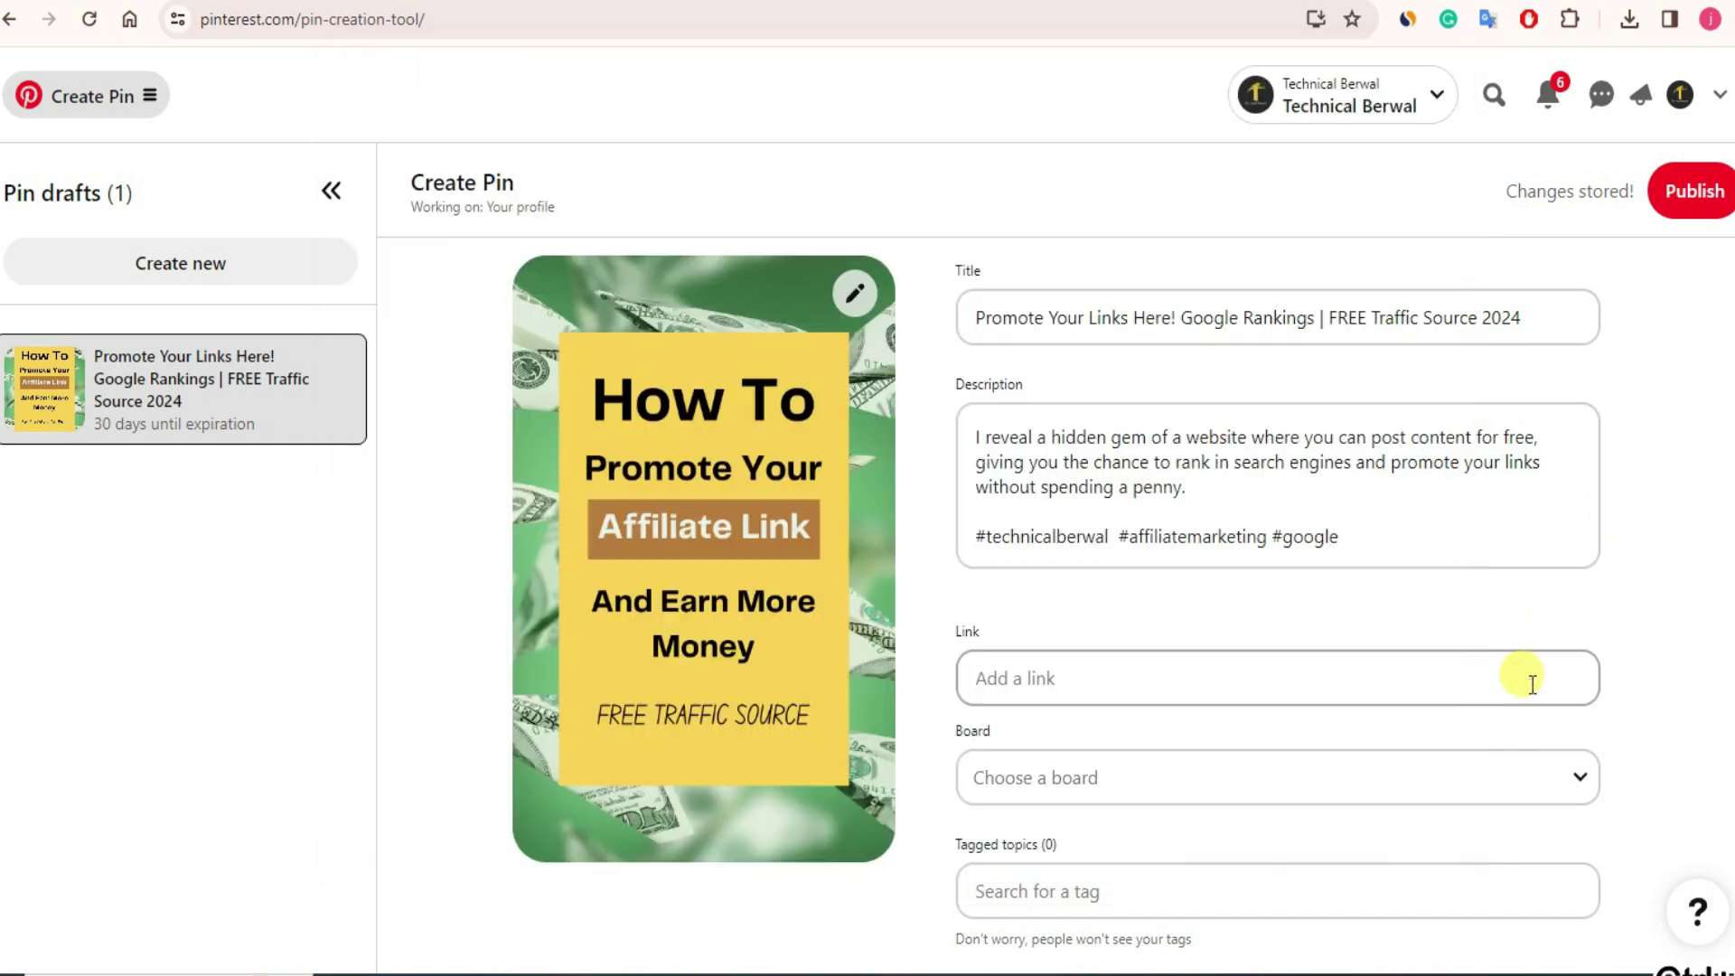
key(ctrl+v)
- Assign the pin to the board "Free Traffic Source For affiliate Marketing"
scroll(1211, 569, down, 2)
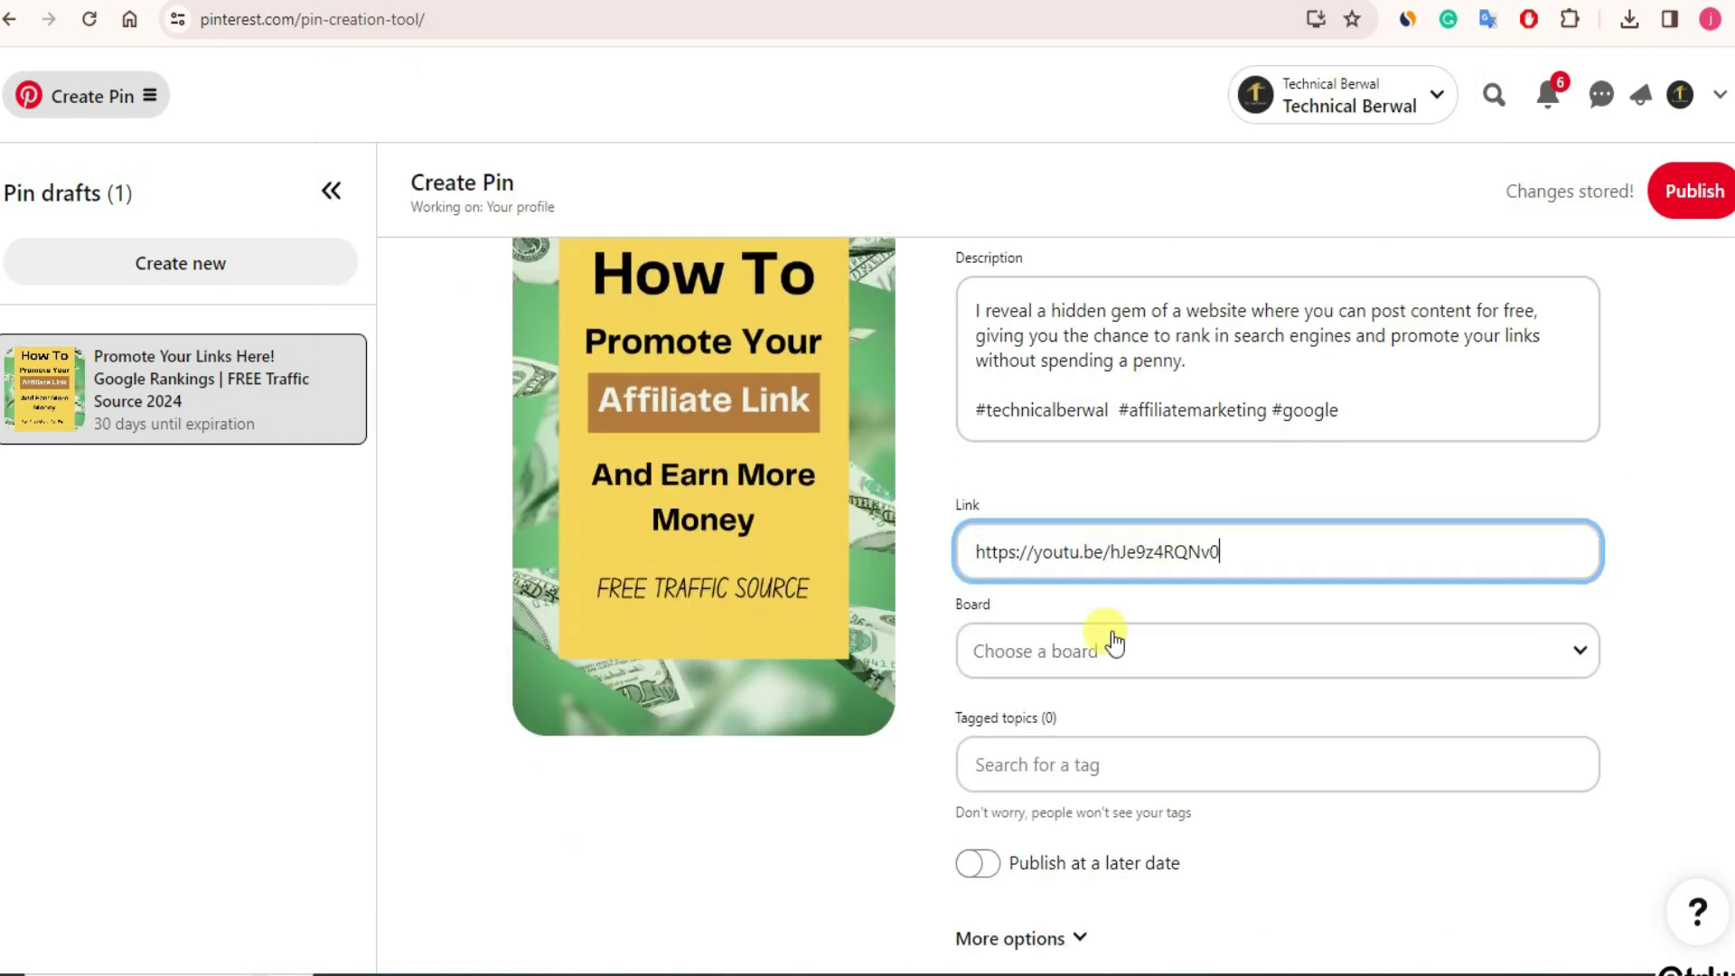
click(1116, 650)
scroll(666, 658, down, 5)
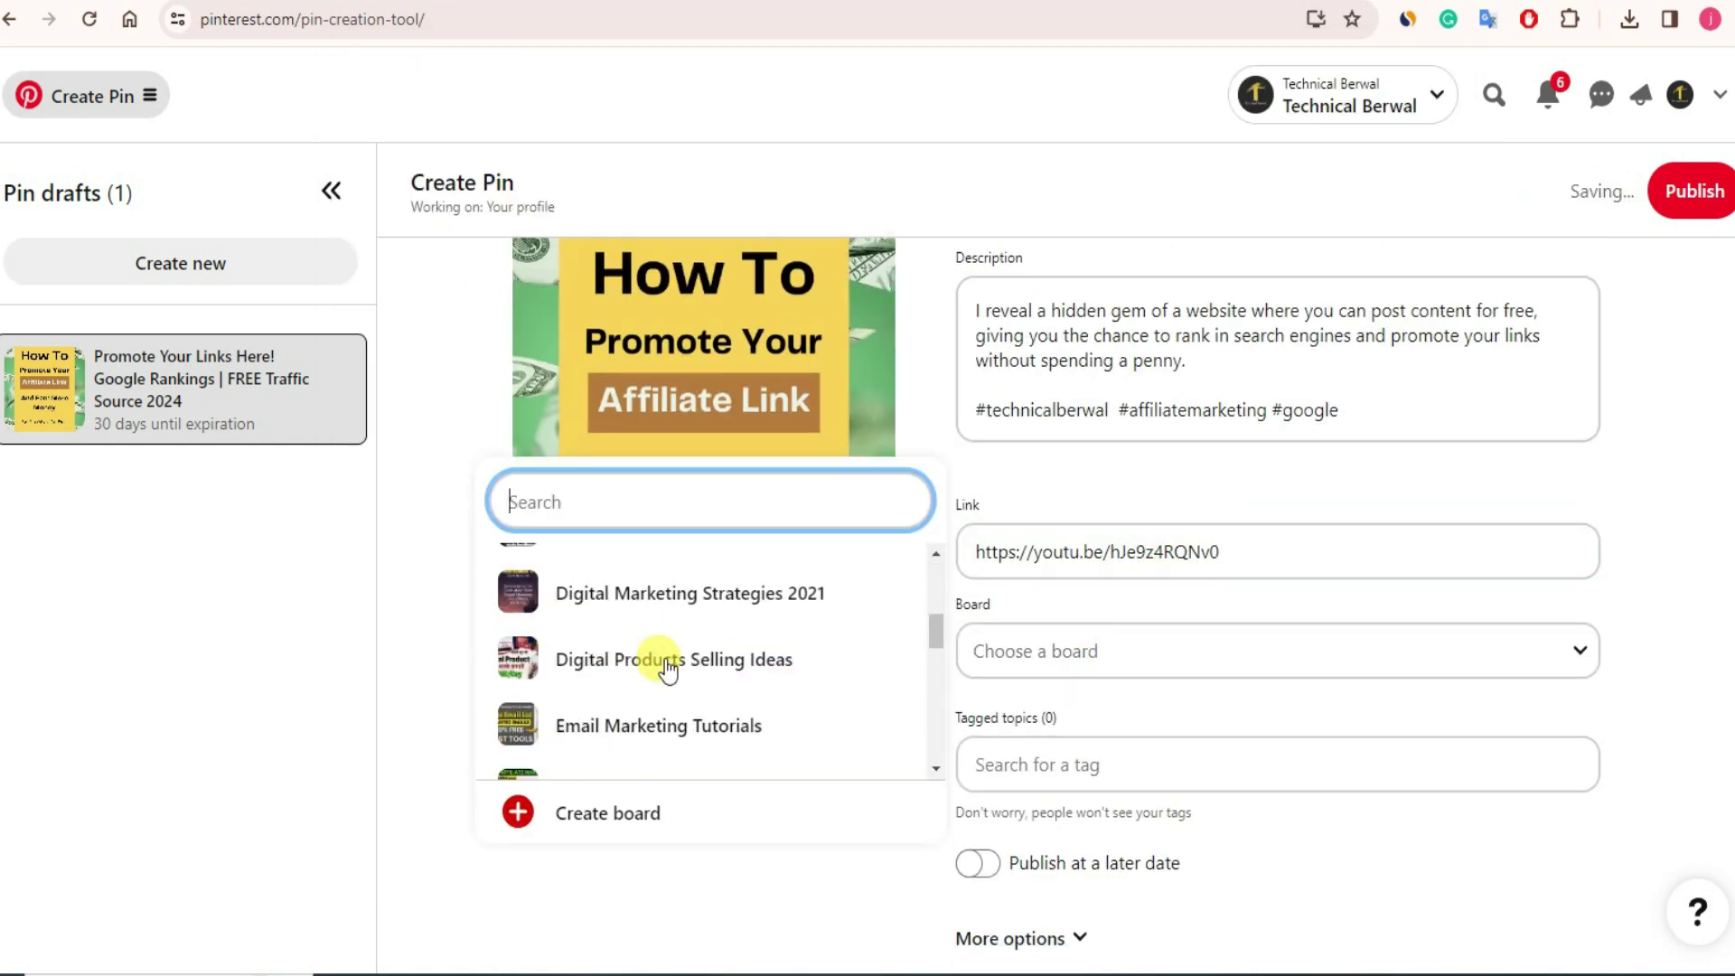
scroll(630, 687, down, 3)
click(639, 642)
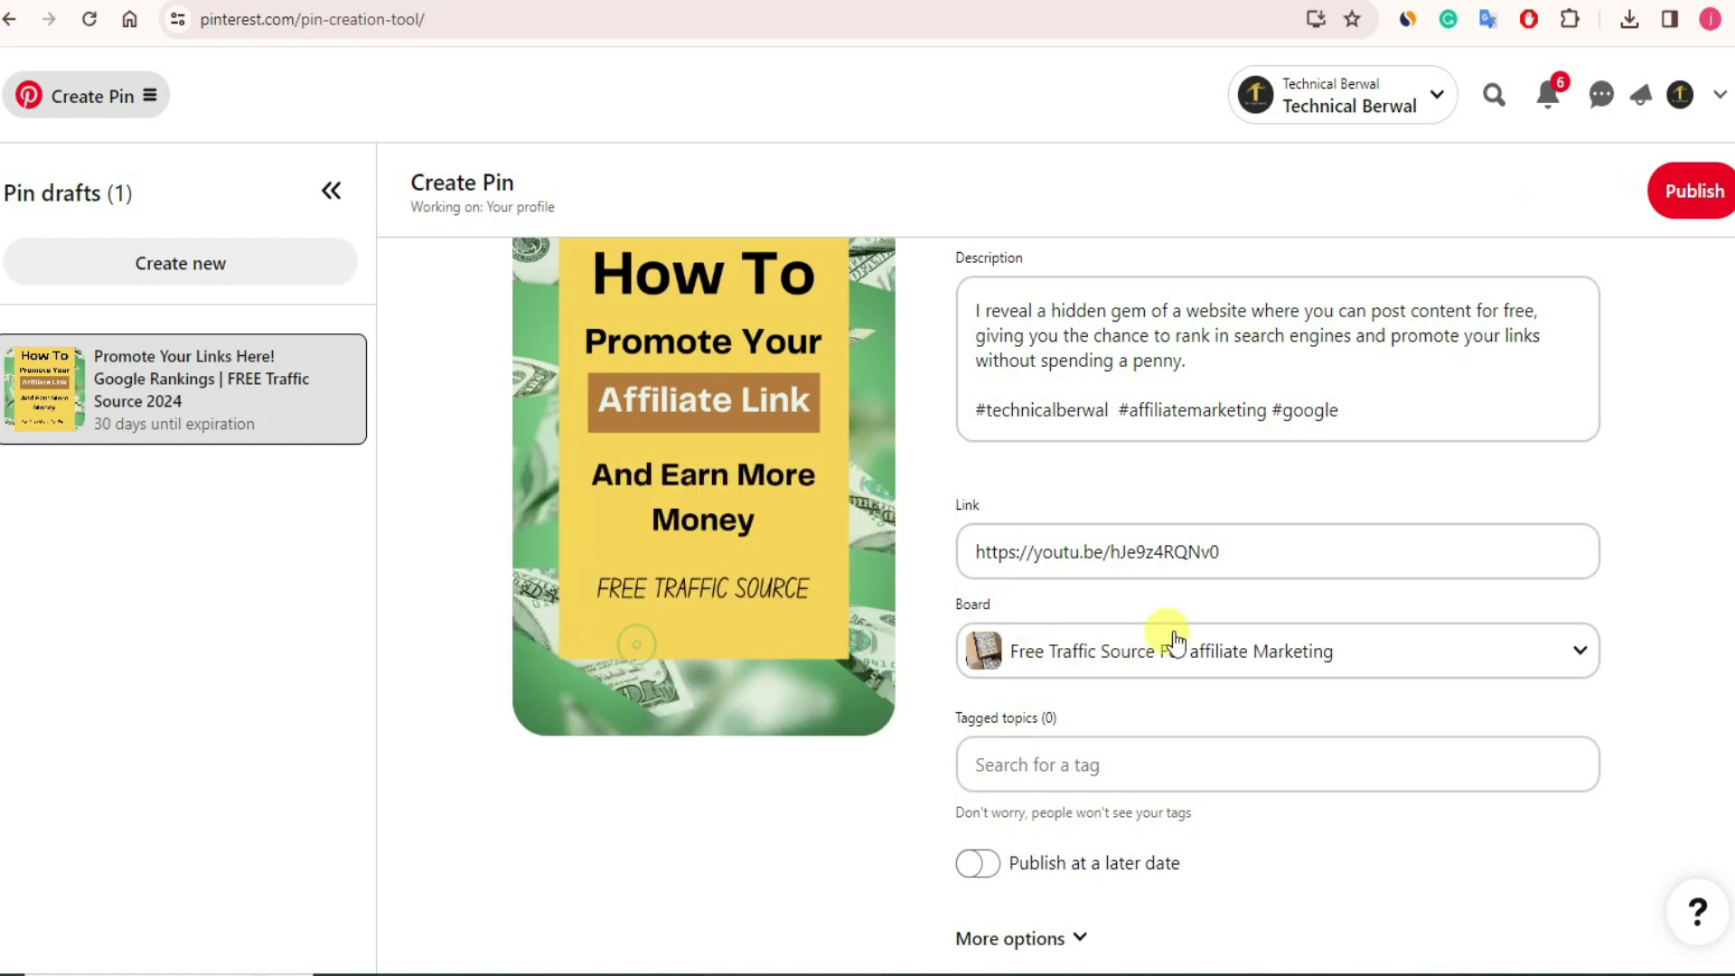
- Search the tagged topics for "affiliate" and tag the pin with Affiliate Marketing
click(994, 762)
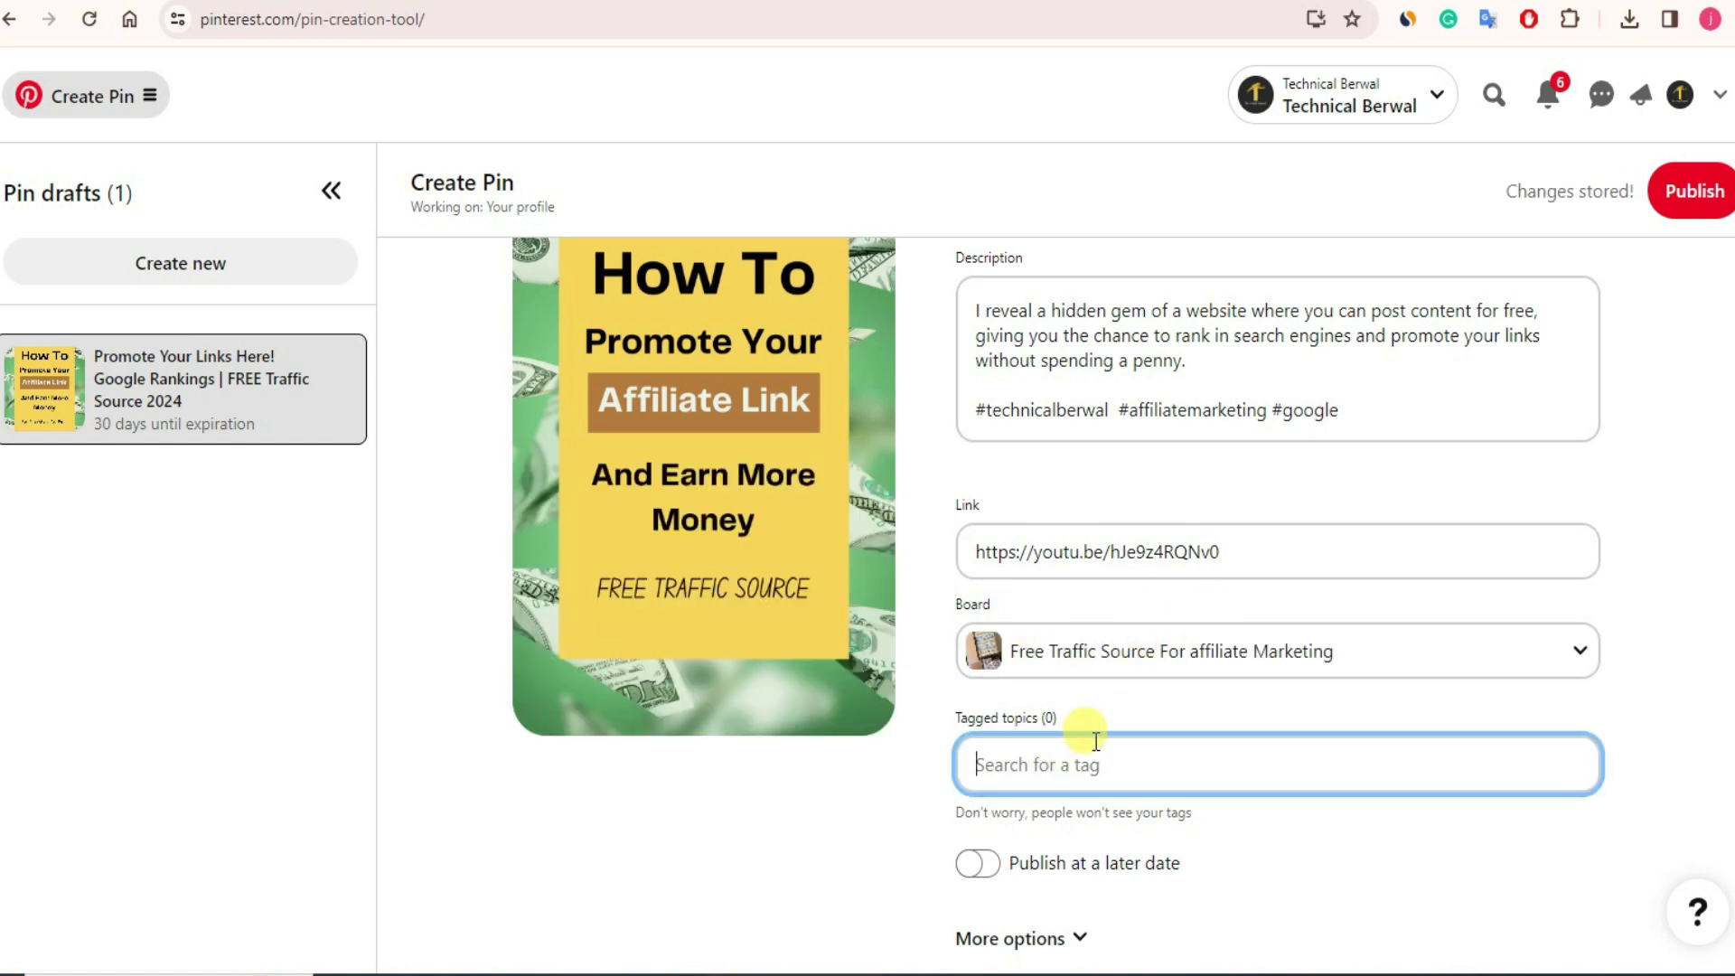
text(affiliate)
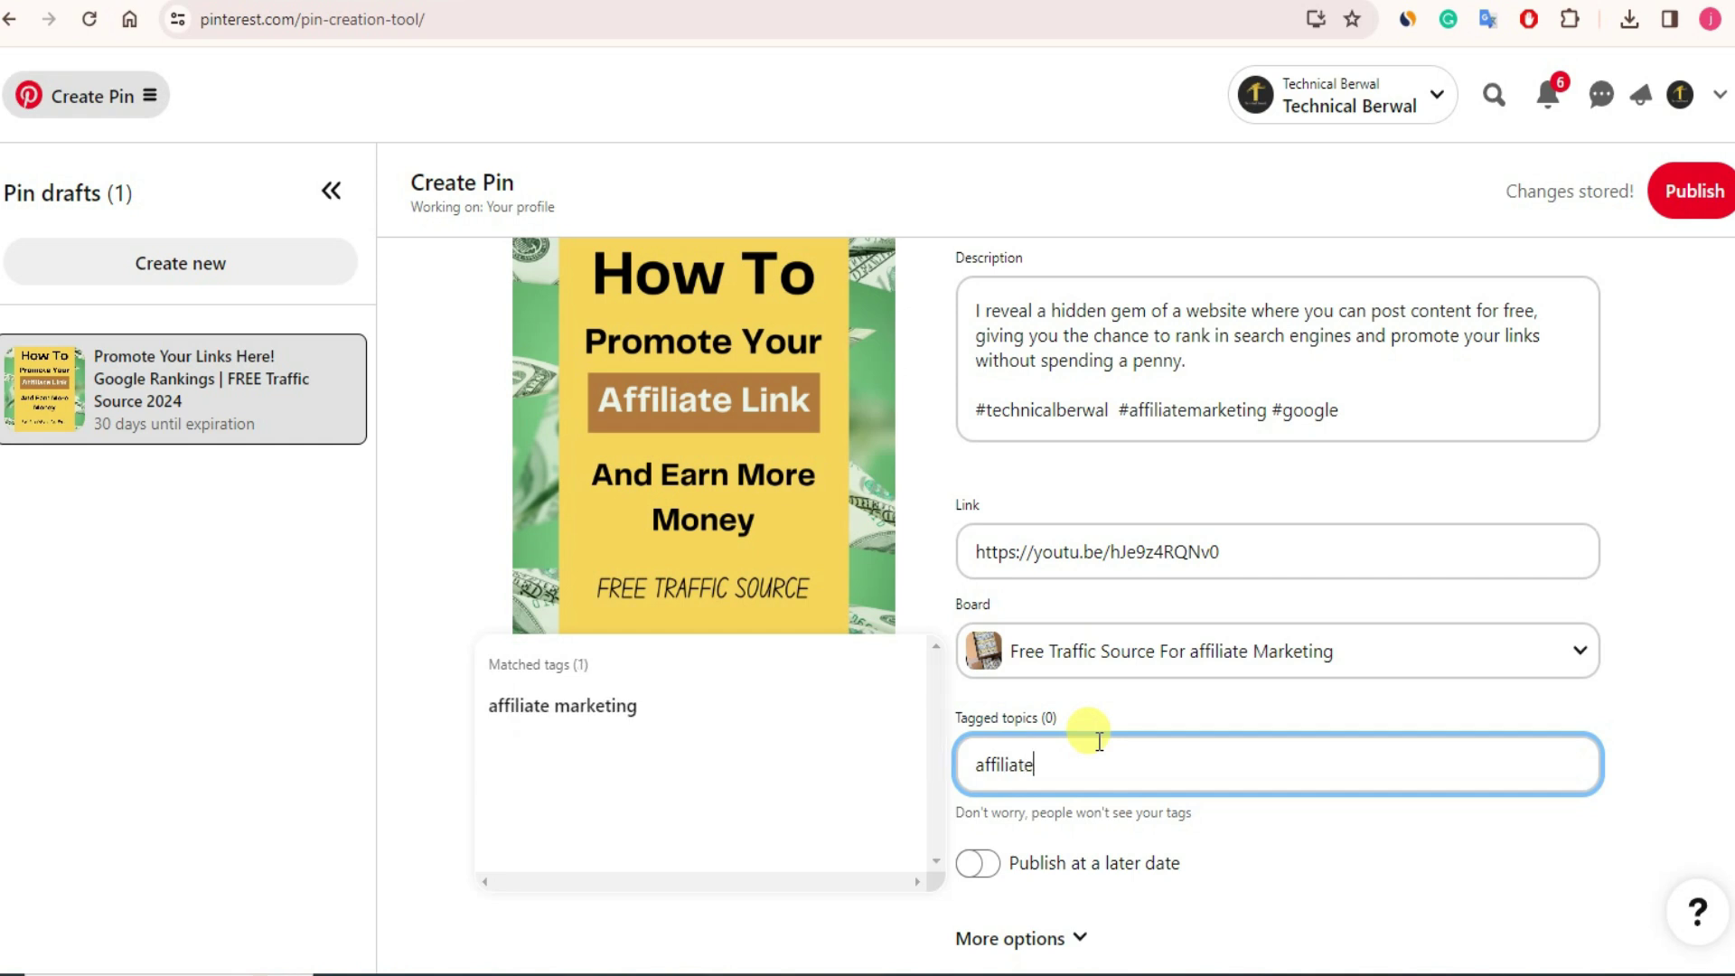
click(601, 710)
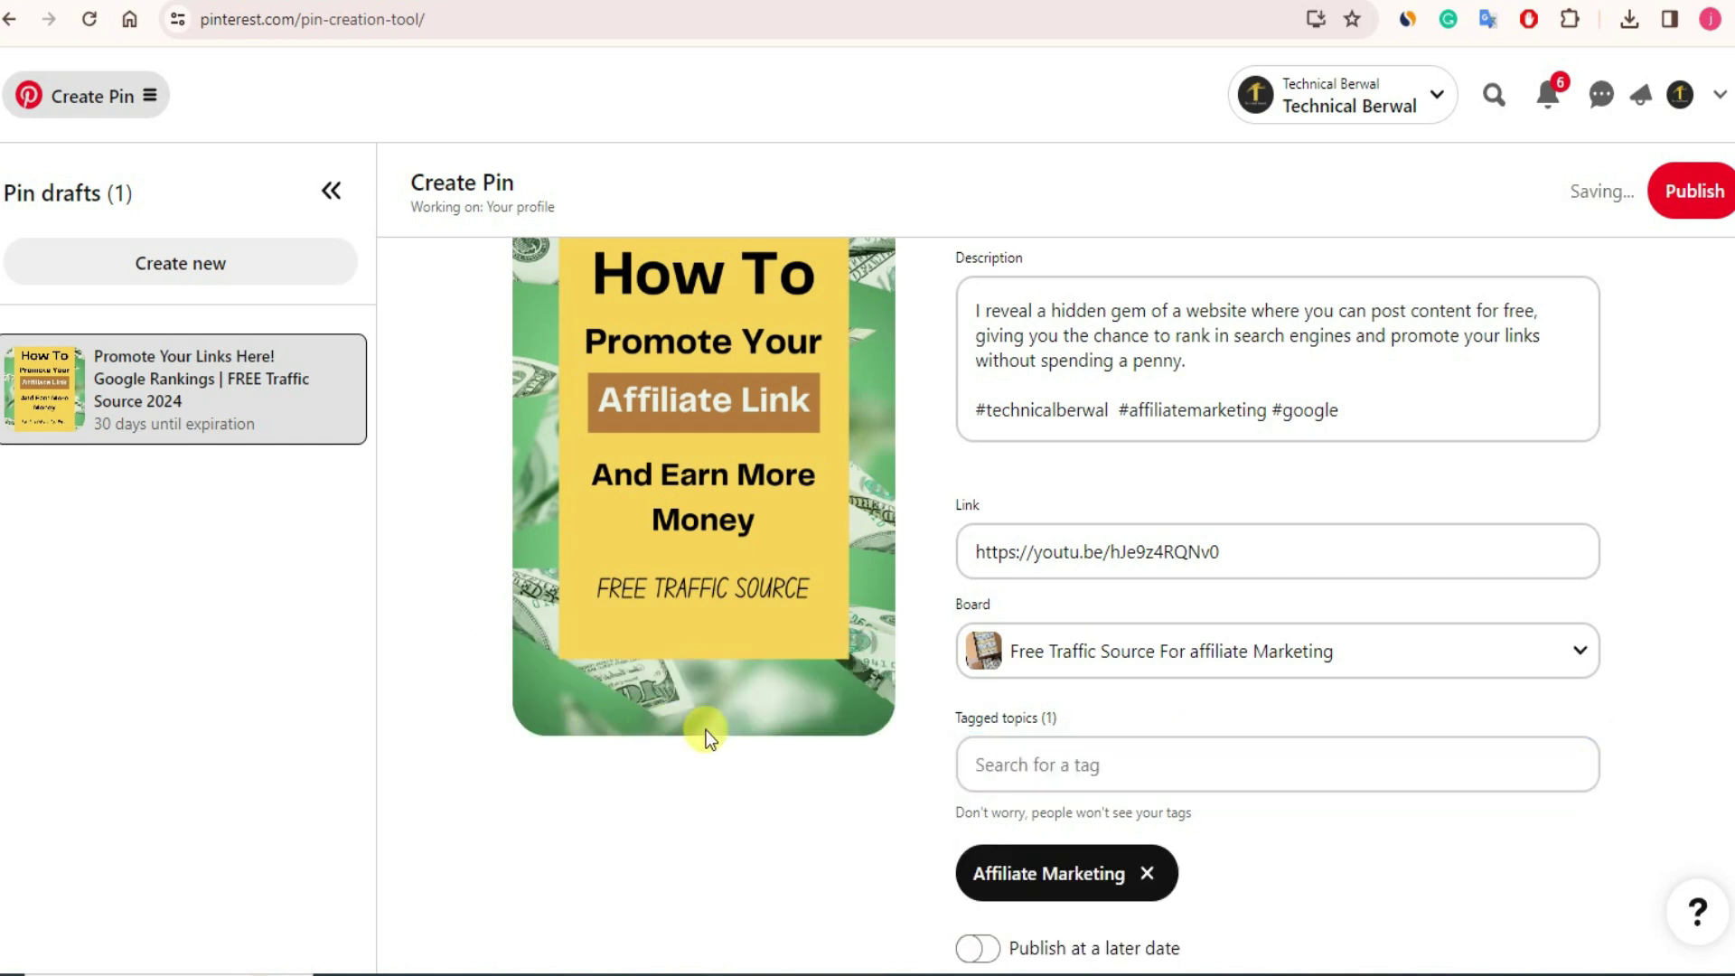
scroll(903, 814, down, 1)
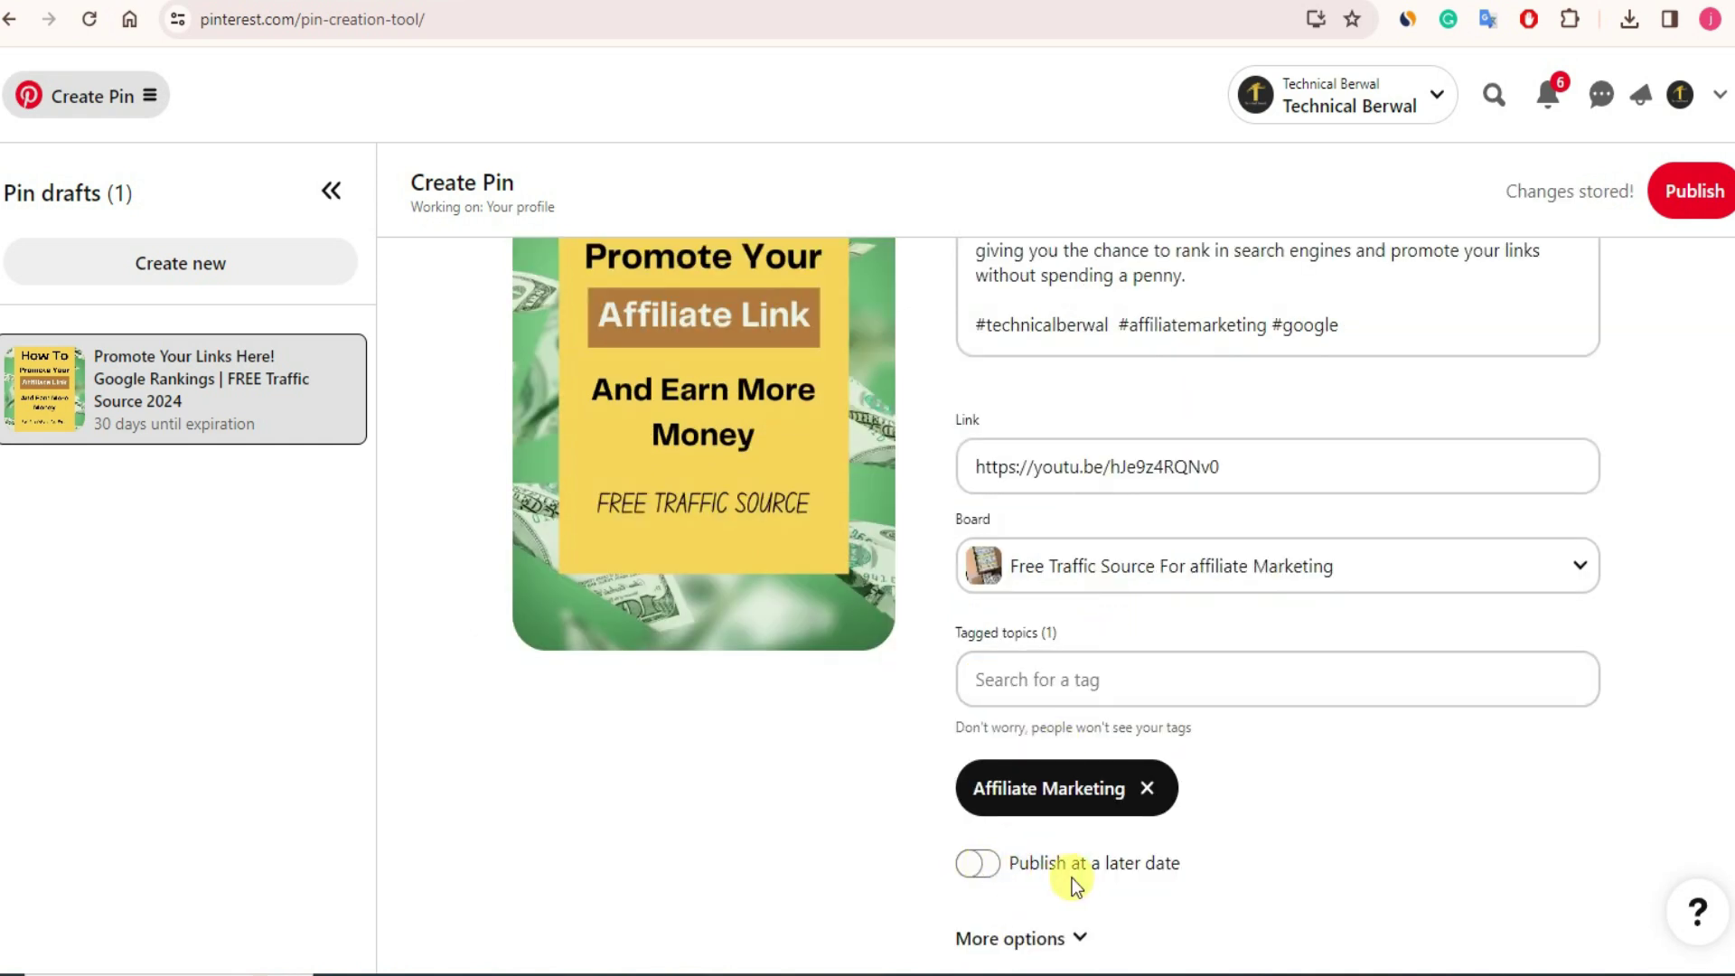
scroll(1094, 876, up, 3)
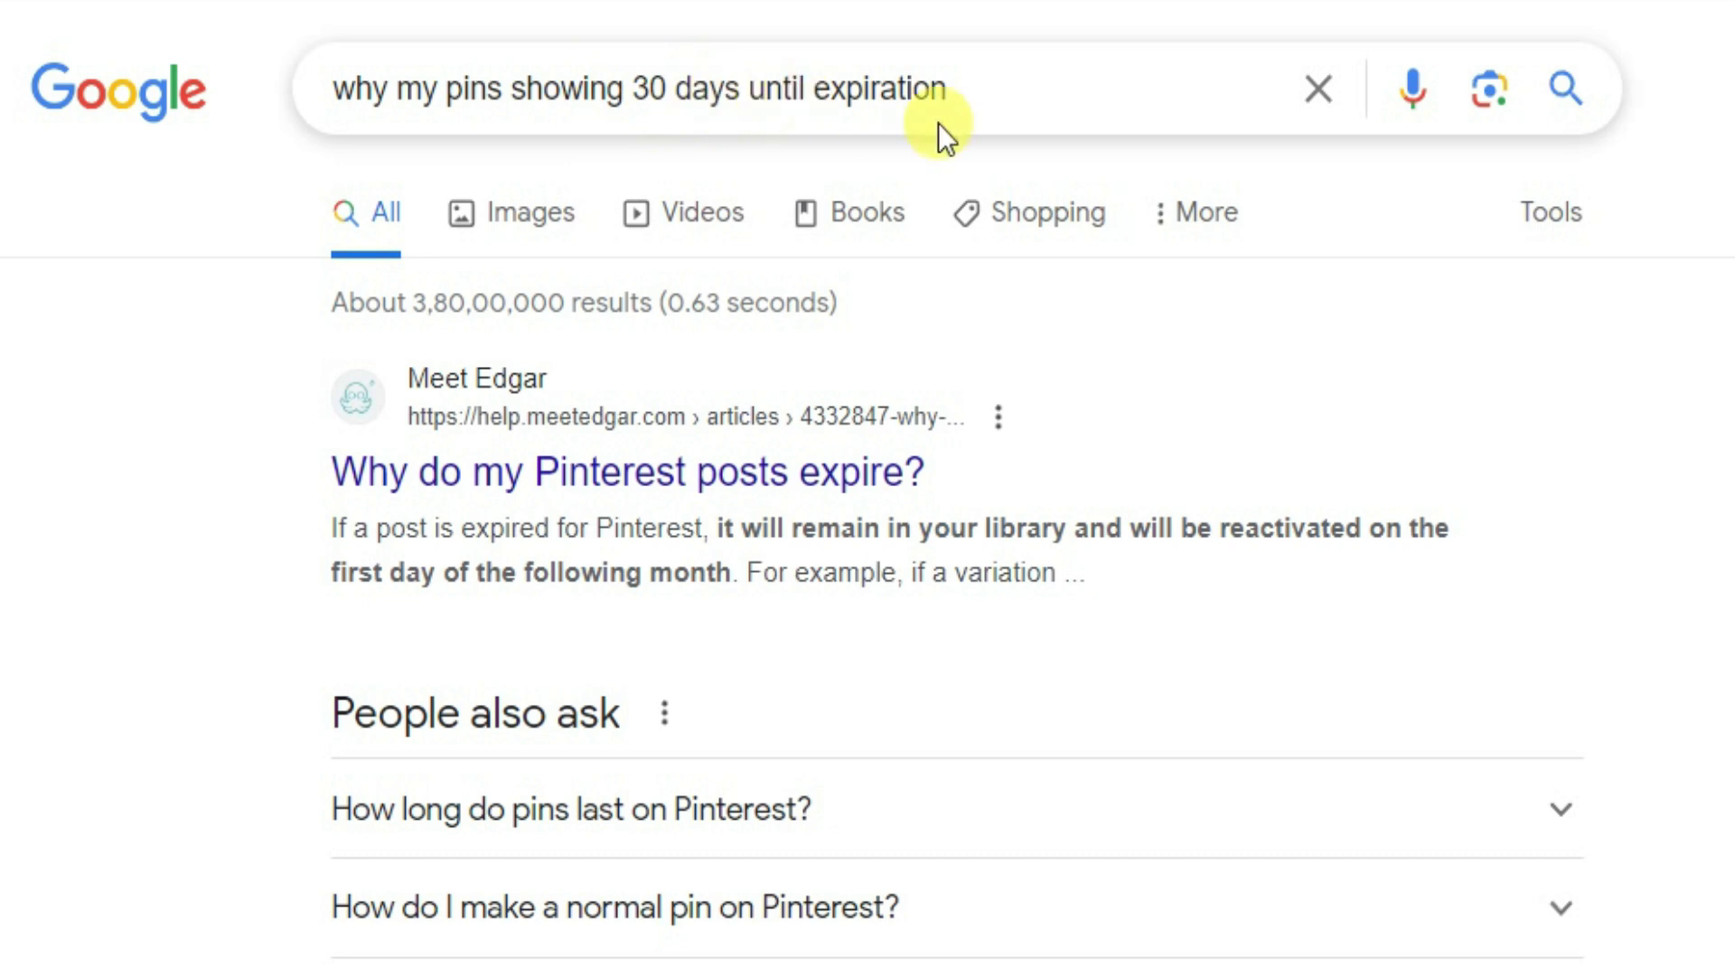
- Review the Google results for "why my pins showing 30 days until expiration" and open "Pin Creation Announcement and FAQ"
scroll(917, 496, down, 4)
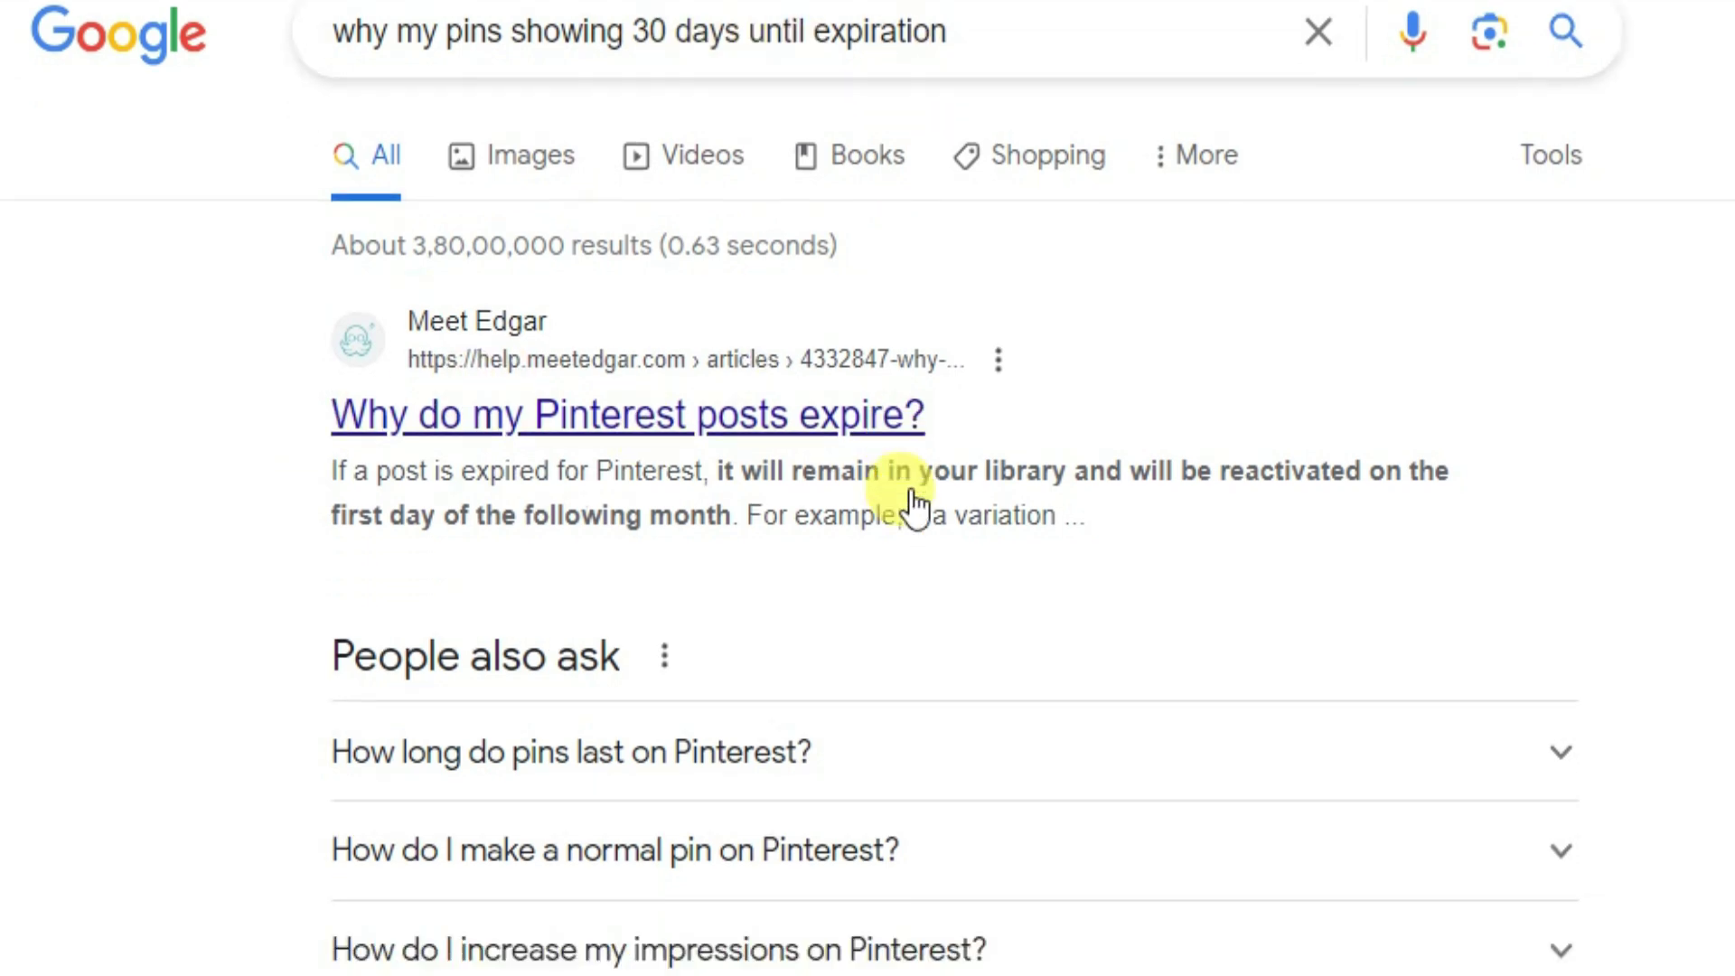
scroll(405, 378, down, 15)
scroll(473, 376, up, 10)
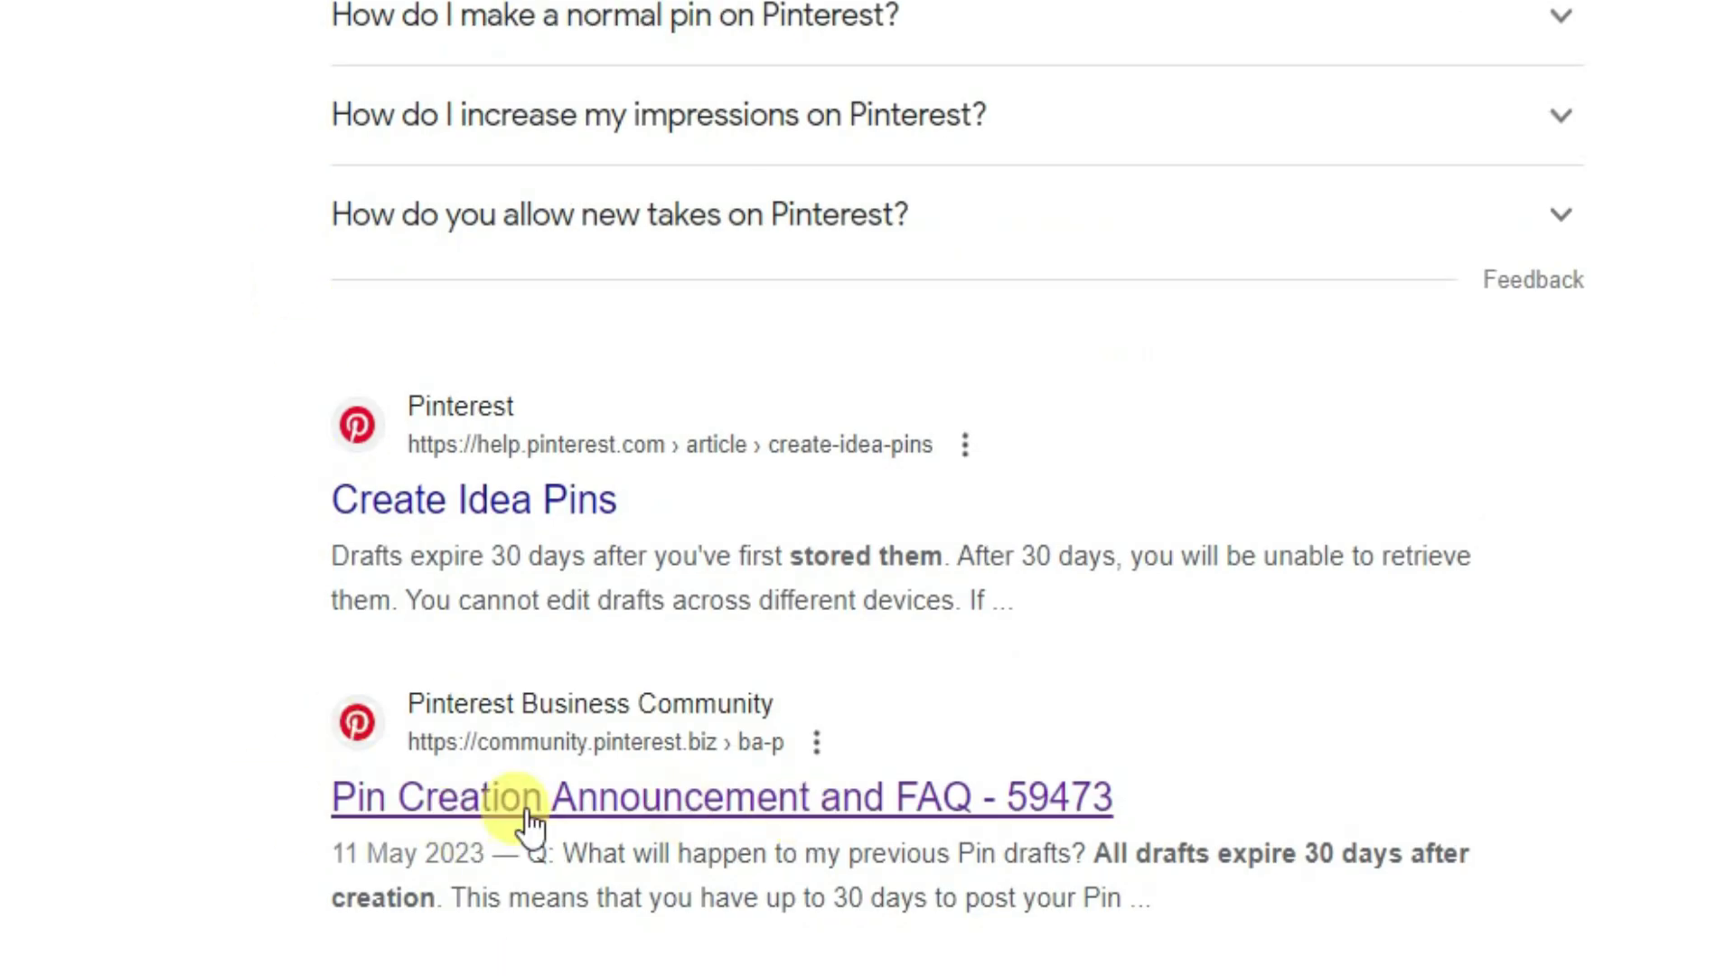
click(793, 816)
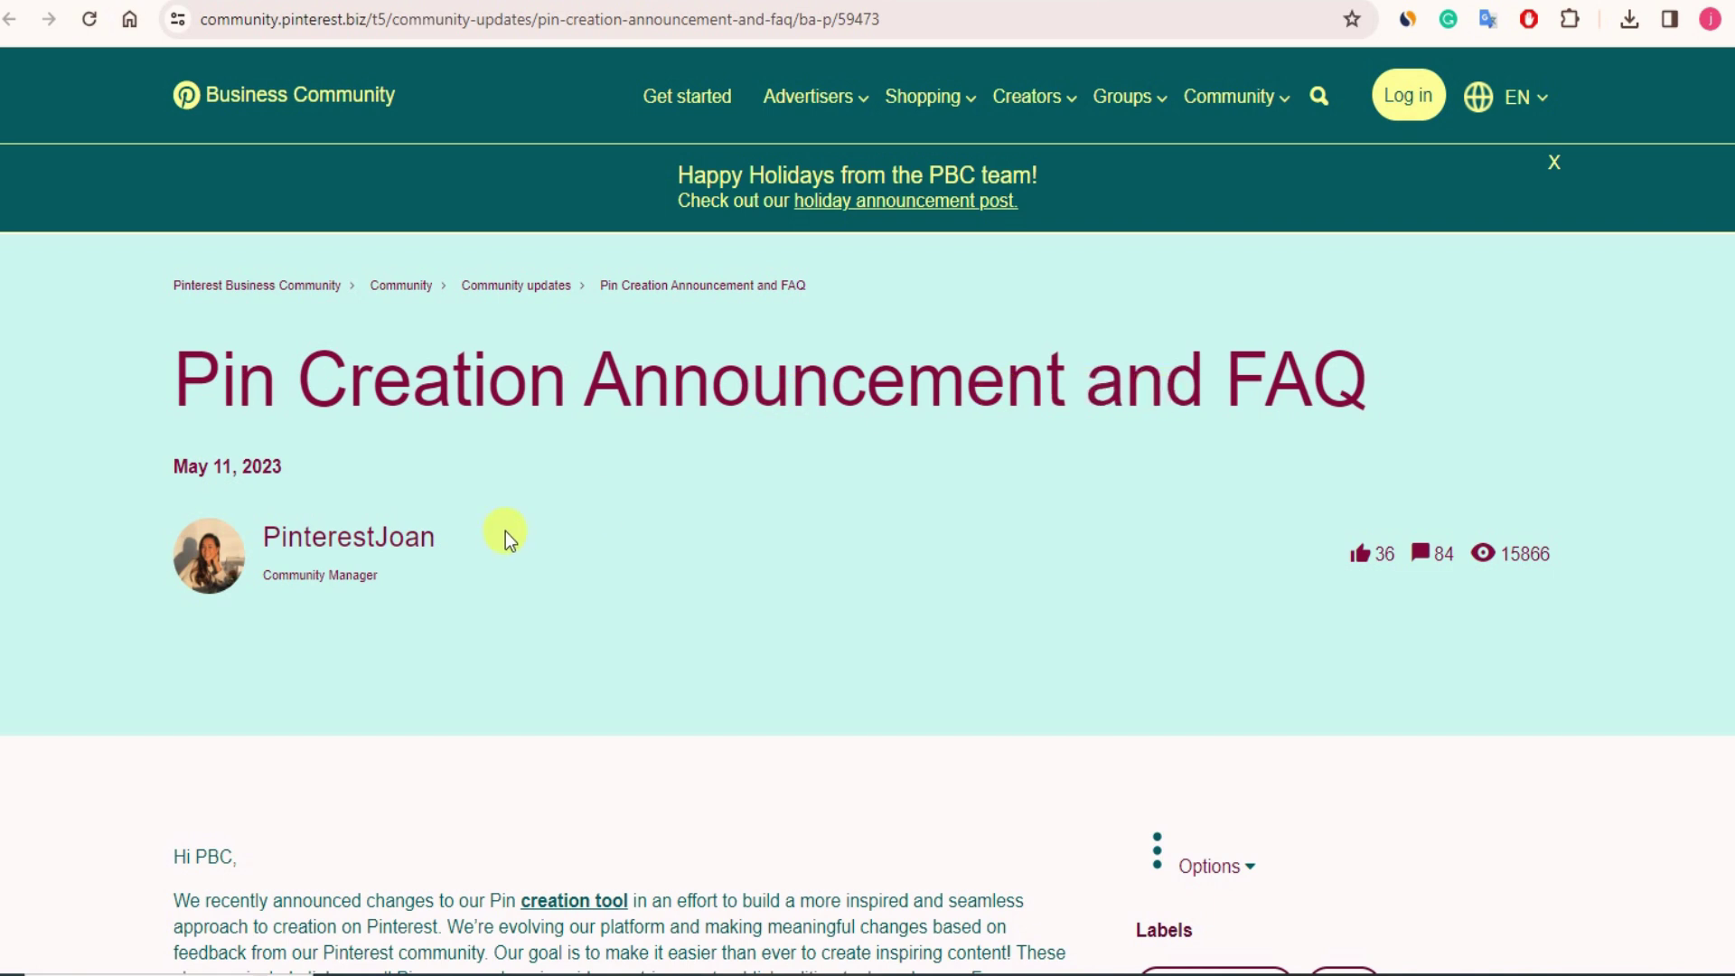
- Read through the pin creation FAQ and highlight the answer to "What will happen to my previous Pin drafts?"
scroll(502, 532, down, 4)
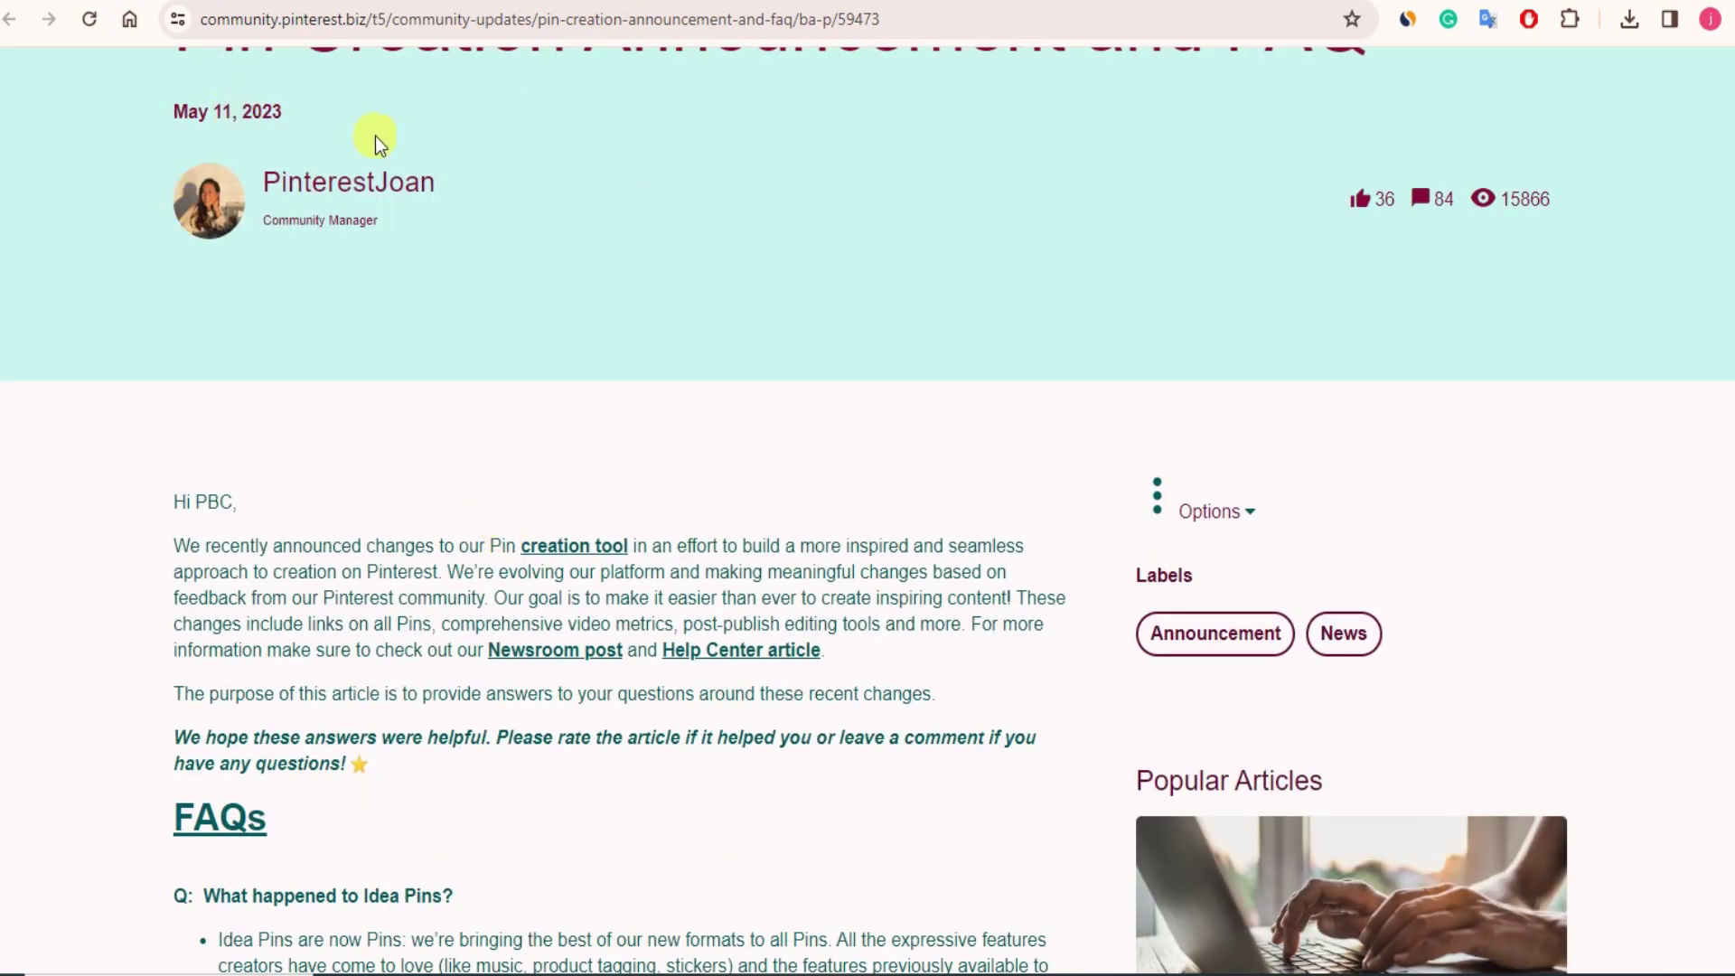
scroll(395, 337, down, 4)
scroll(758, 415, up, 8)
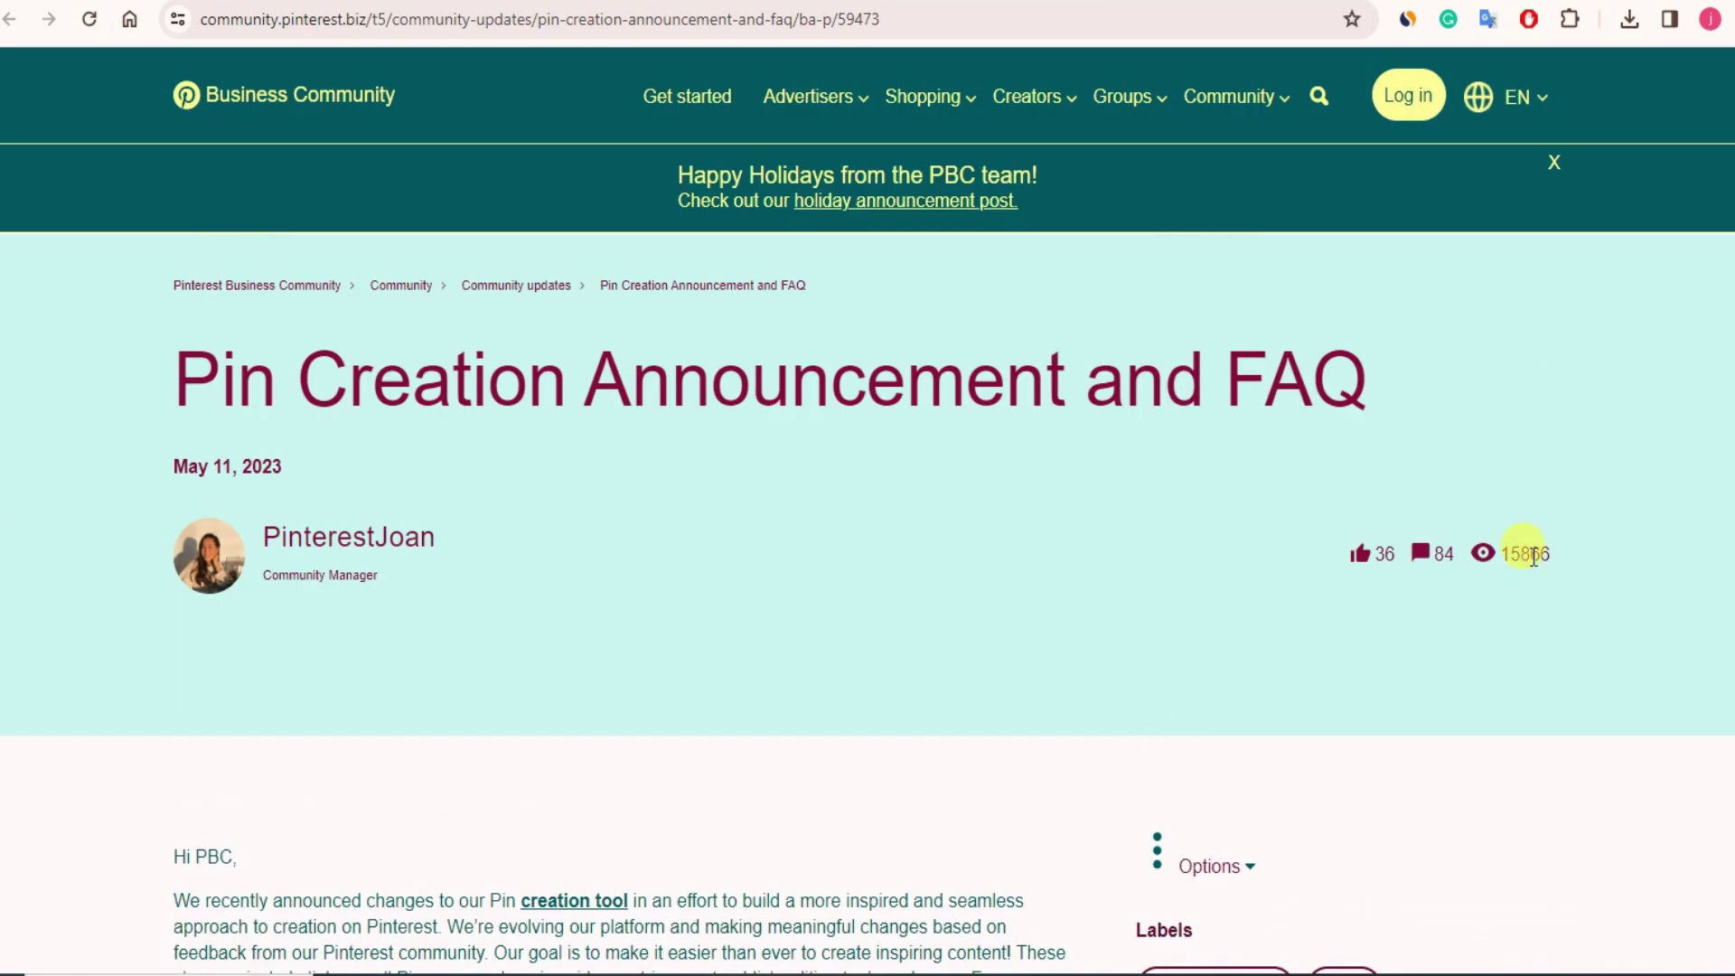
scroll(573, 573, down, 8)
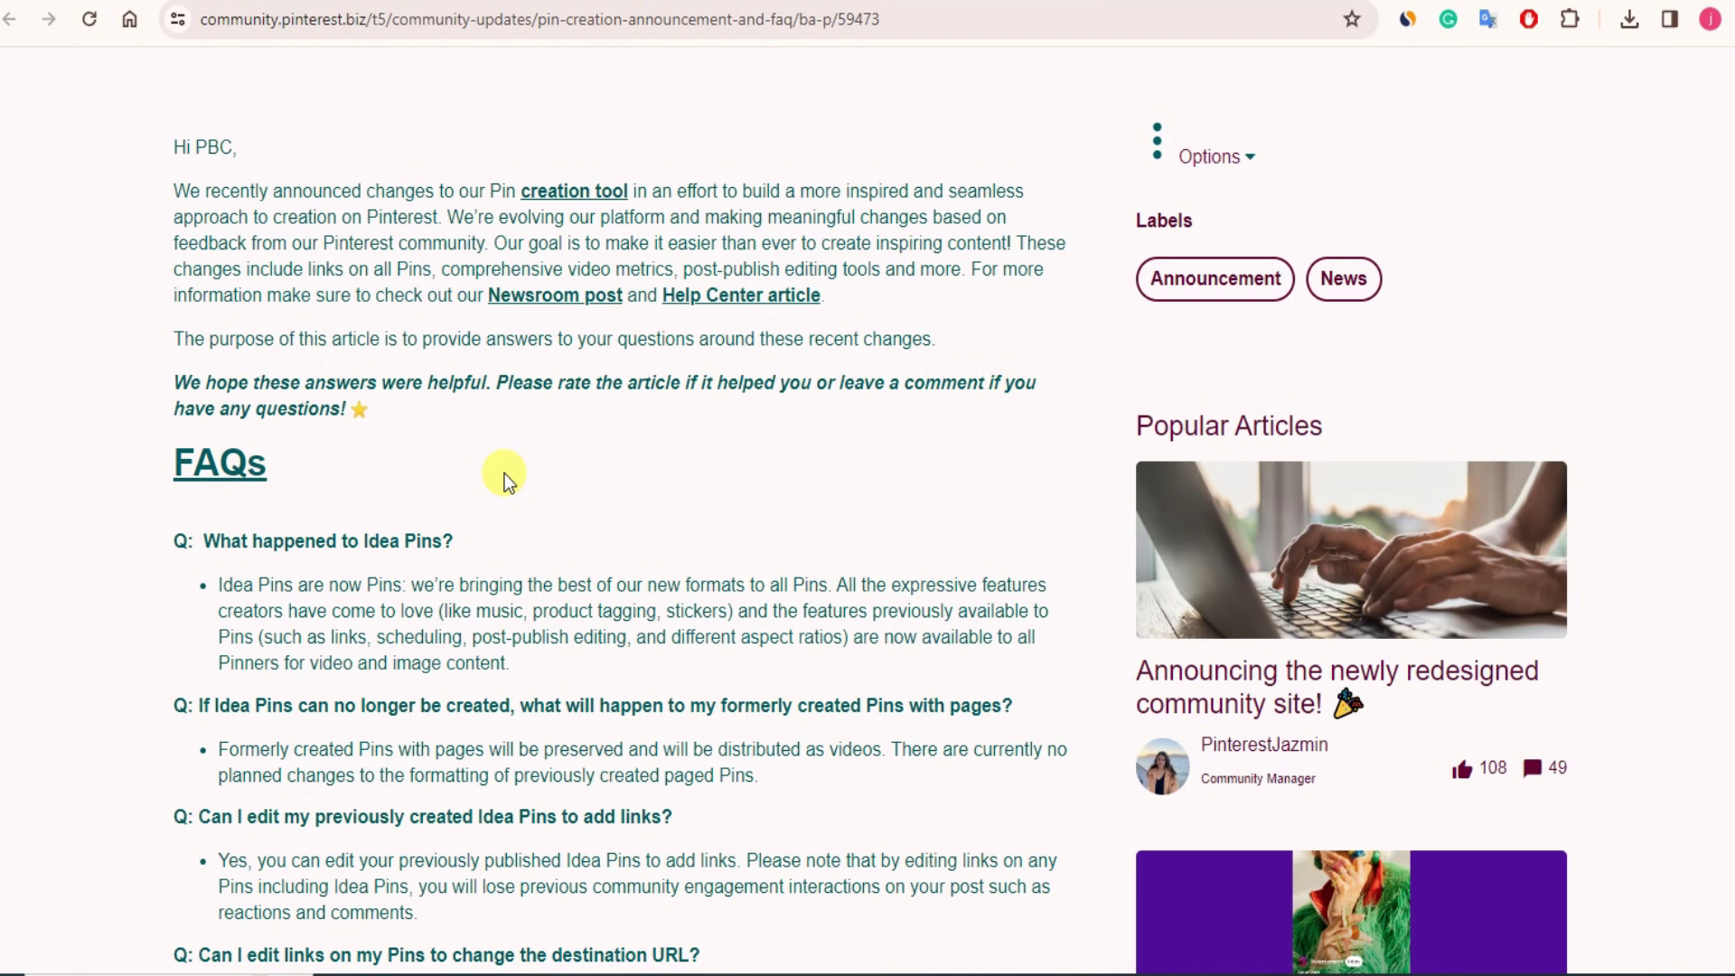
scroll(505, 477, down, 4)
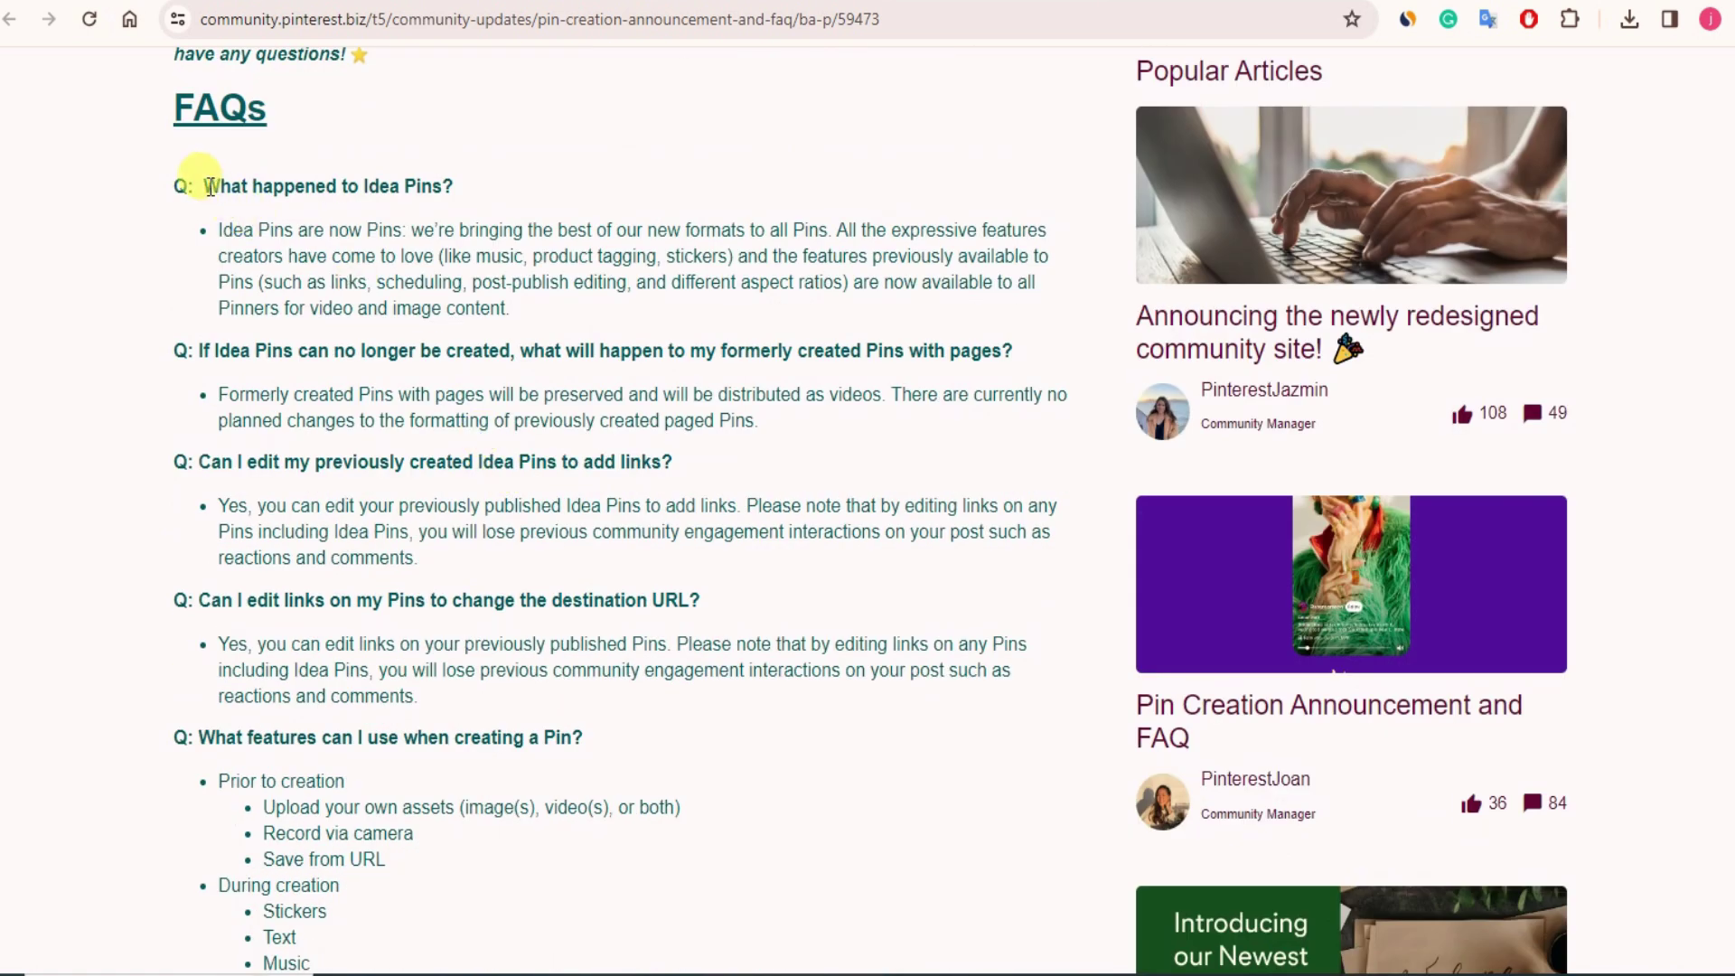
scroll(247, 369, down, 20)
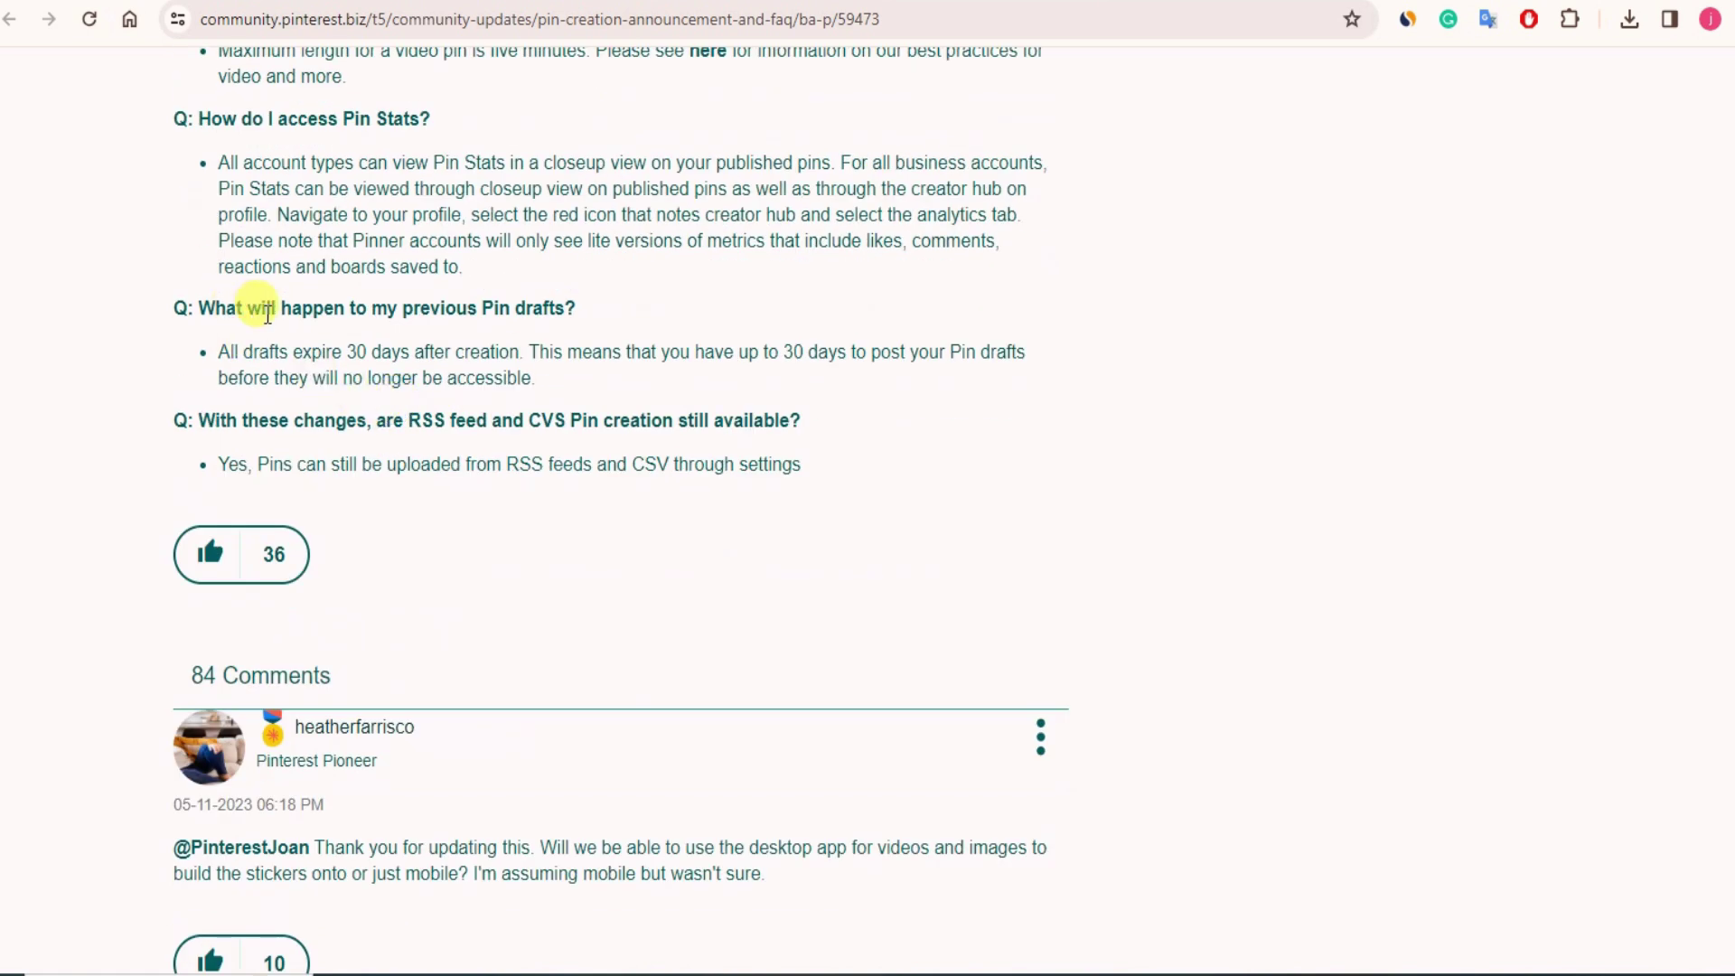
drag(223, 355, 1017, 352)
click(536, 350)
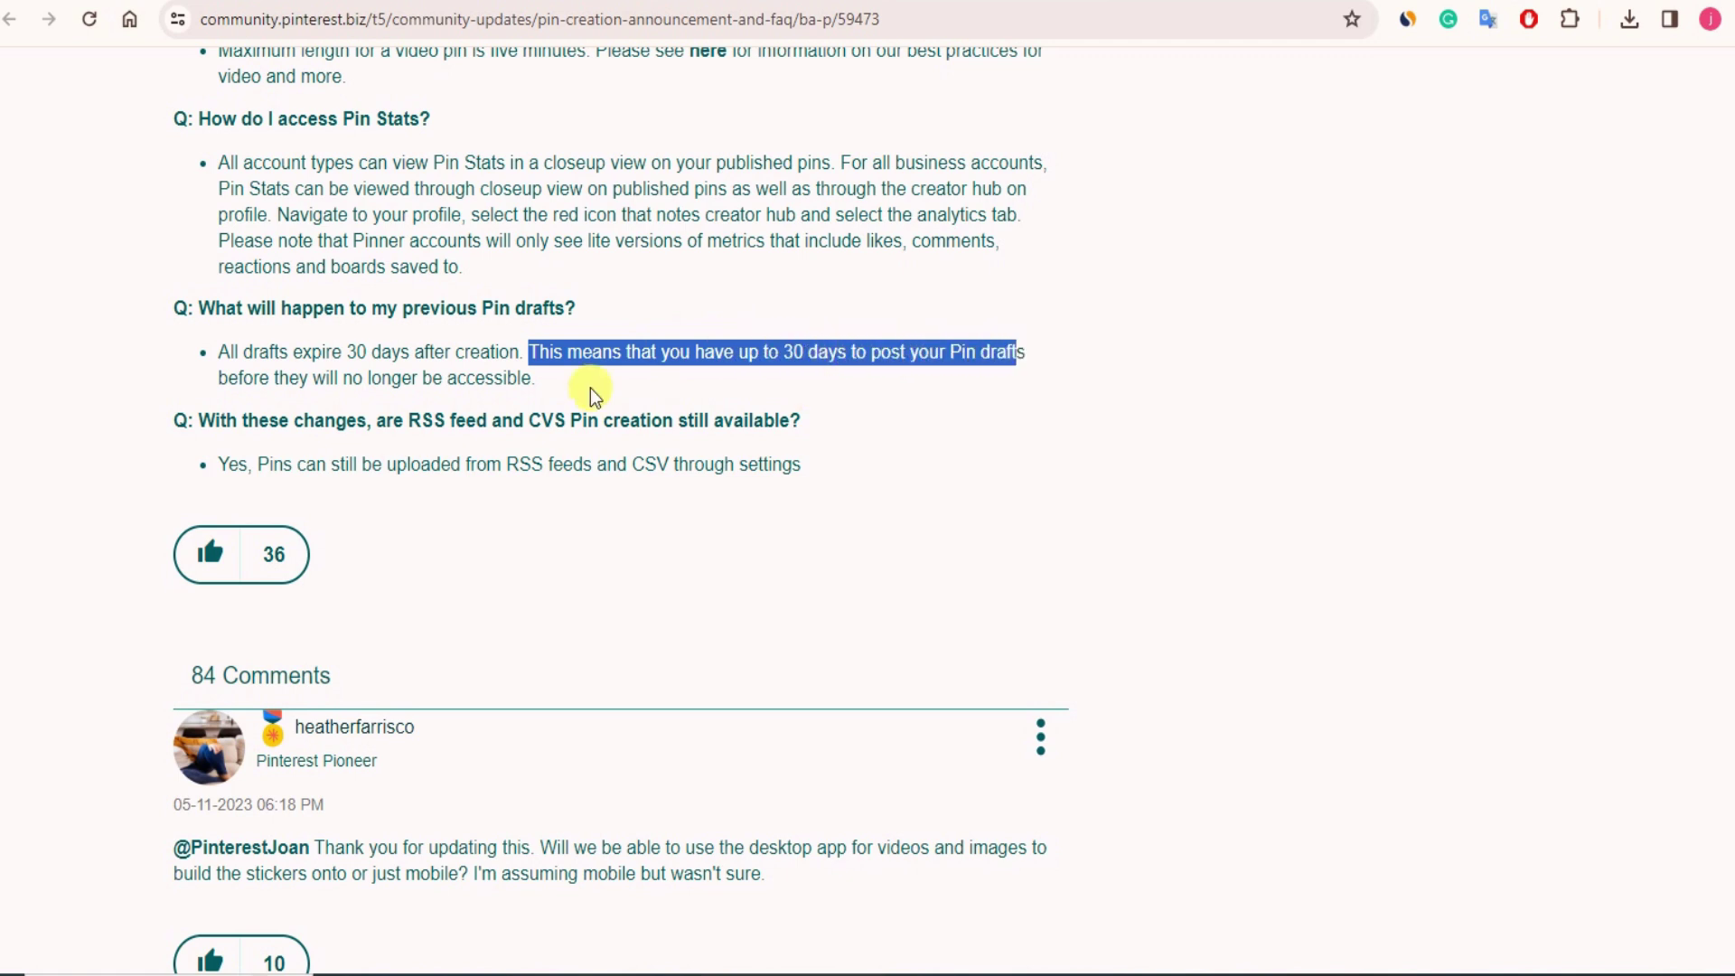
drag(539, 378, 203, 358)
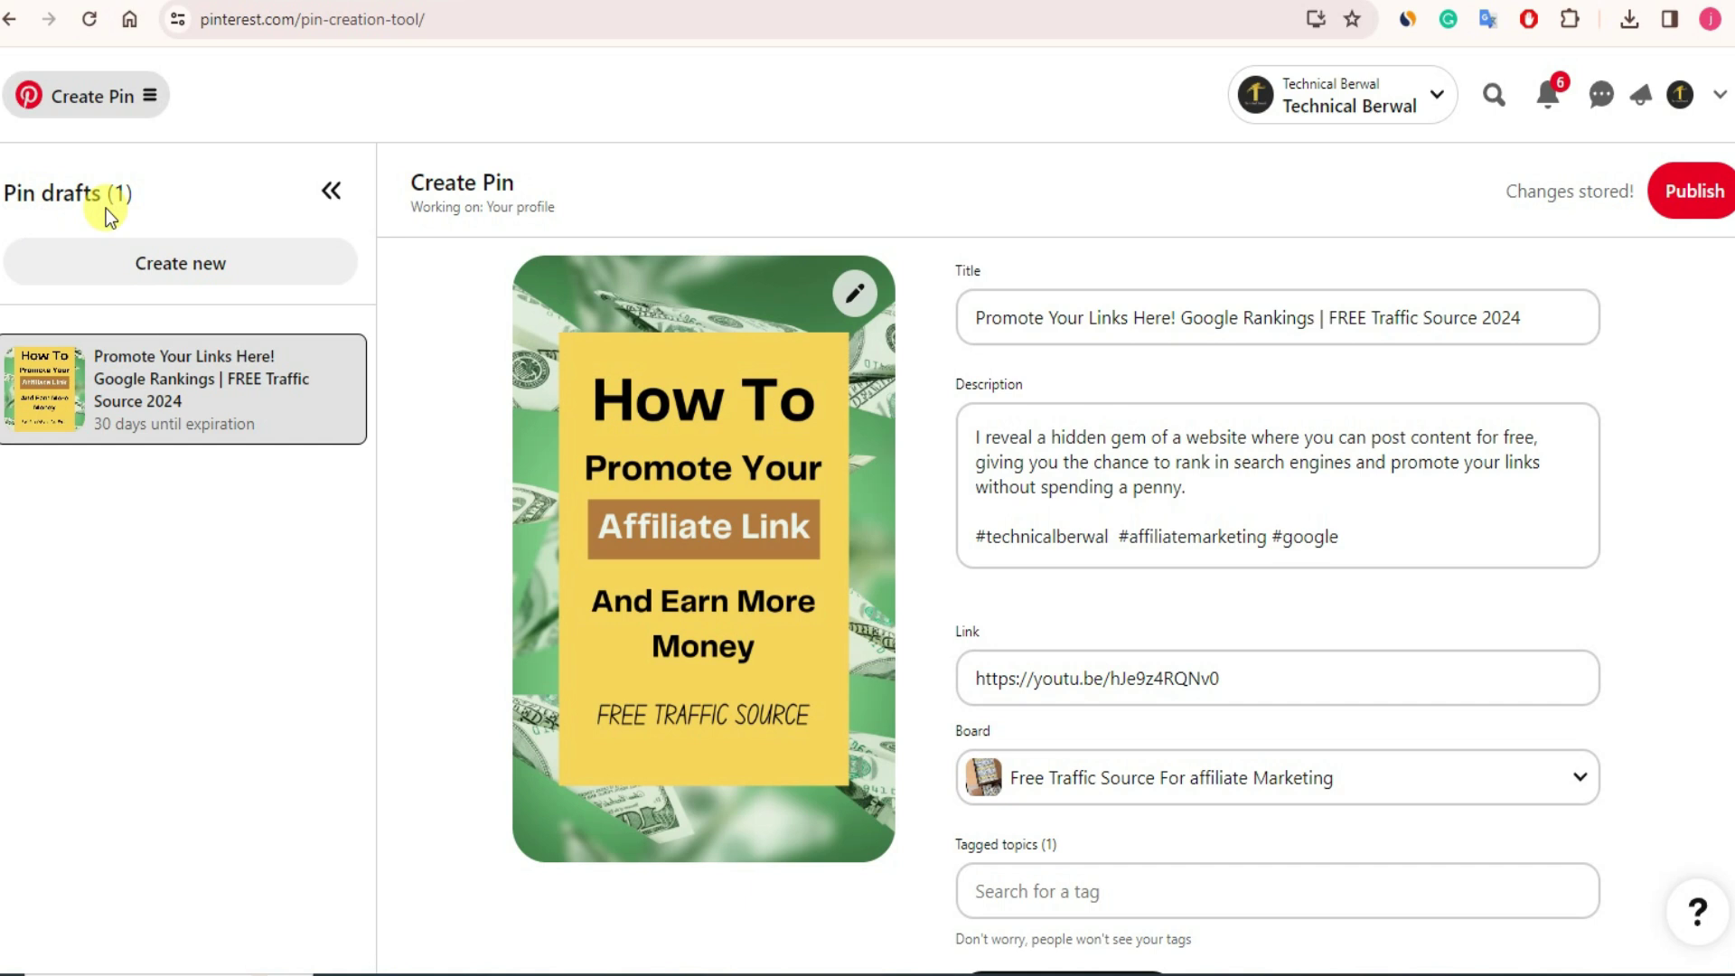
- Return to the pin creation page and publish the finished organic pin
click(1699, 195)
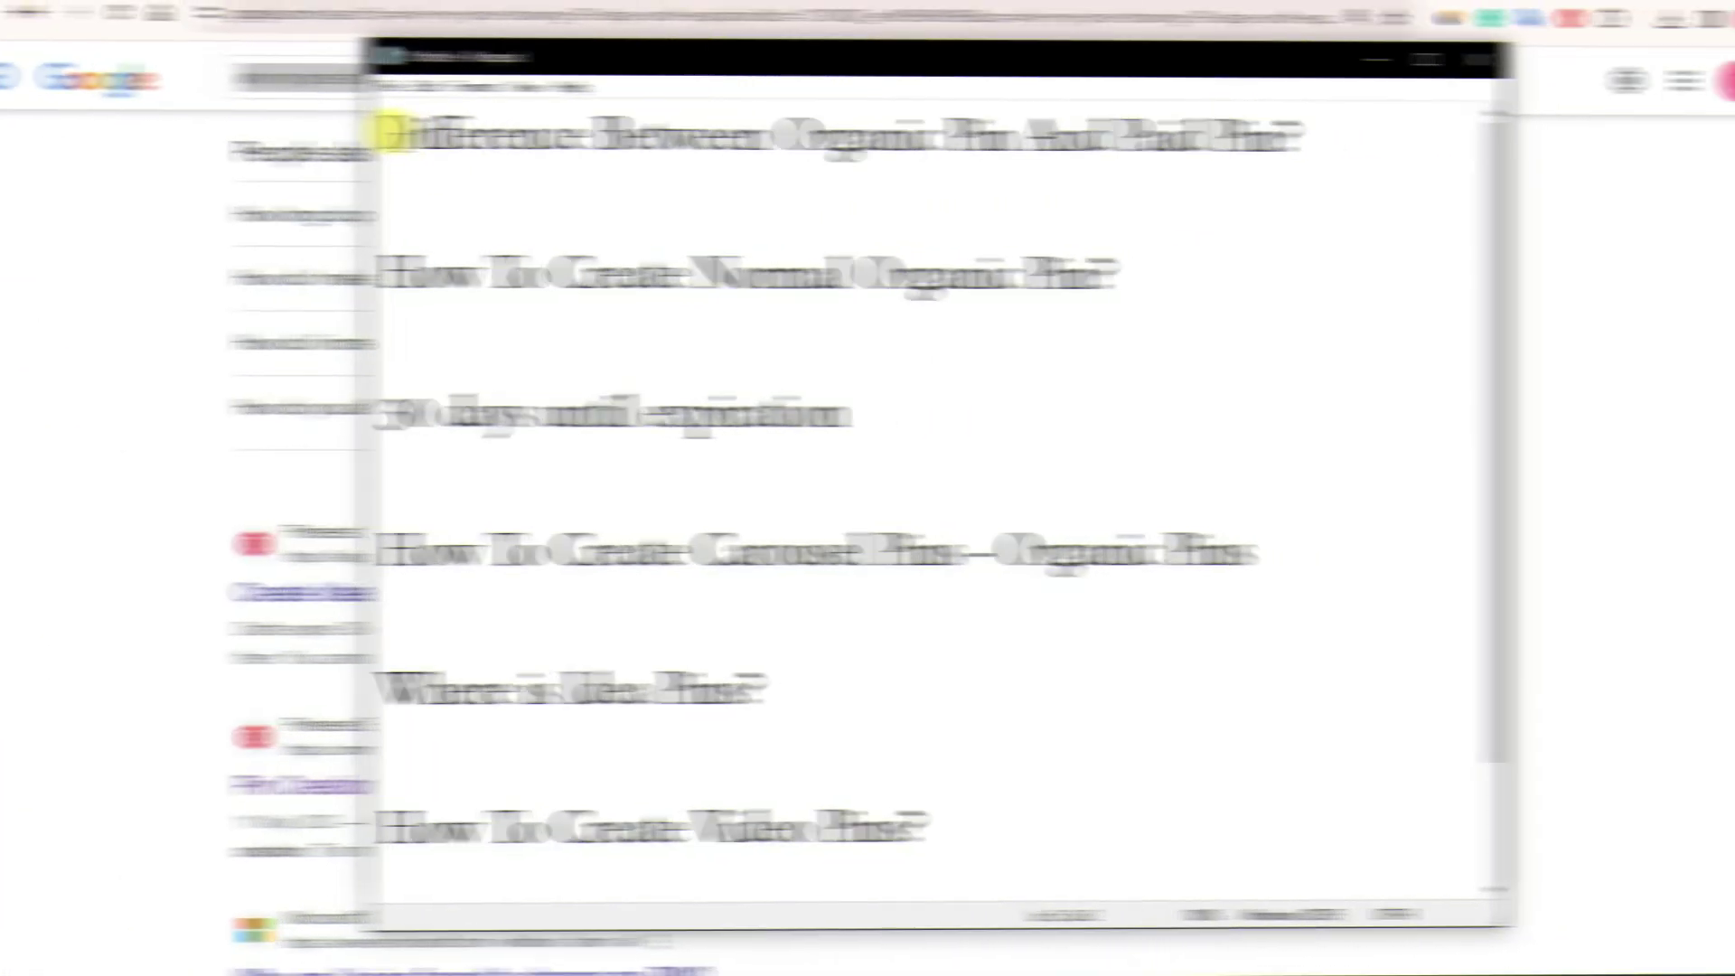
- Highlight the notes headings on the difference between organic and paid pins and on creating a normal organic pin
drag(384, 136, 1256, 136)
drag(1096, 256, 343, 274)
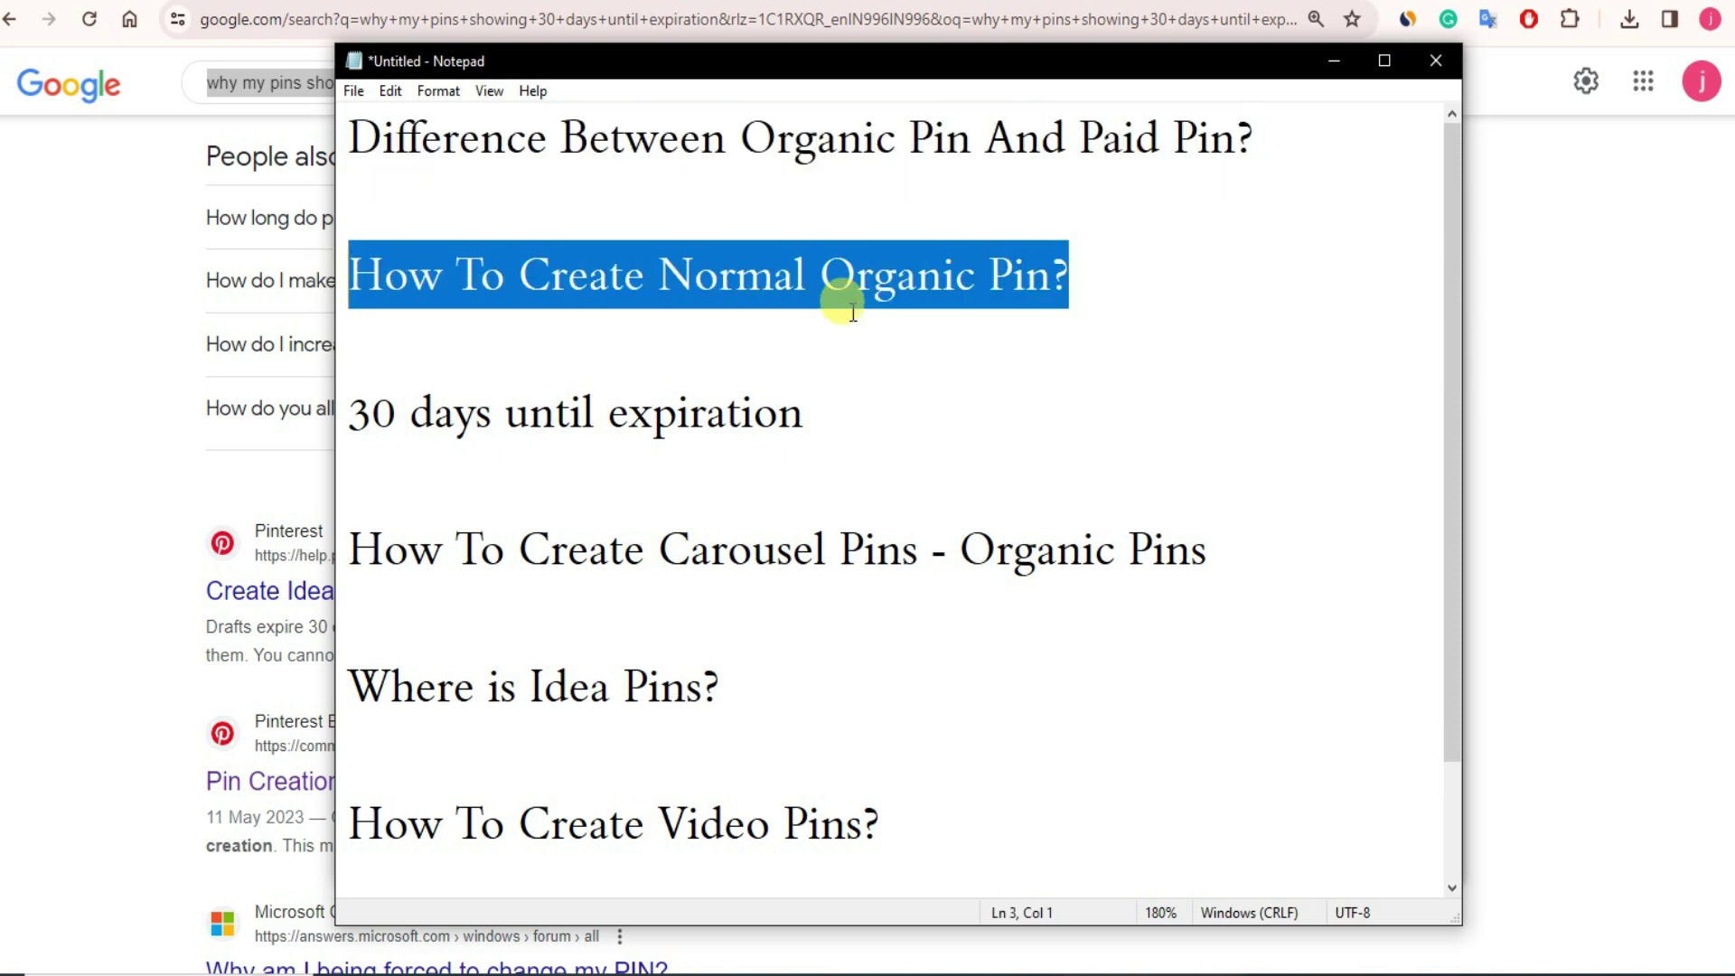
click(837, 398)
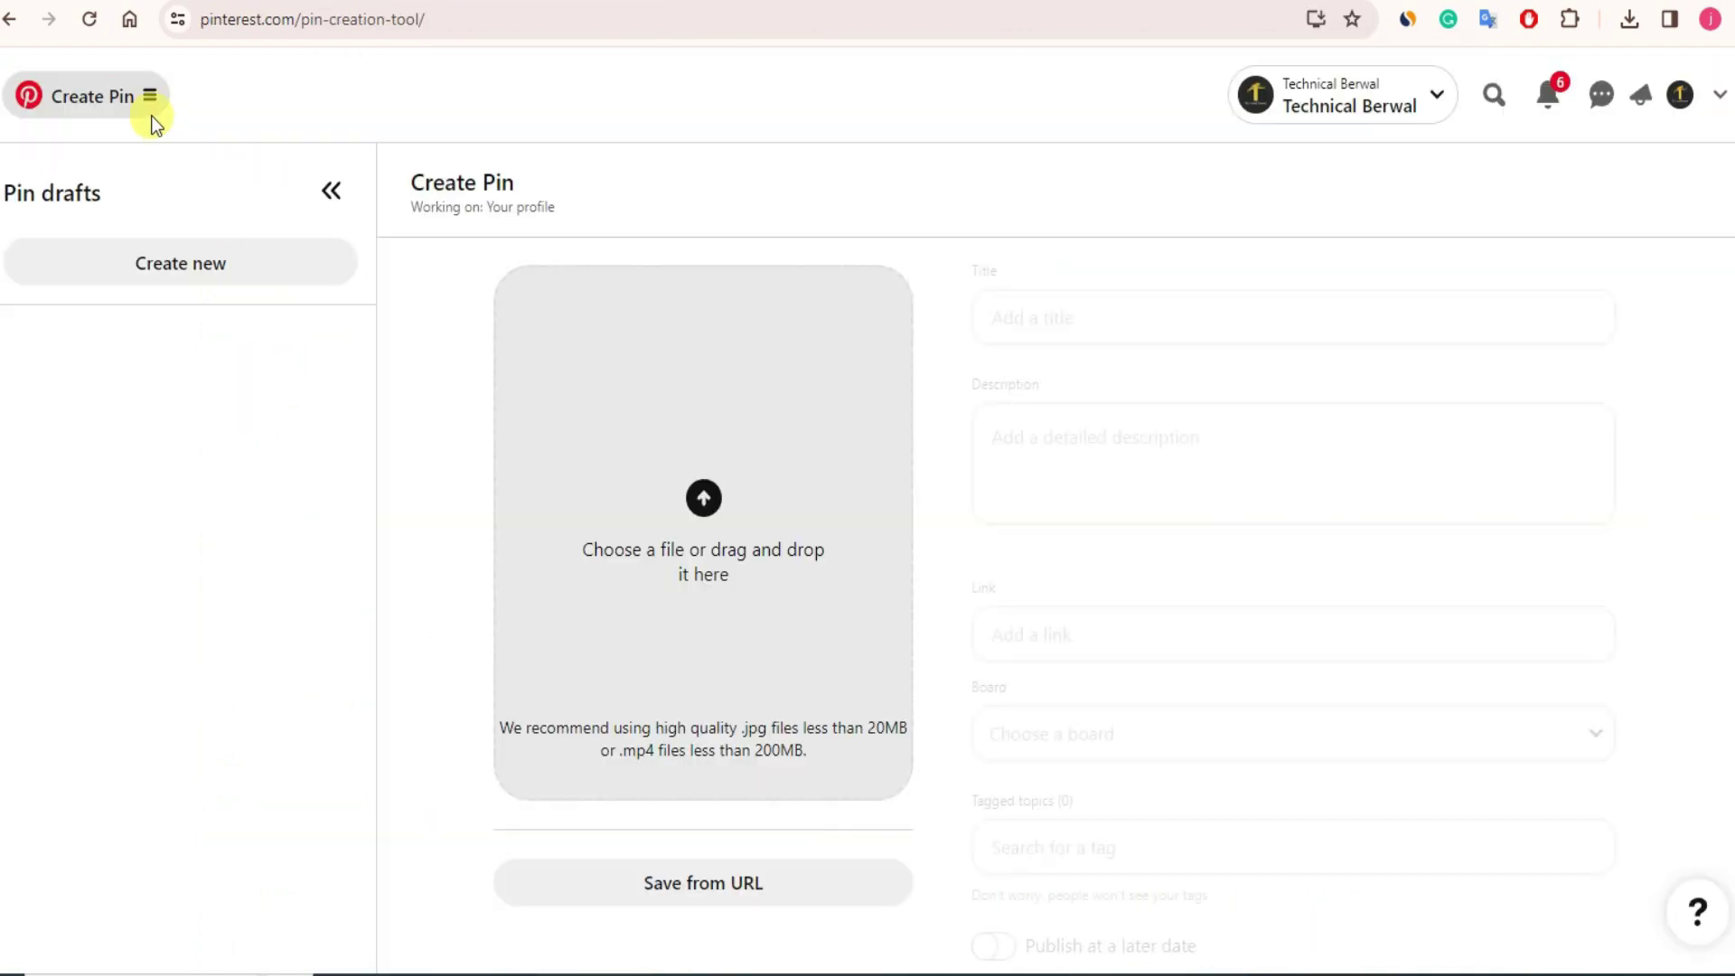
- Start a new organic pin and check the remaining topics in the Notepad notes
click(31, 91)
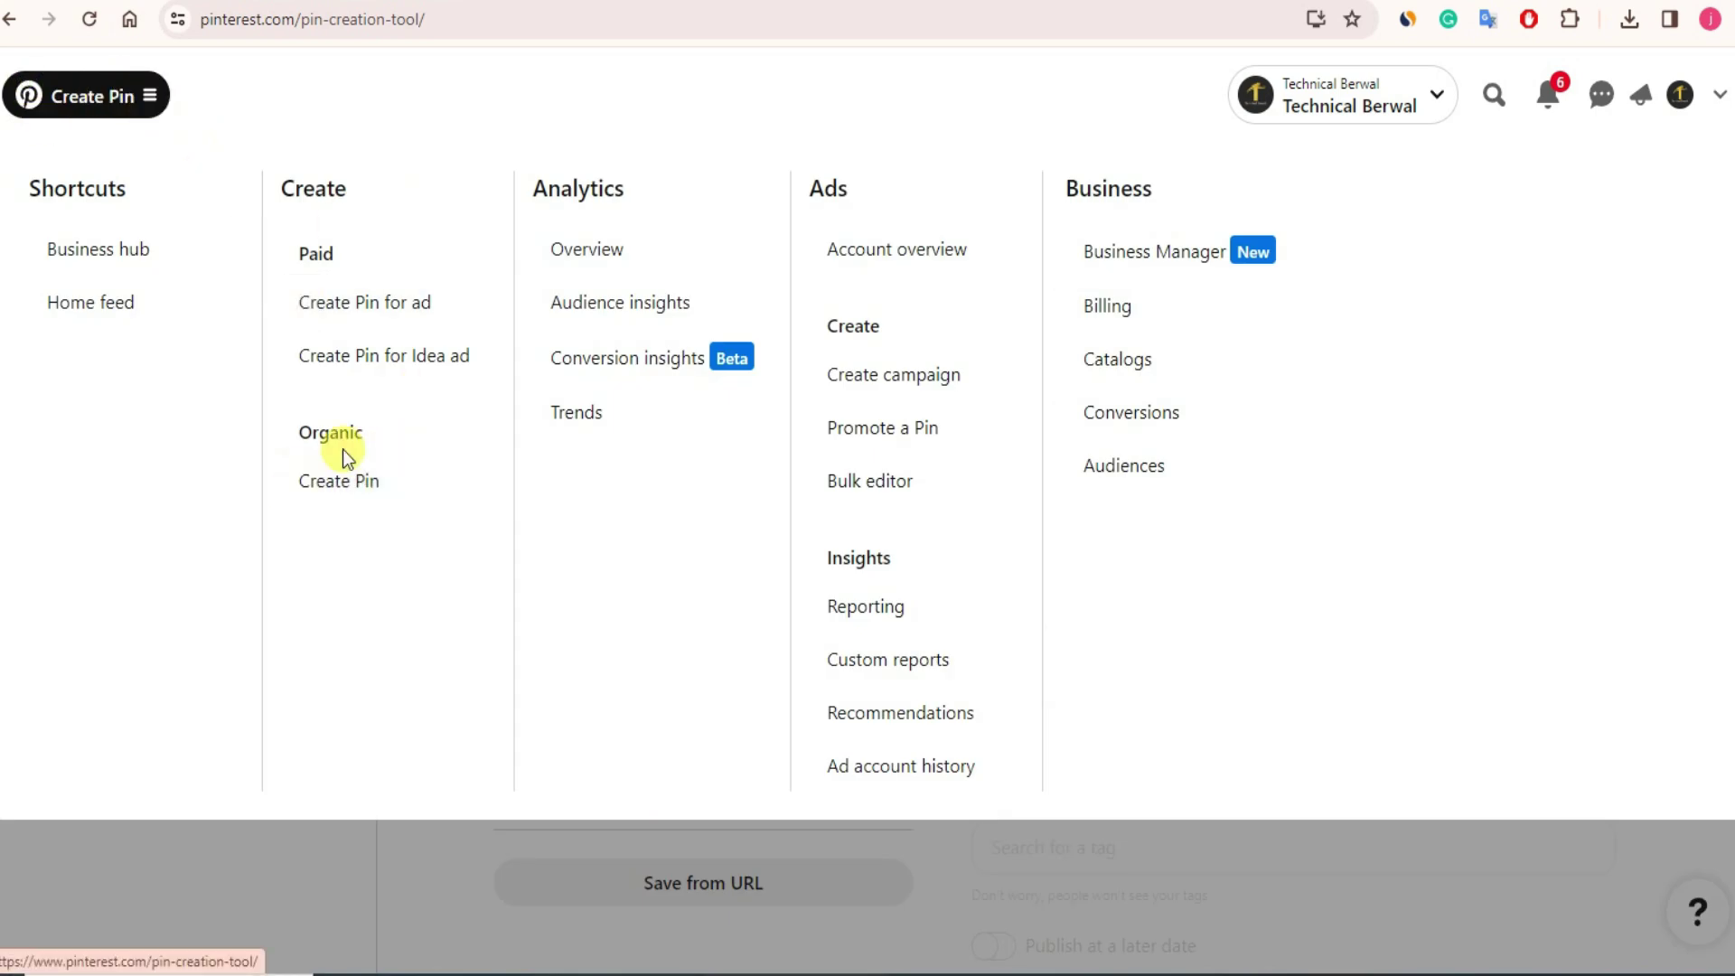
click(343, 481)
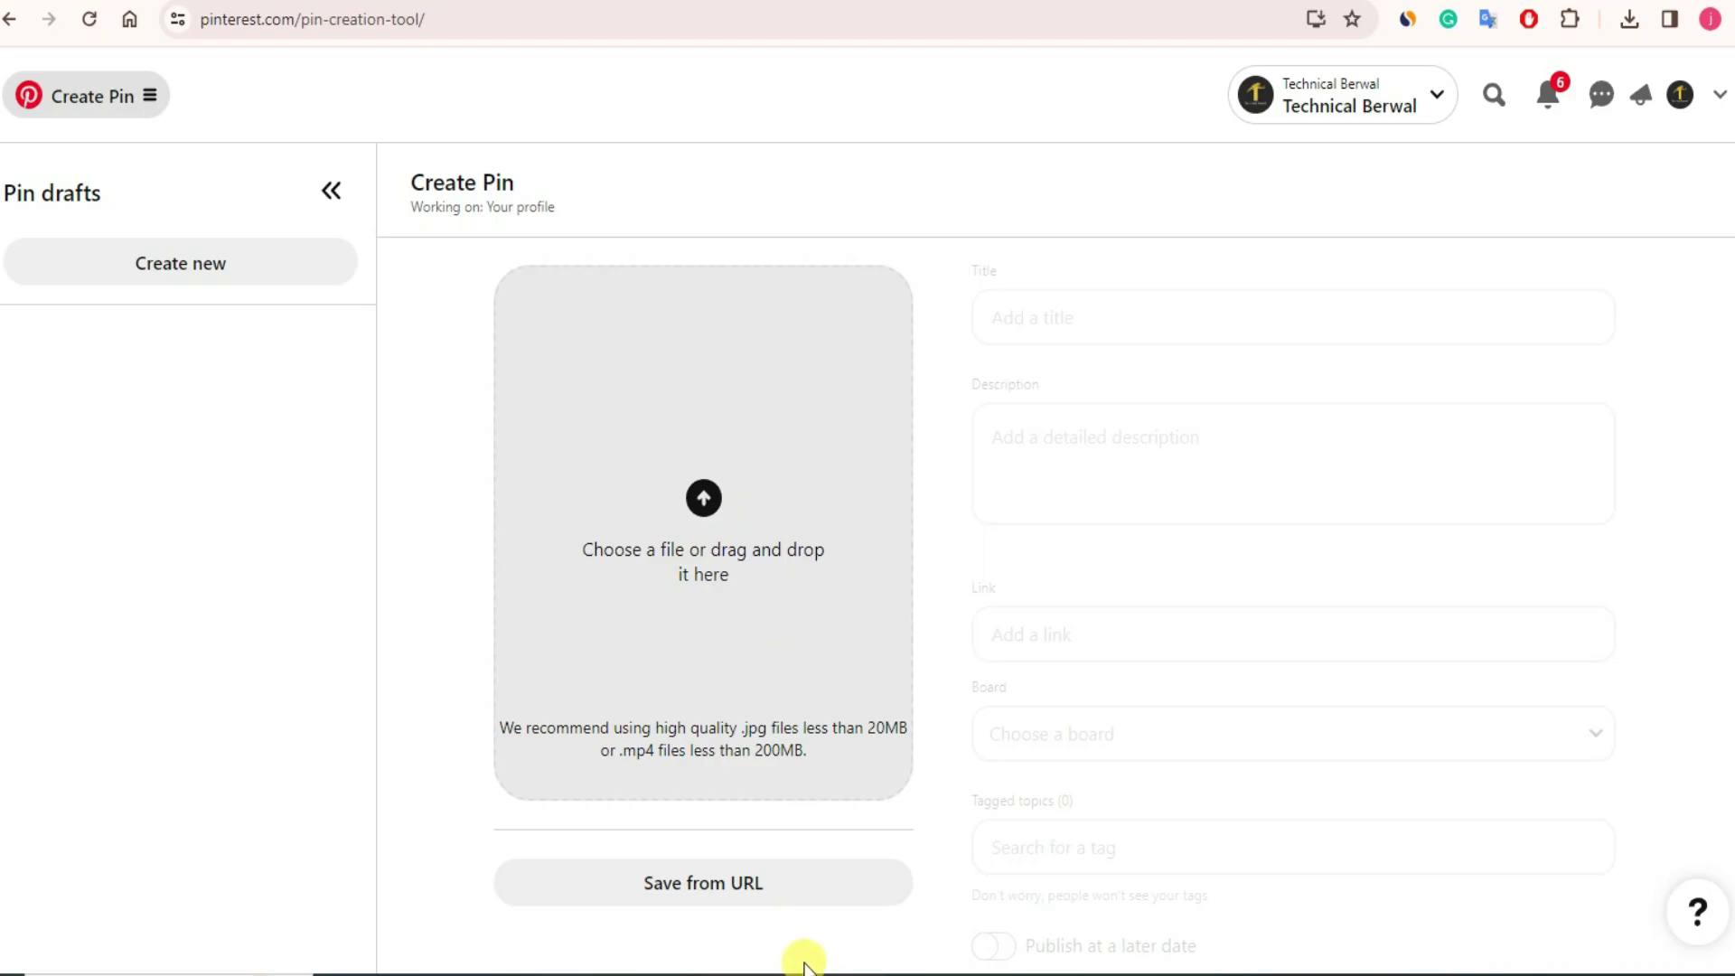
click(1139, 972)
scroll(443, 674, down, 1)
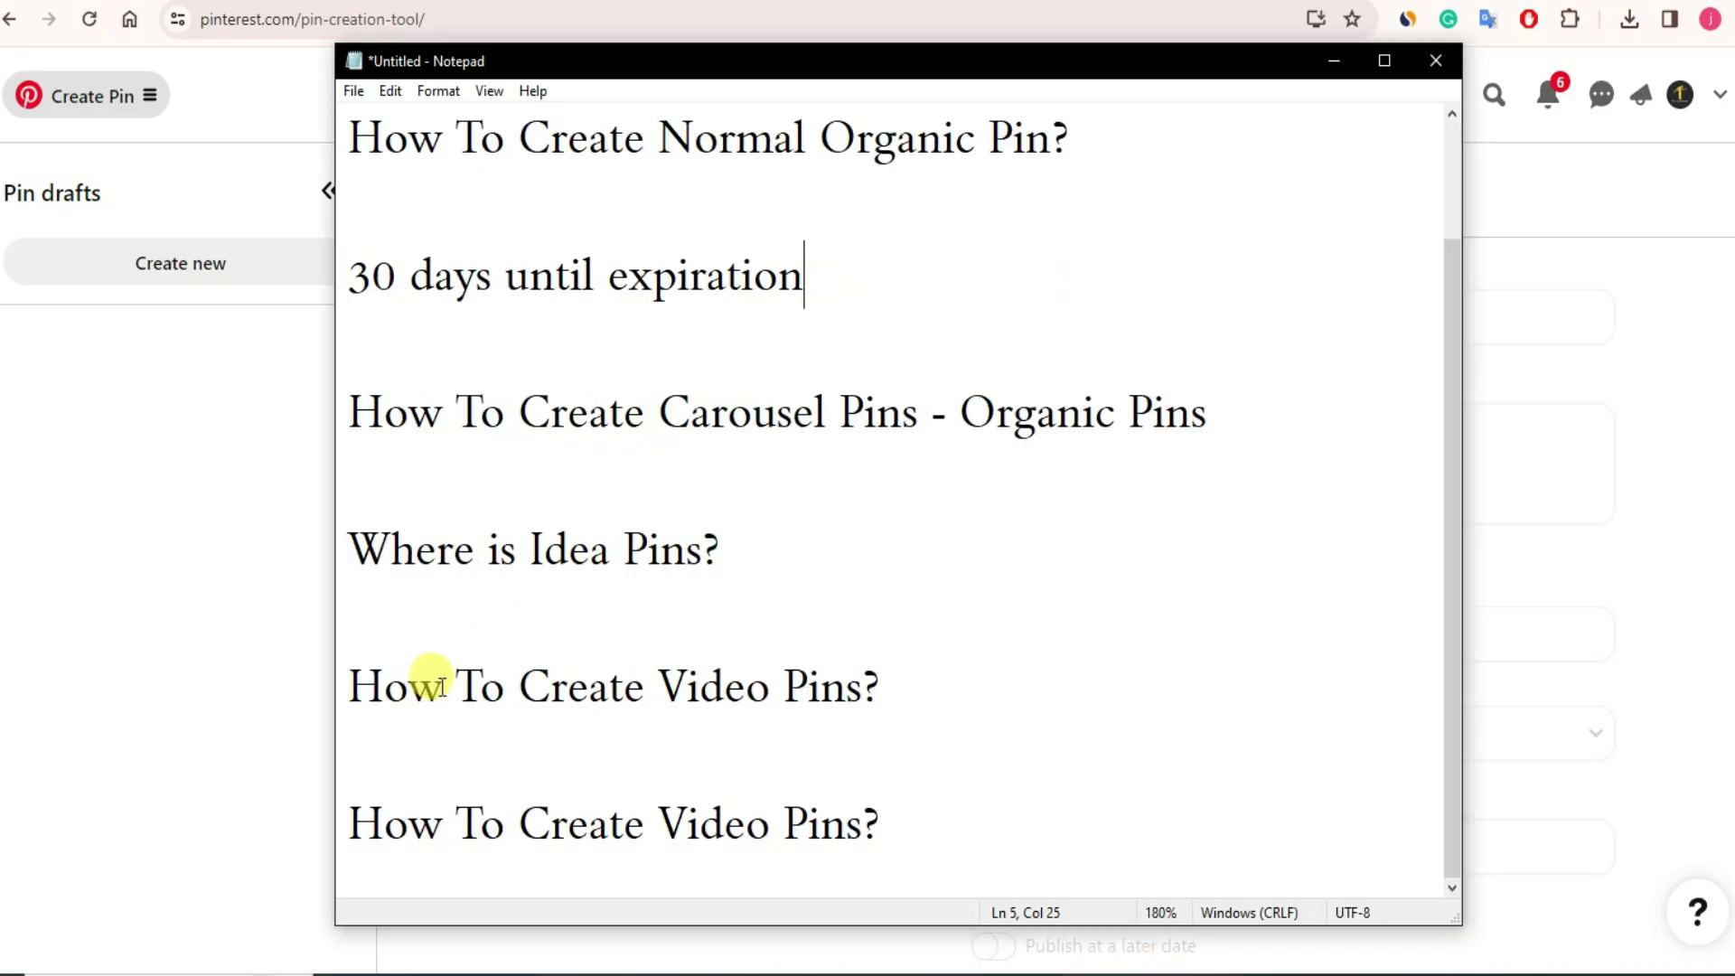
click(1336, 60)
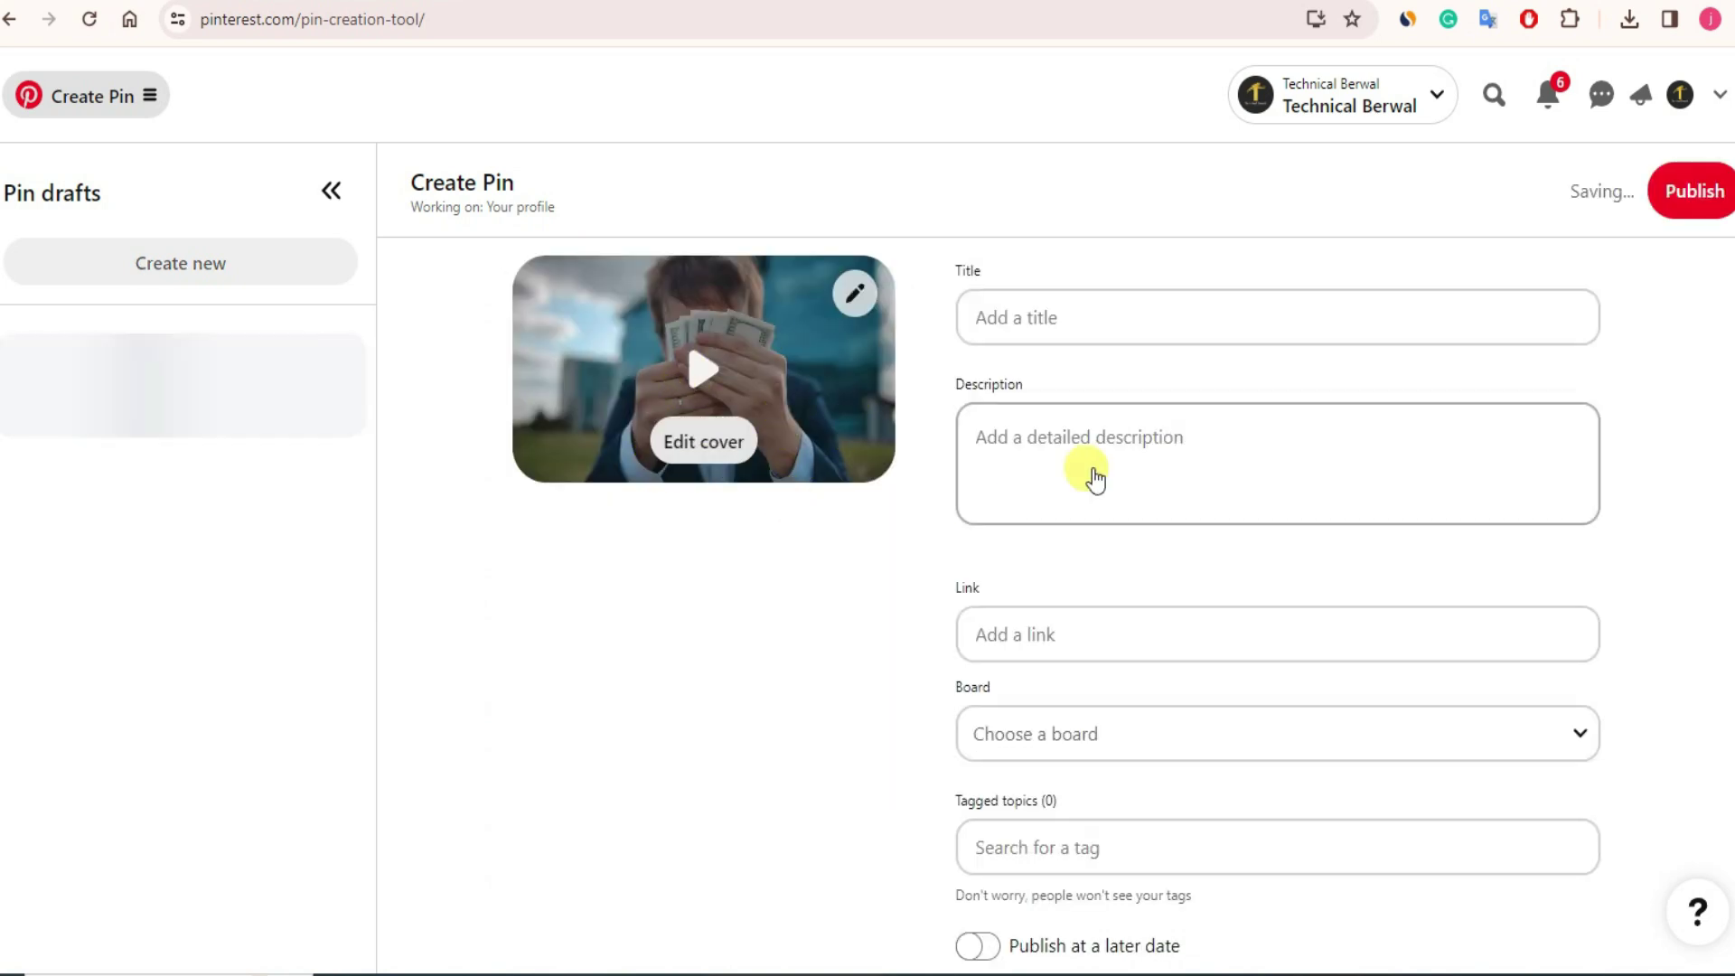
- Examine the video pin's title, description, link, board and tagged topics fields along with its draft entry
scroll(1046, 473, down, 1)
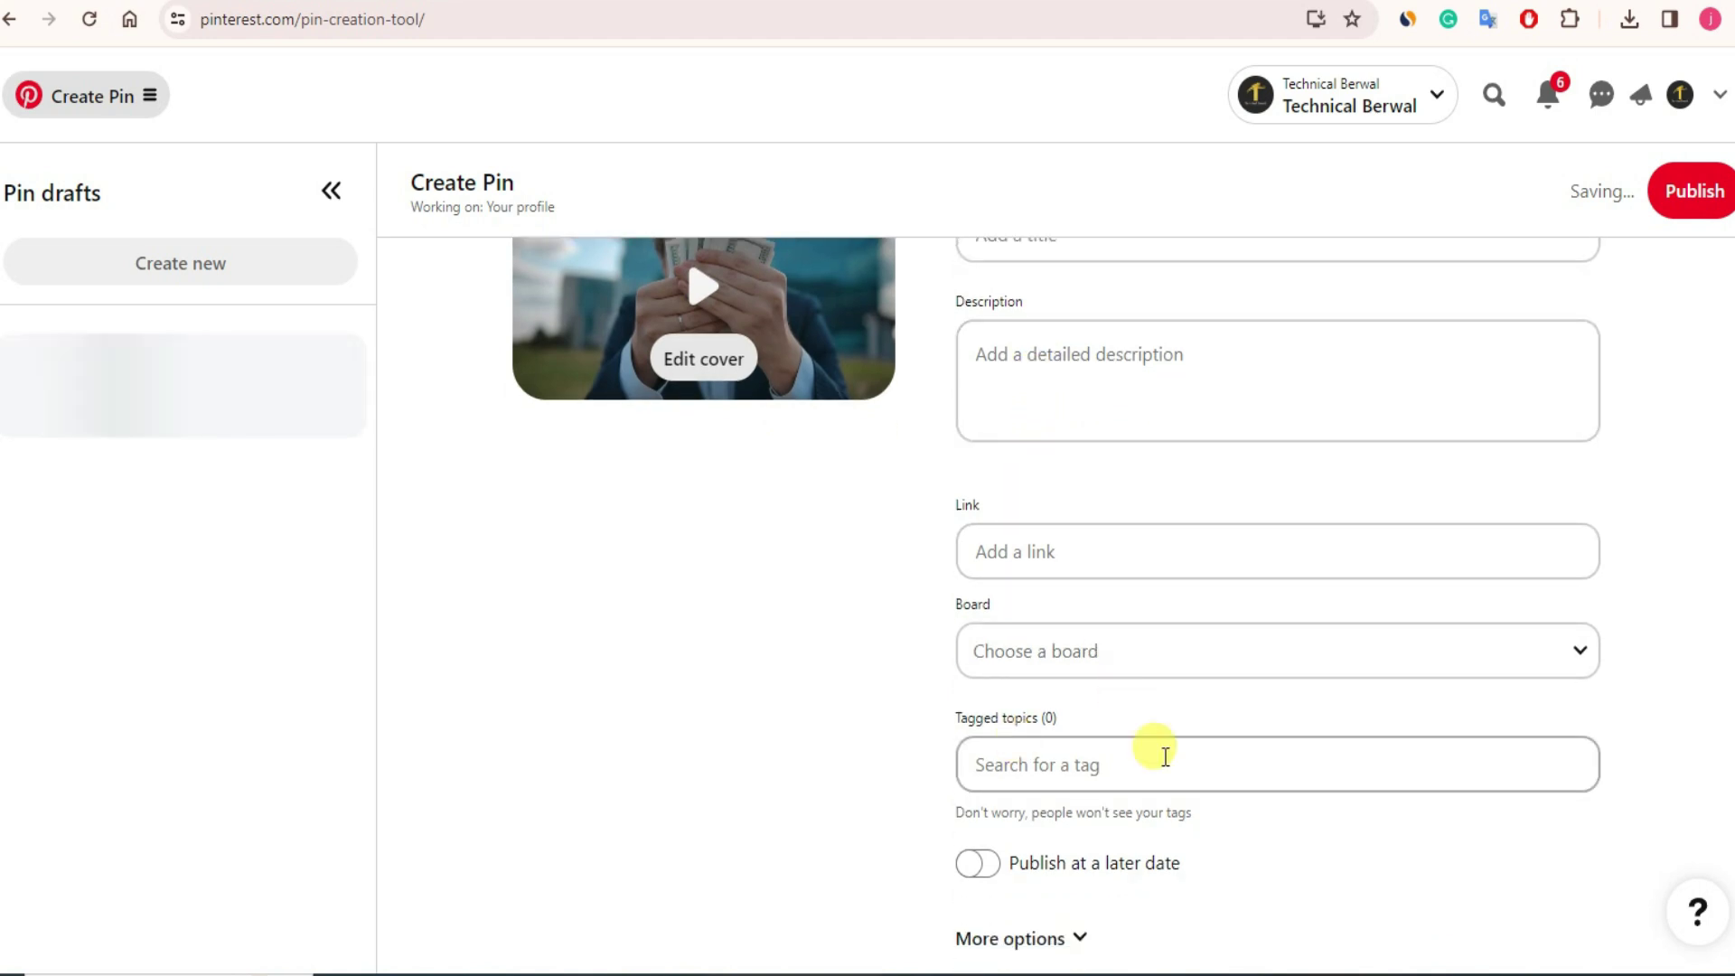
scroll(1154, 748, up, 1)
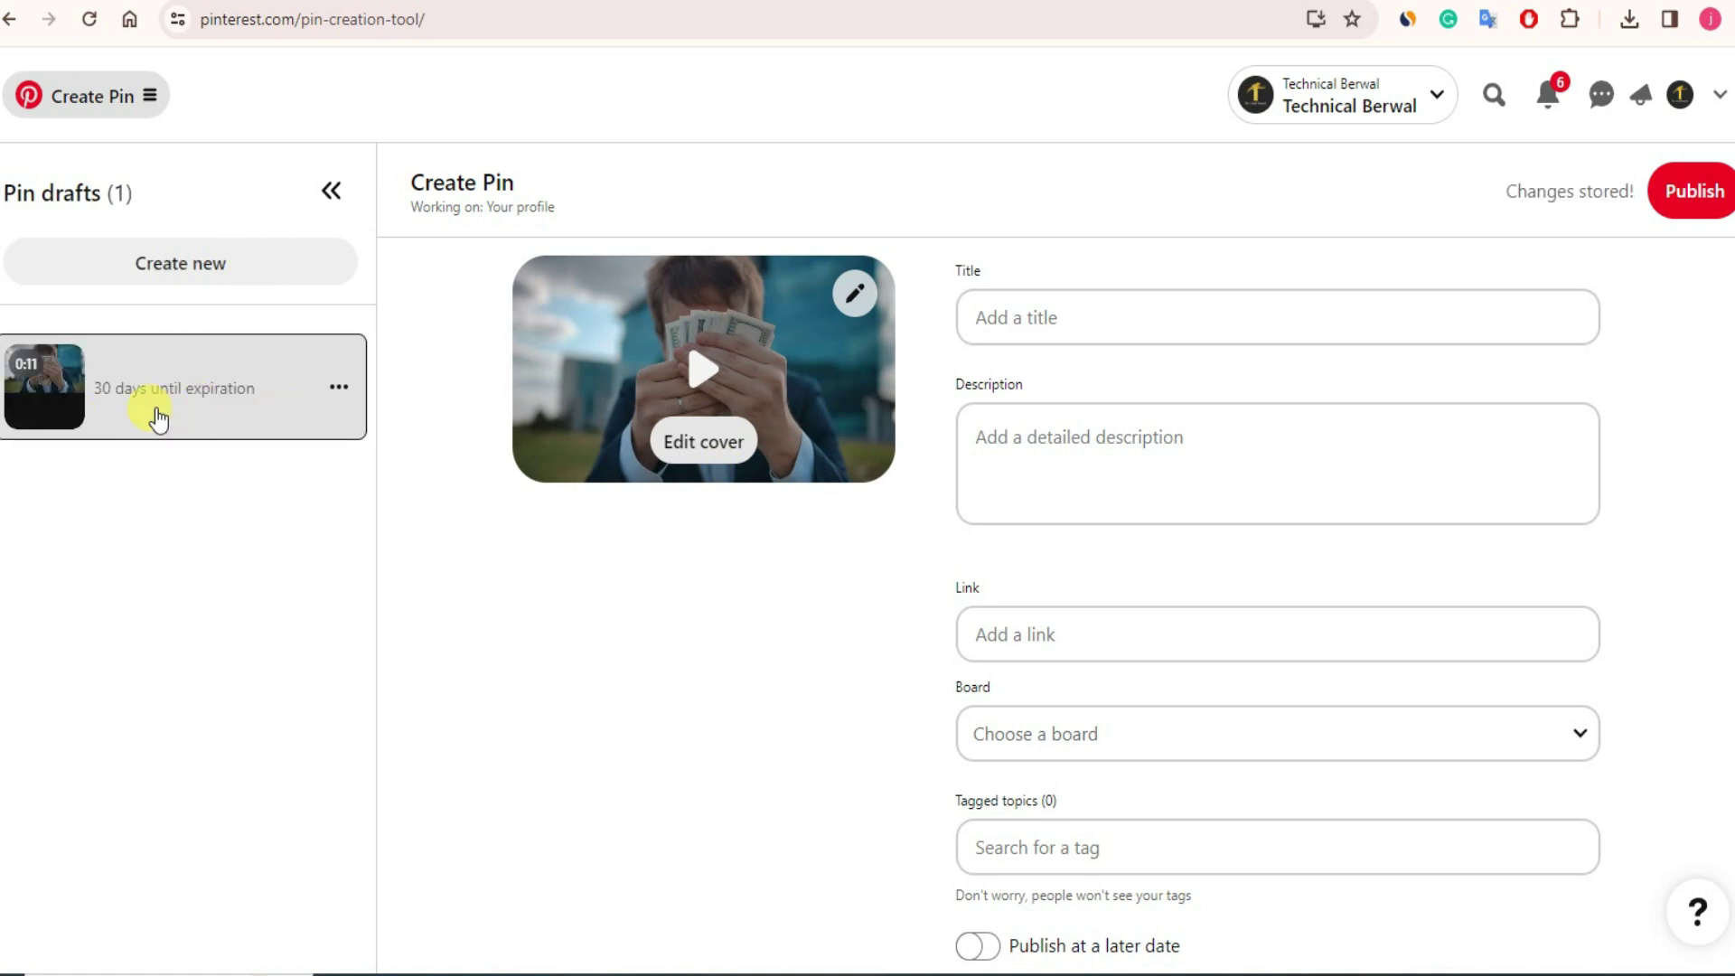
scroll(918, 546, down, 1)
scroll(721, 488, up, 1)
scroll(794, 608, down, 1)
scroll(793, 604, up, 1)
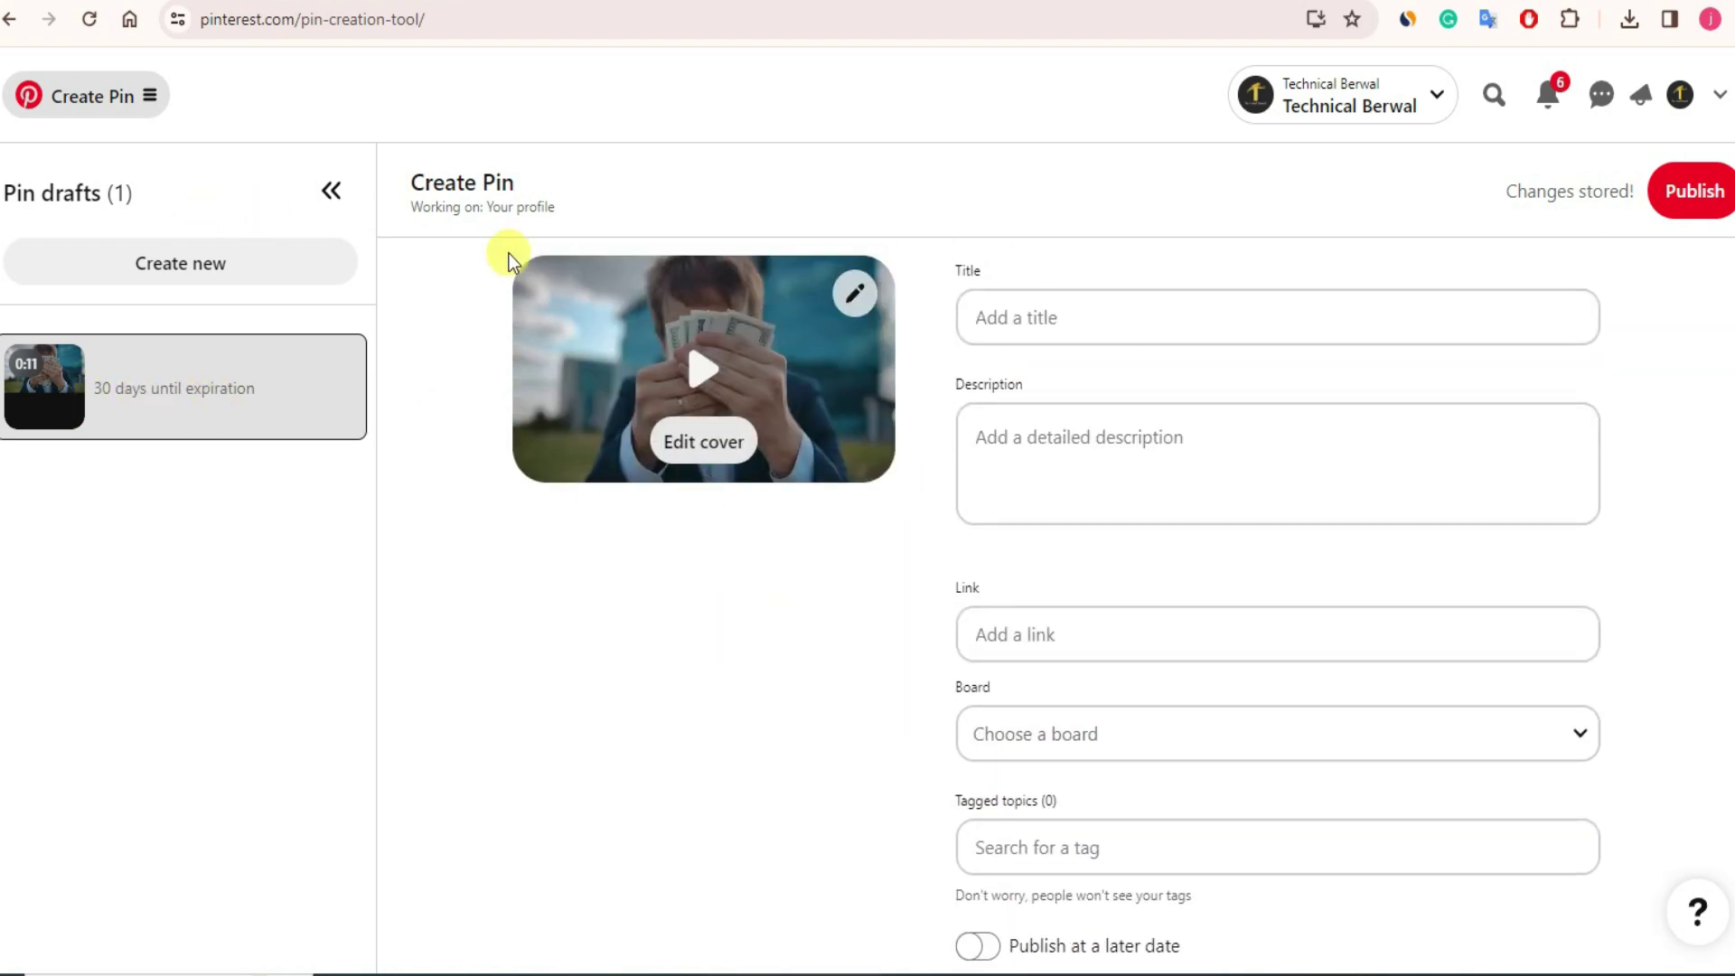
- Delete the video pin draft
click(341, 387)
click(327, 500)
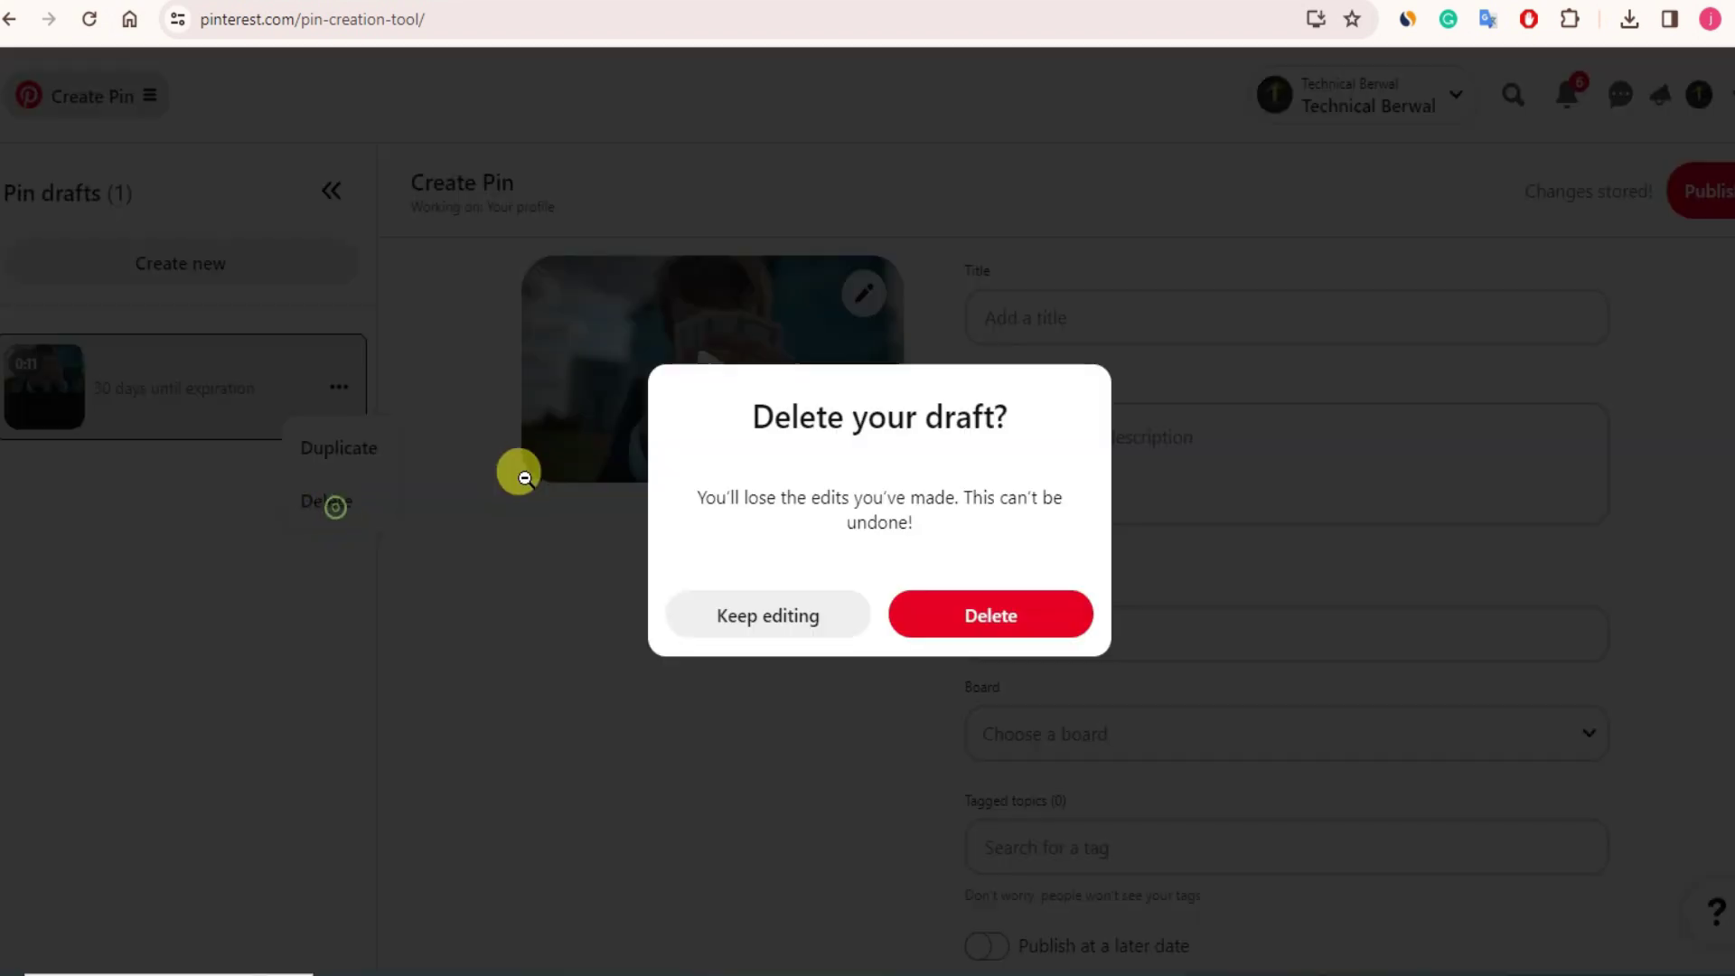
click(958, 608)
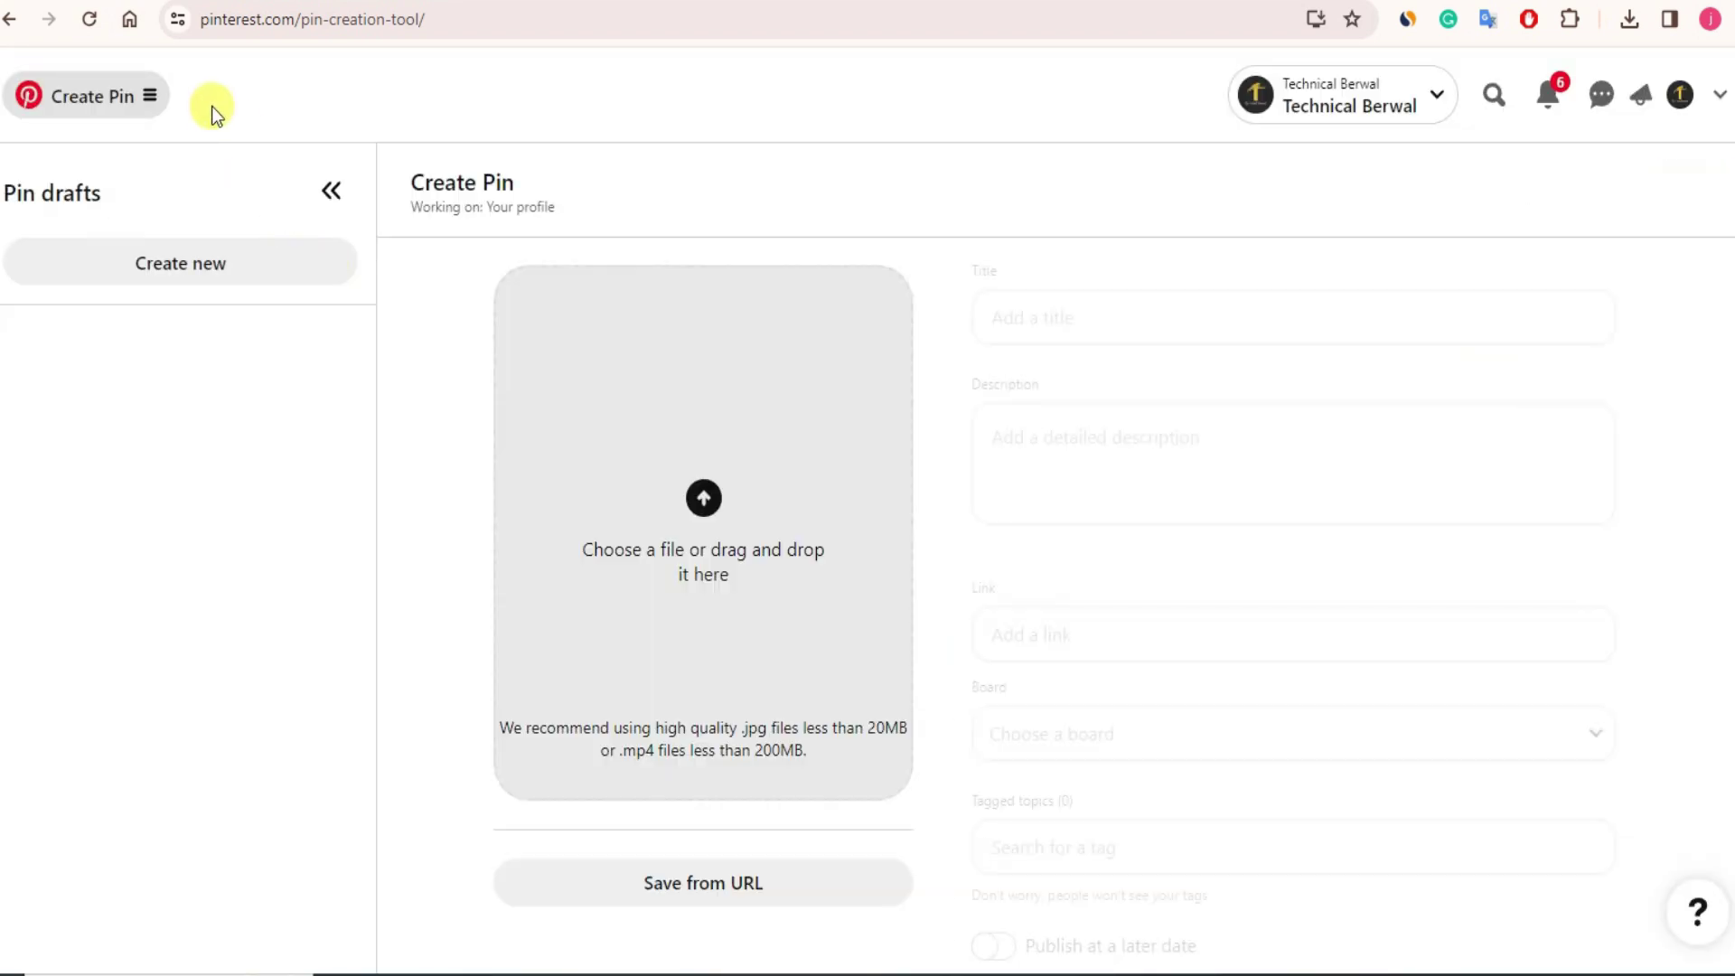
- Switch to the Notepad notes and highlight the heading "How To Create Carousel Pins - Organic Pins"
click(149, 102)
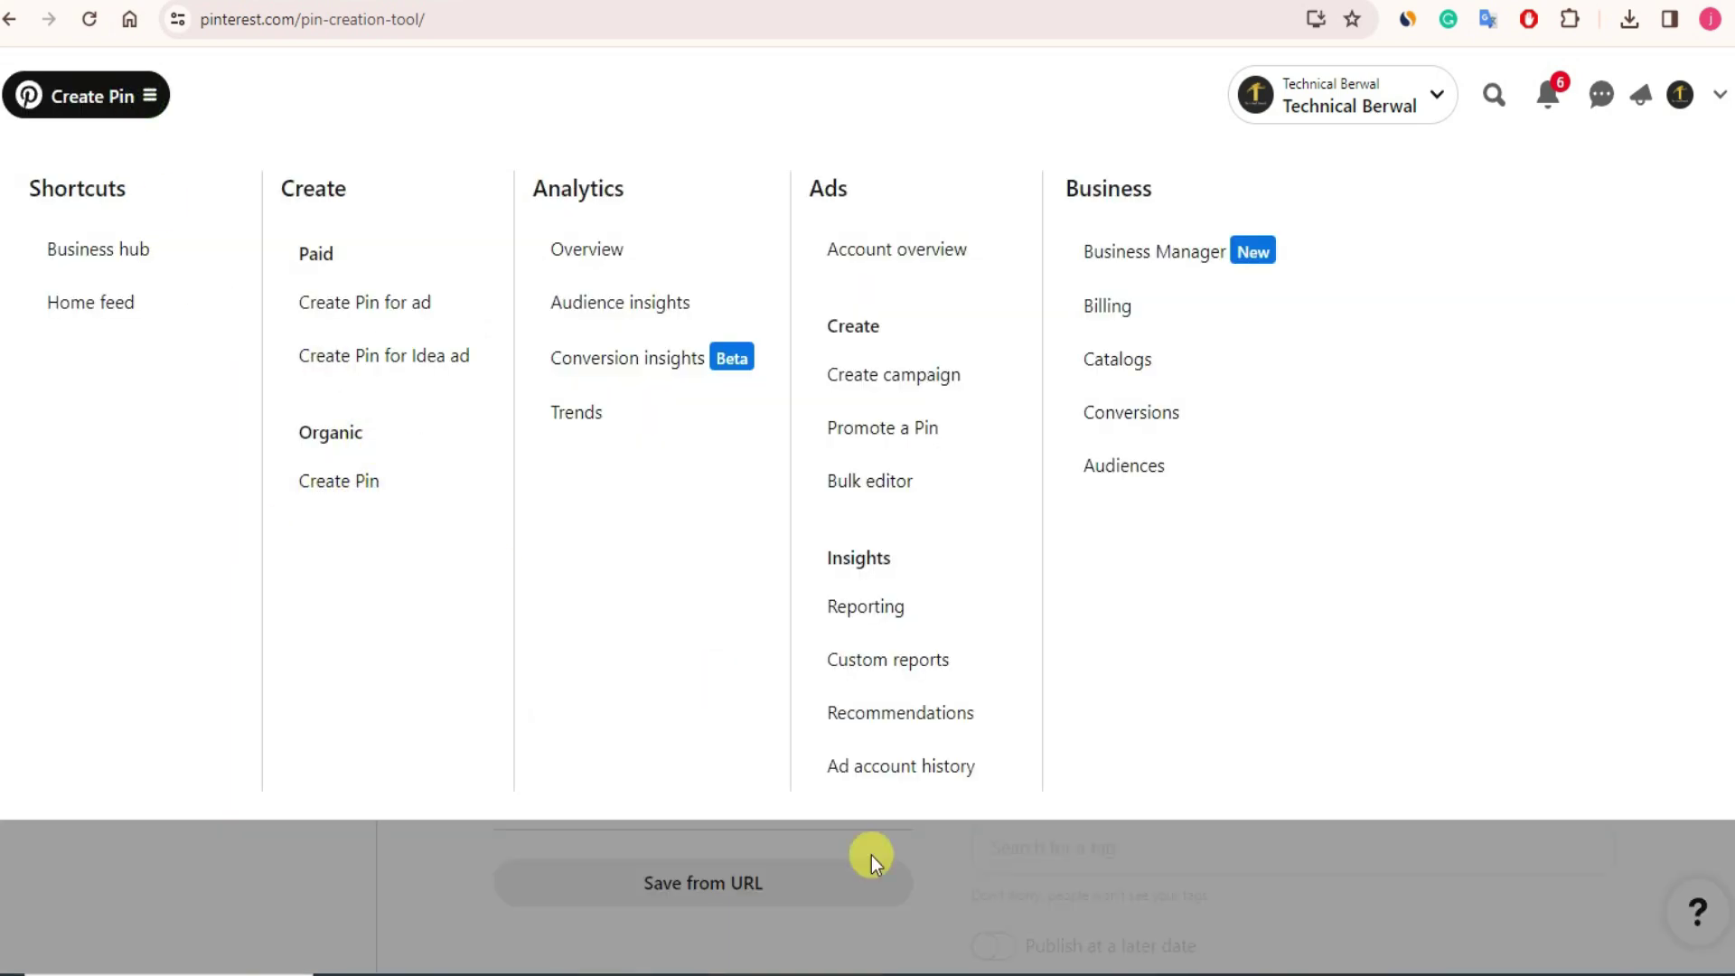
key(alt+Tab)
drag(349, 413, 904, 400)
click(904, 399)
drag(1209, 412, 450, 424)
click(590, 427)
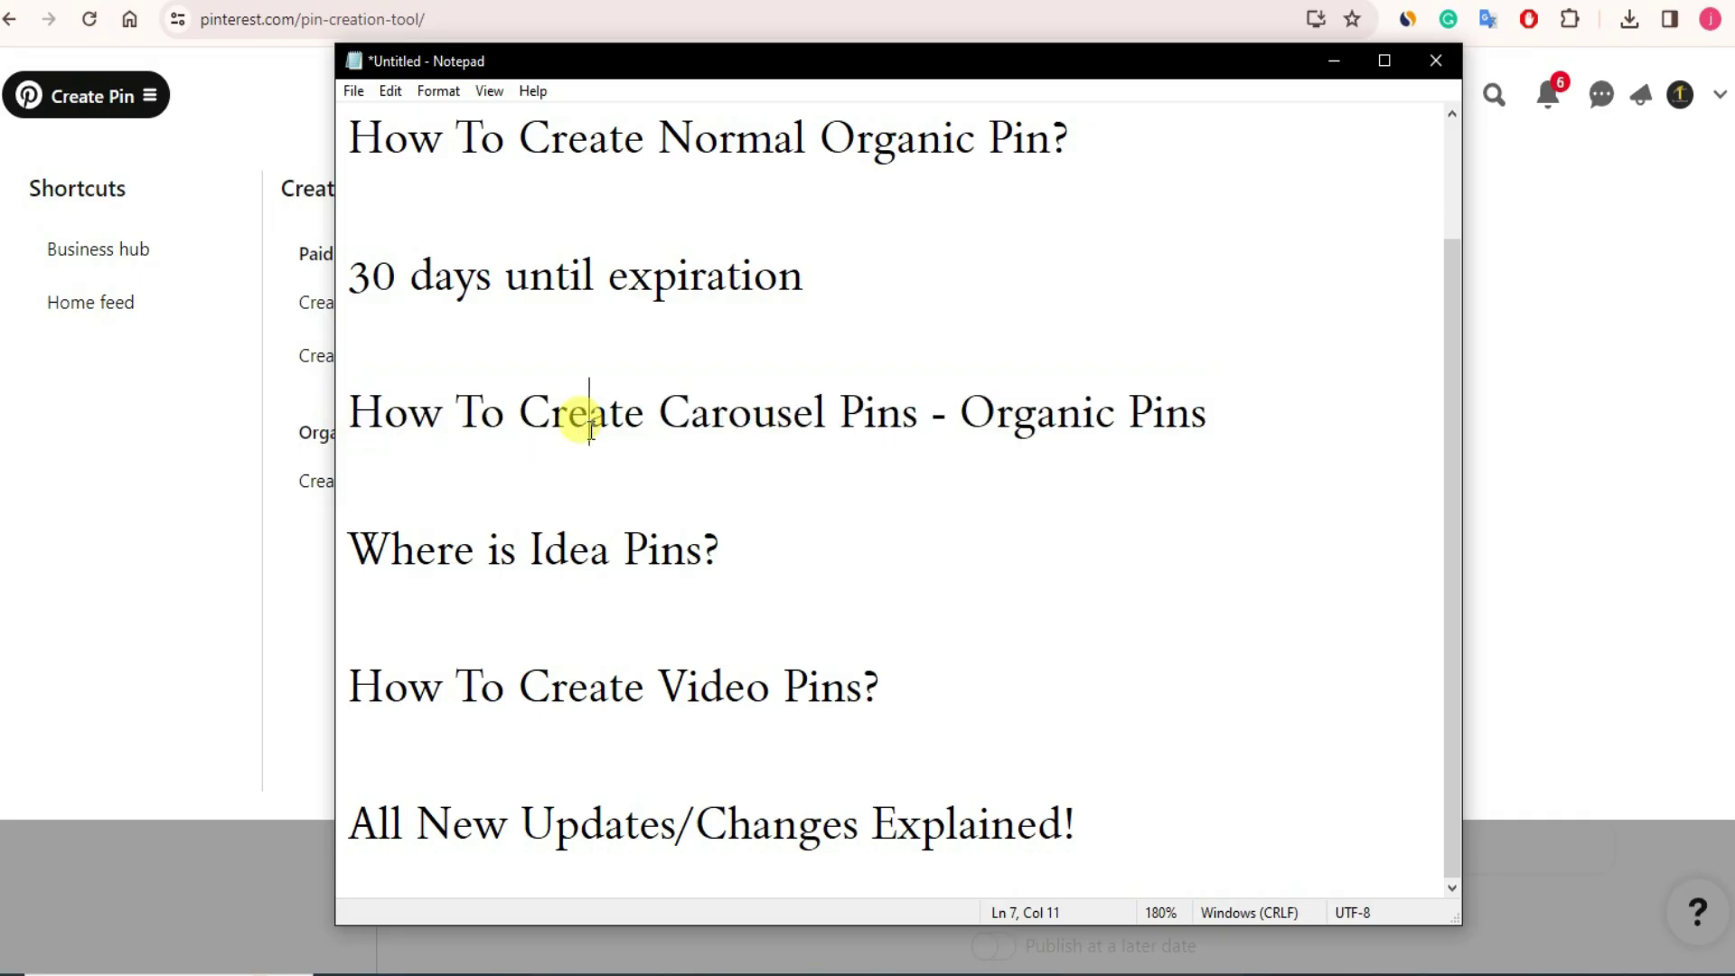
drag(343, 403, 1217, 410)
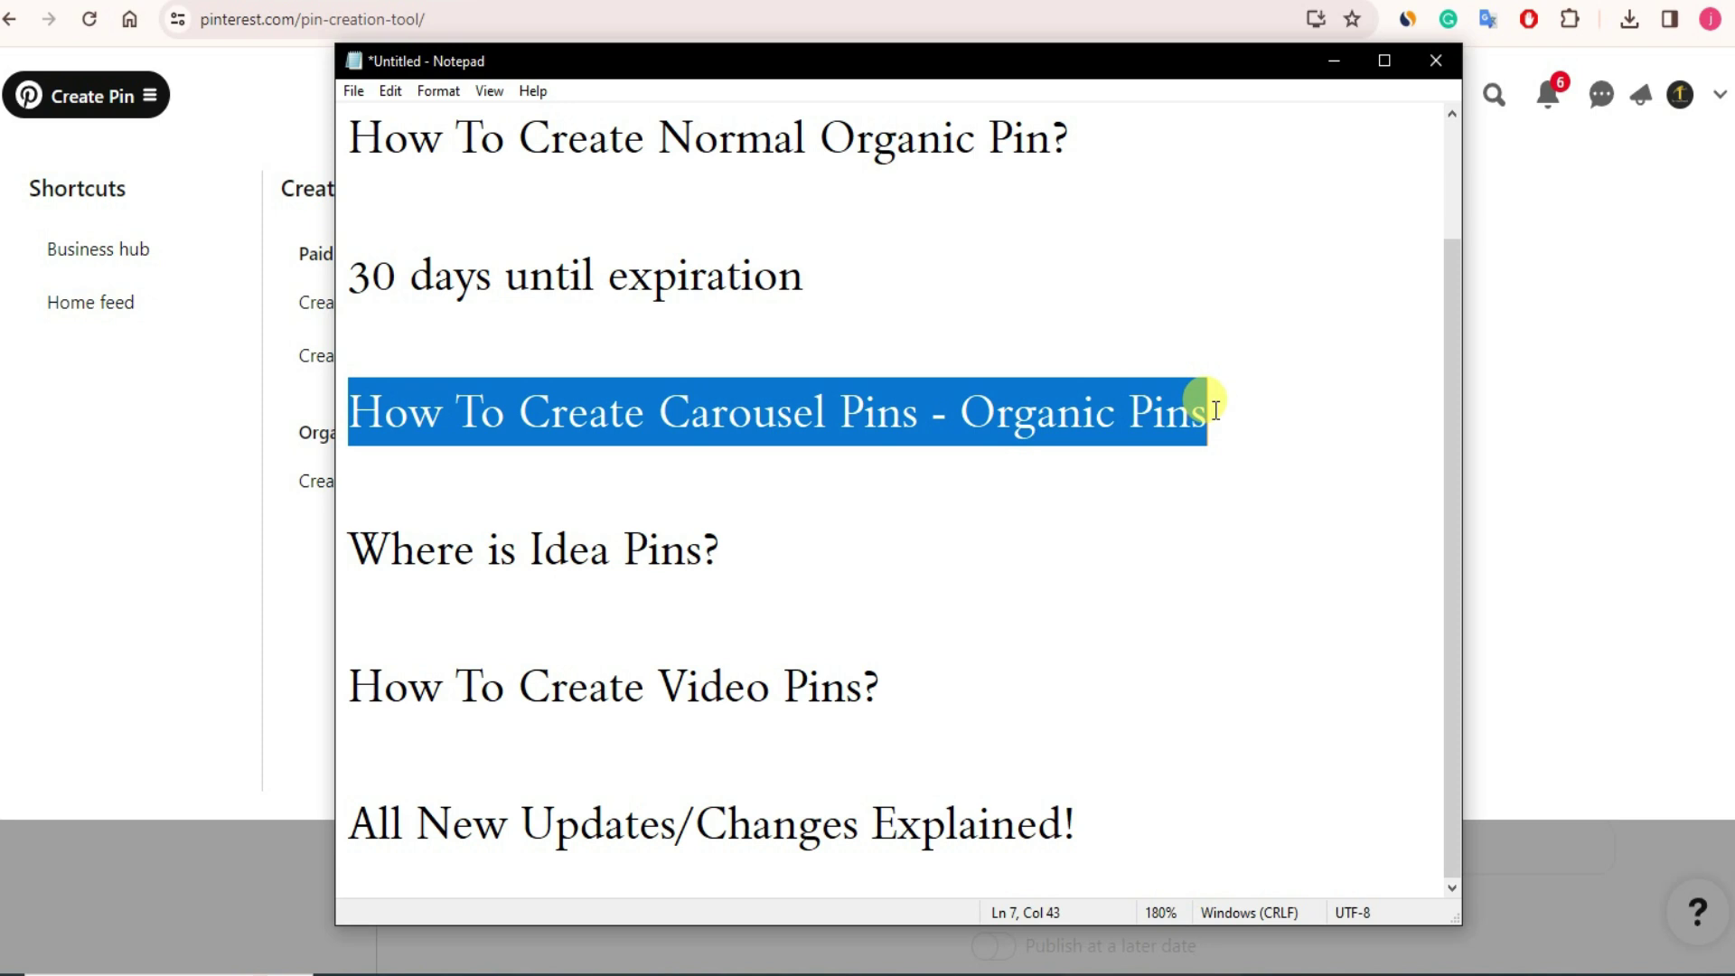
click(1334, 61)
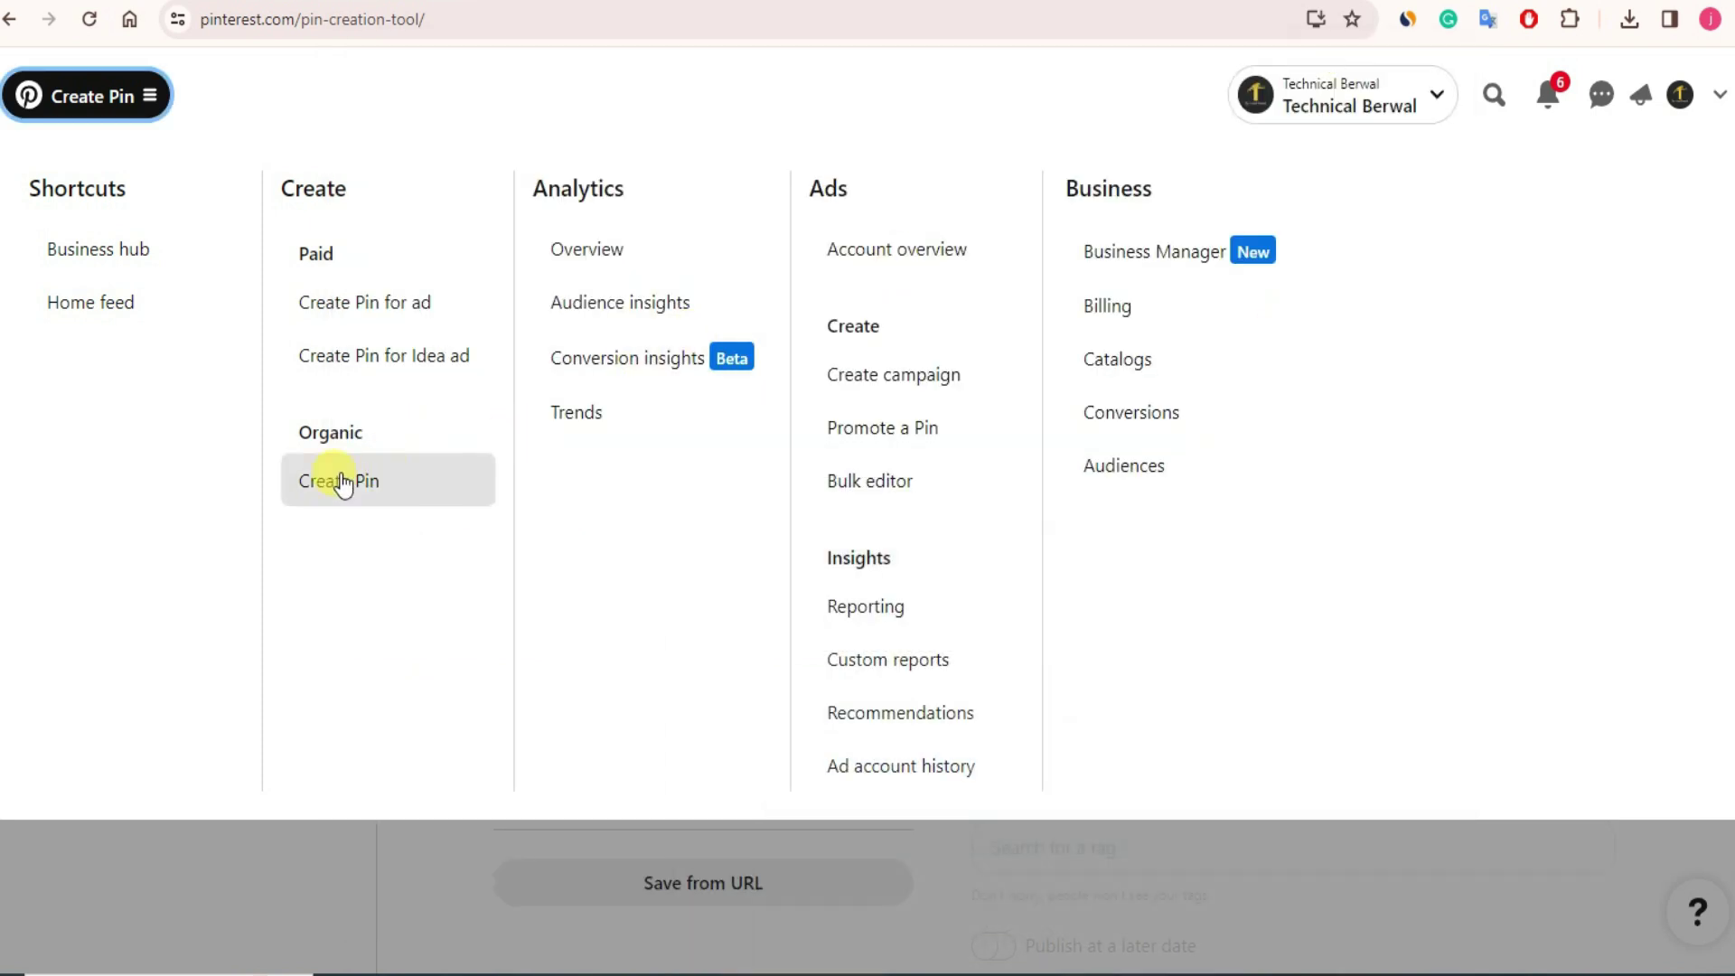
- Start a new organic pin and upload the "How To Promote Your Affiliate Link" image with the grey dollar-bill background
click(341, 483)
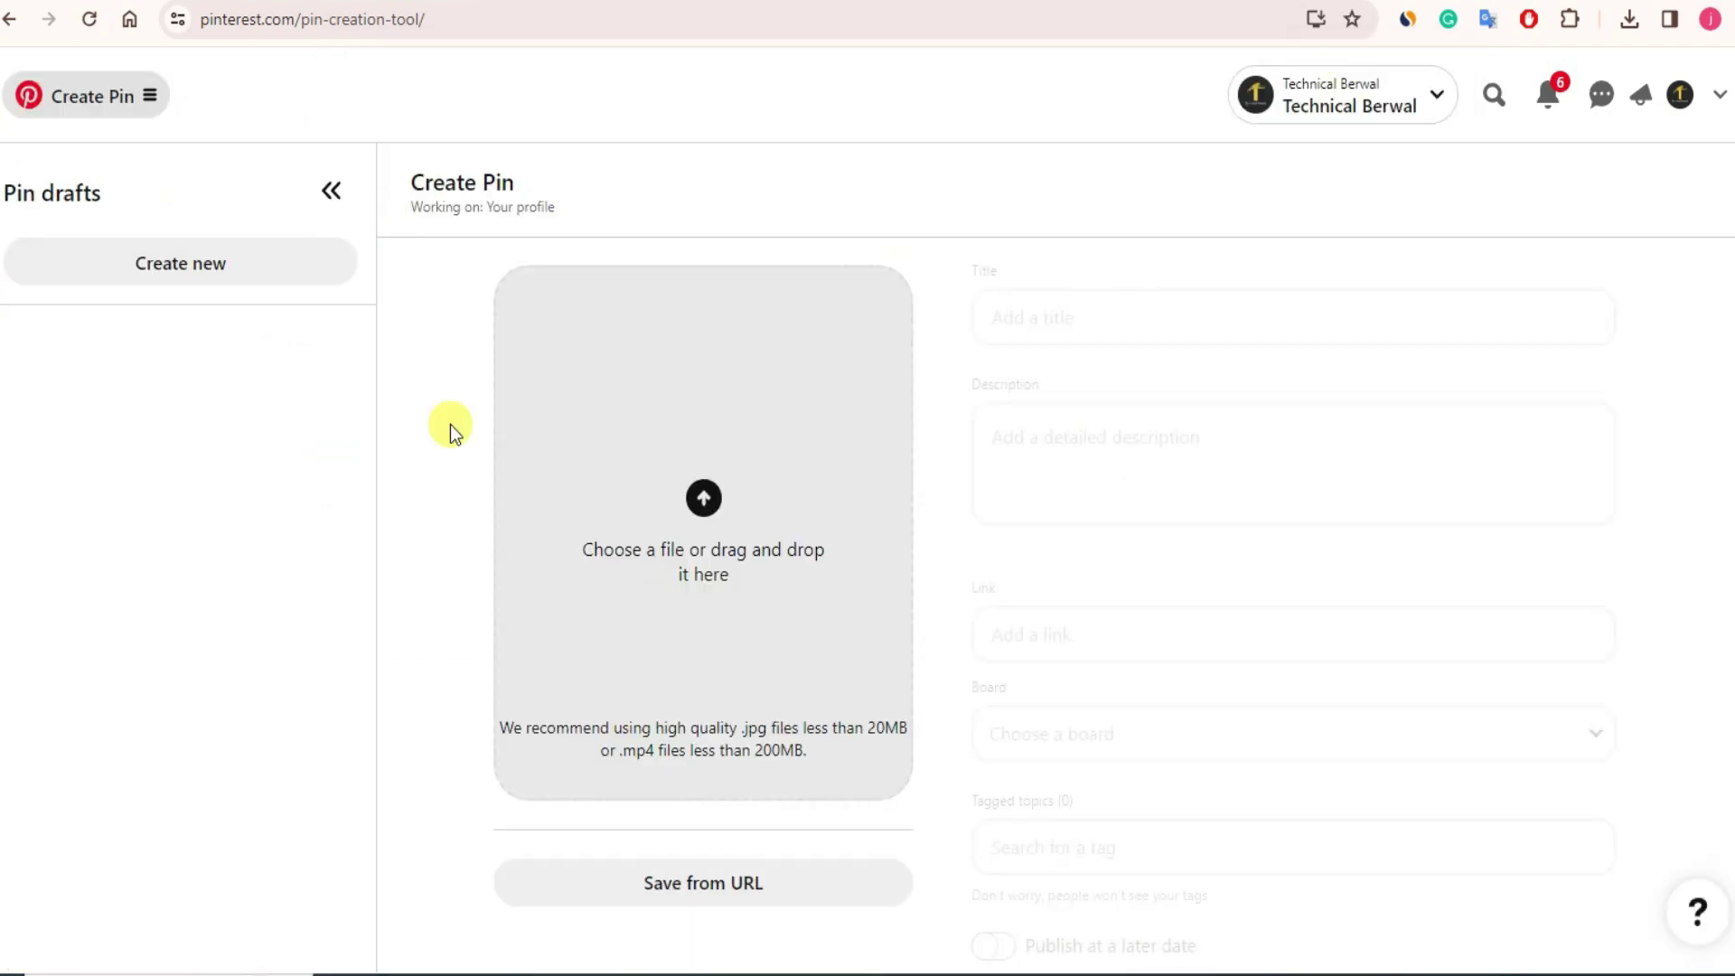
click(703, 497)
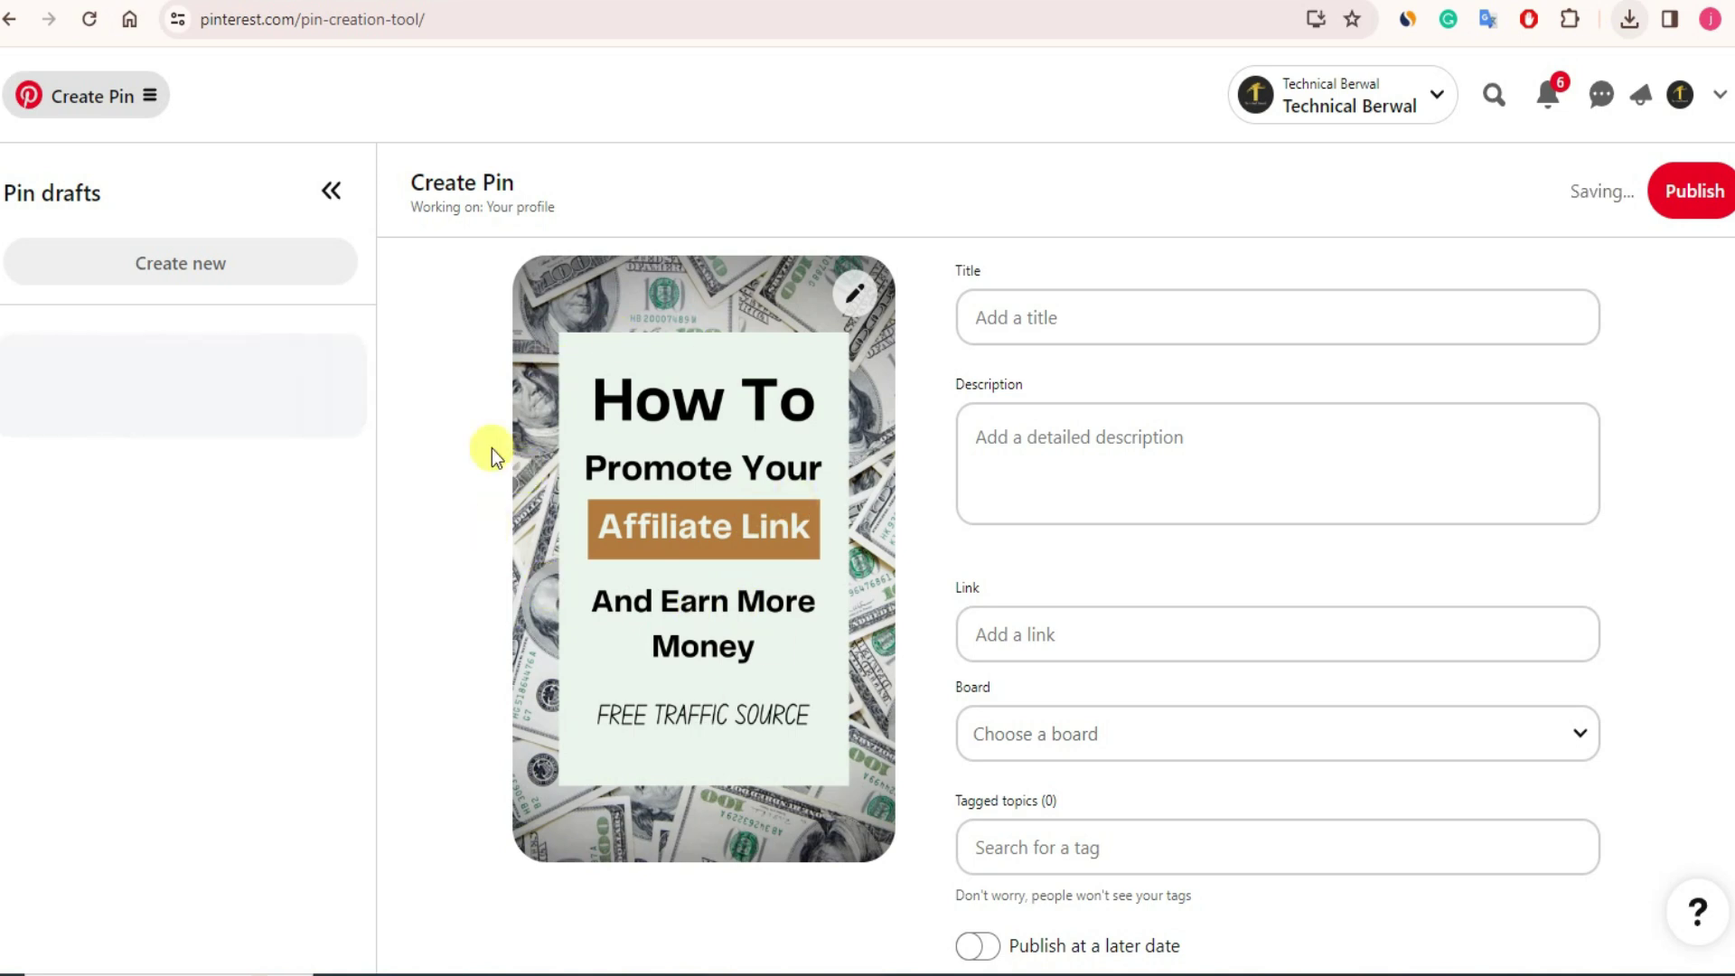
scroll(614, 528, down, 1)
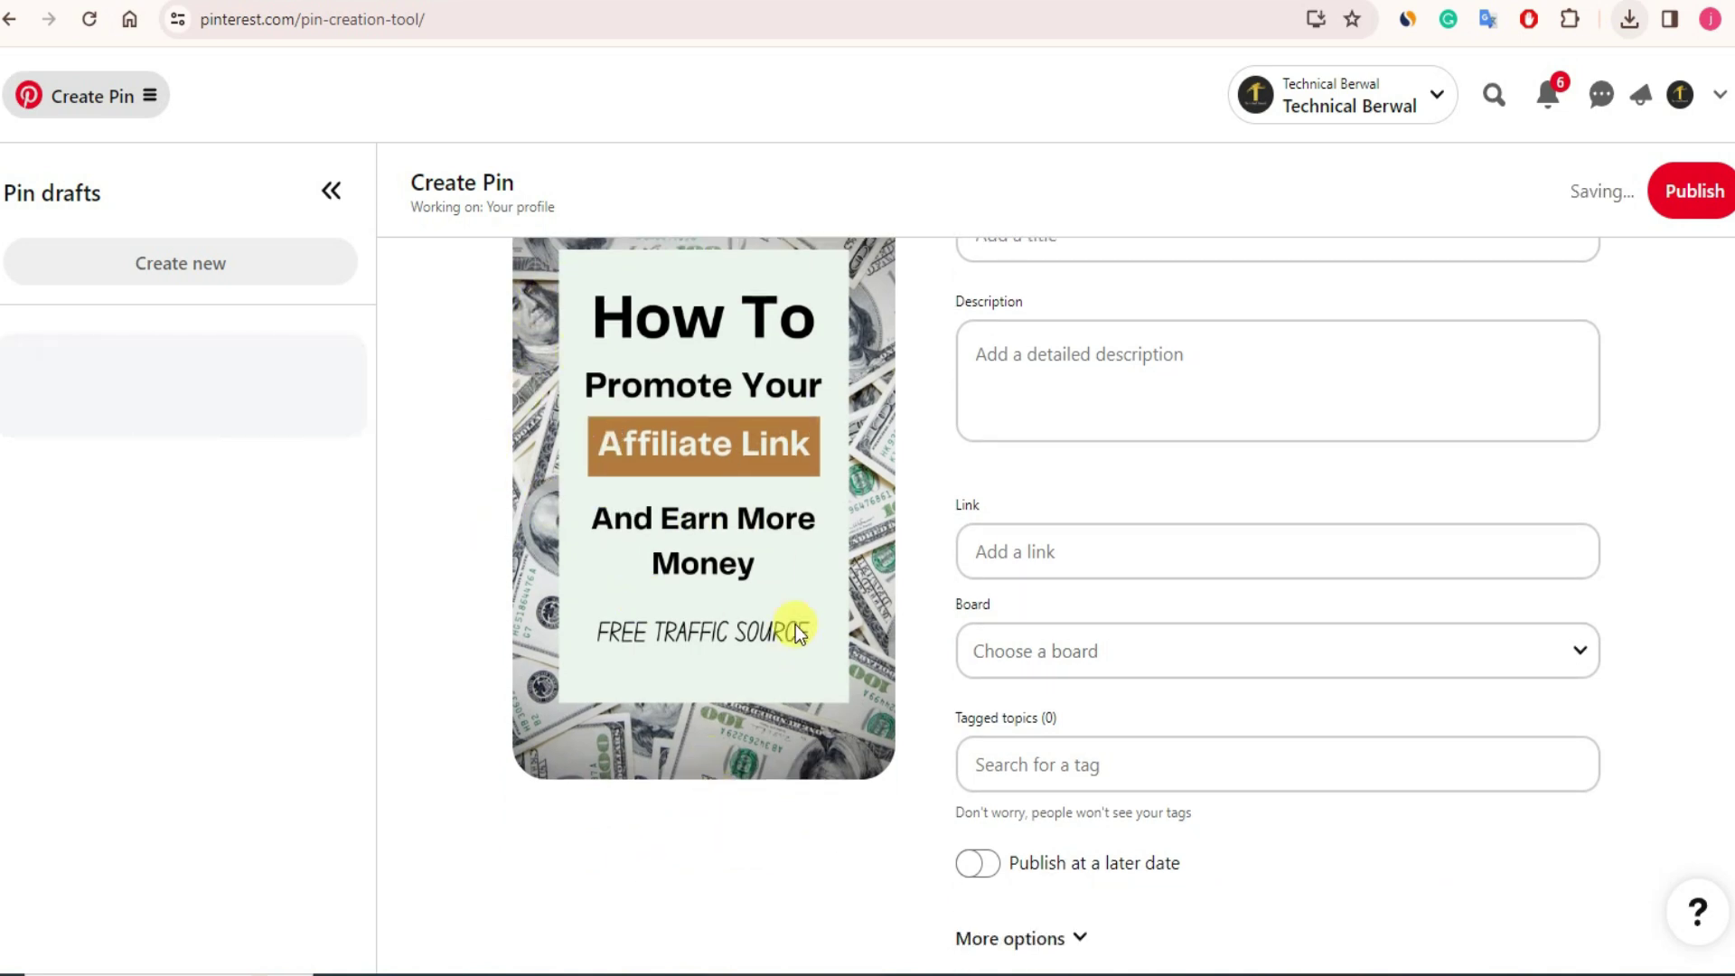
scroll(697, 405, up, 1)
scroll(739, 853, down, 1)
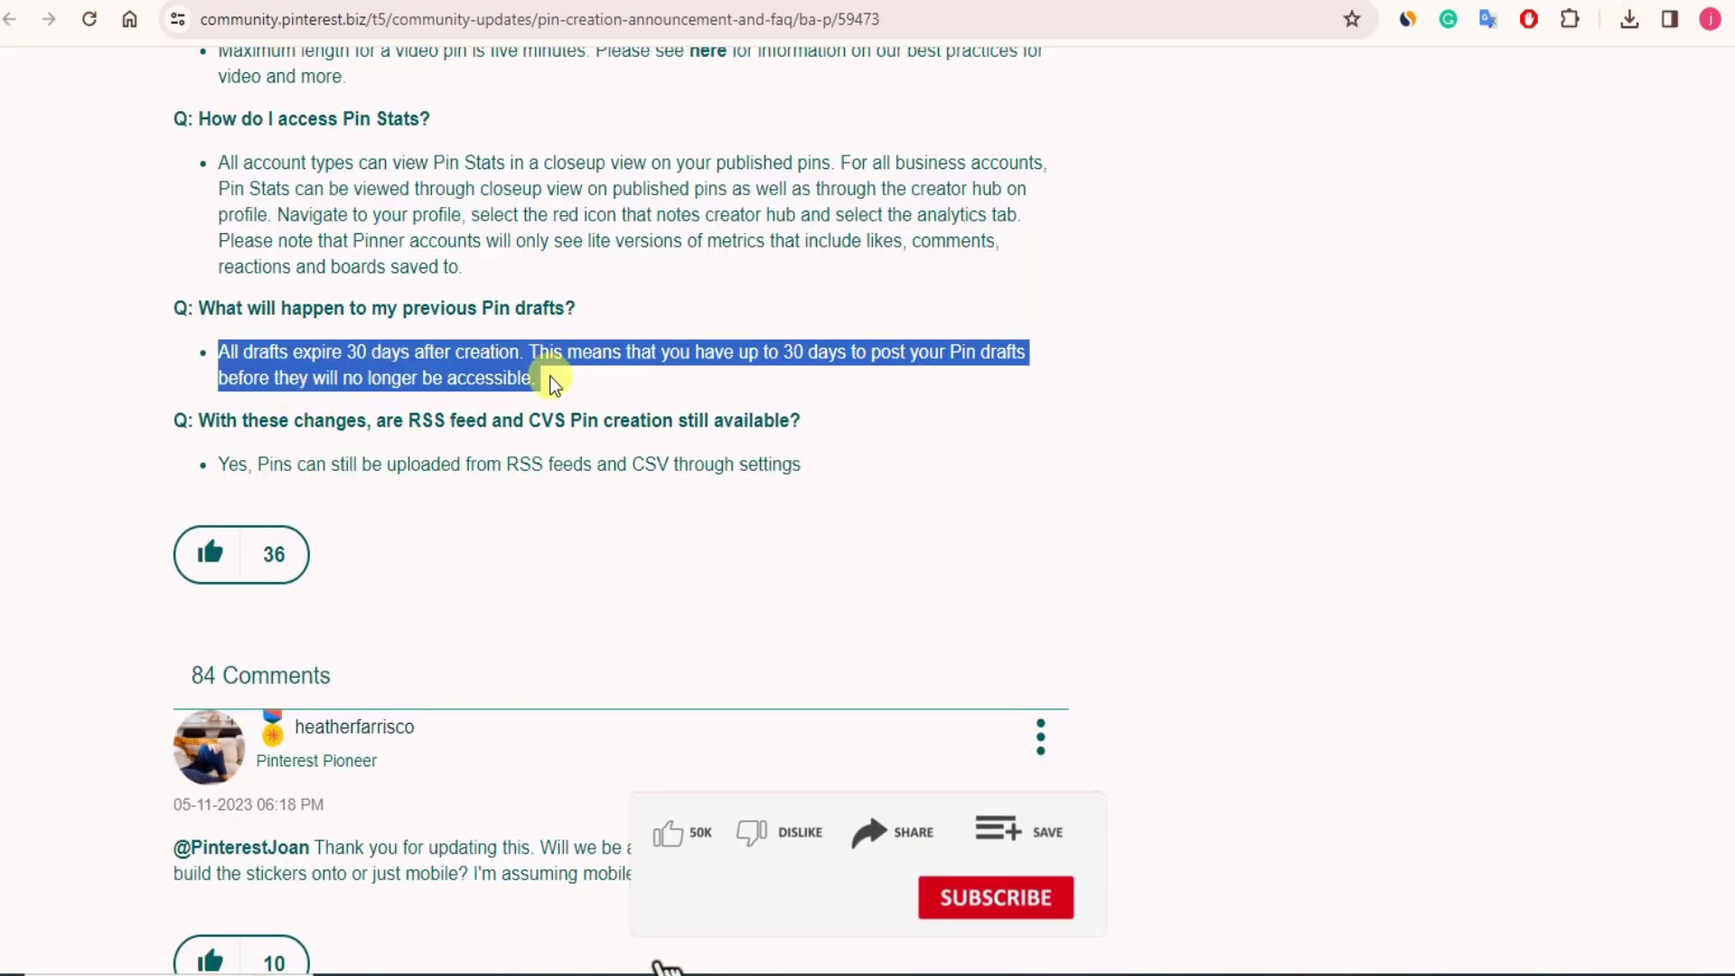
- Highlight the FAQ question "What happened to Idea Pins?" and the opening sentence of its answer in the Pin creation article
scroll(562, 363, up, 20)
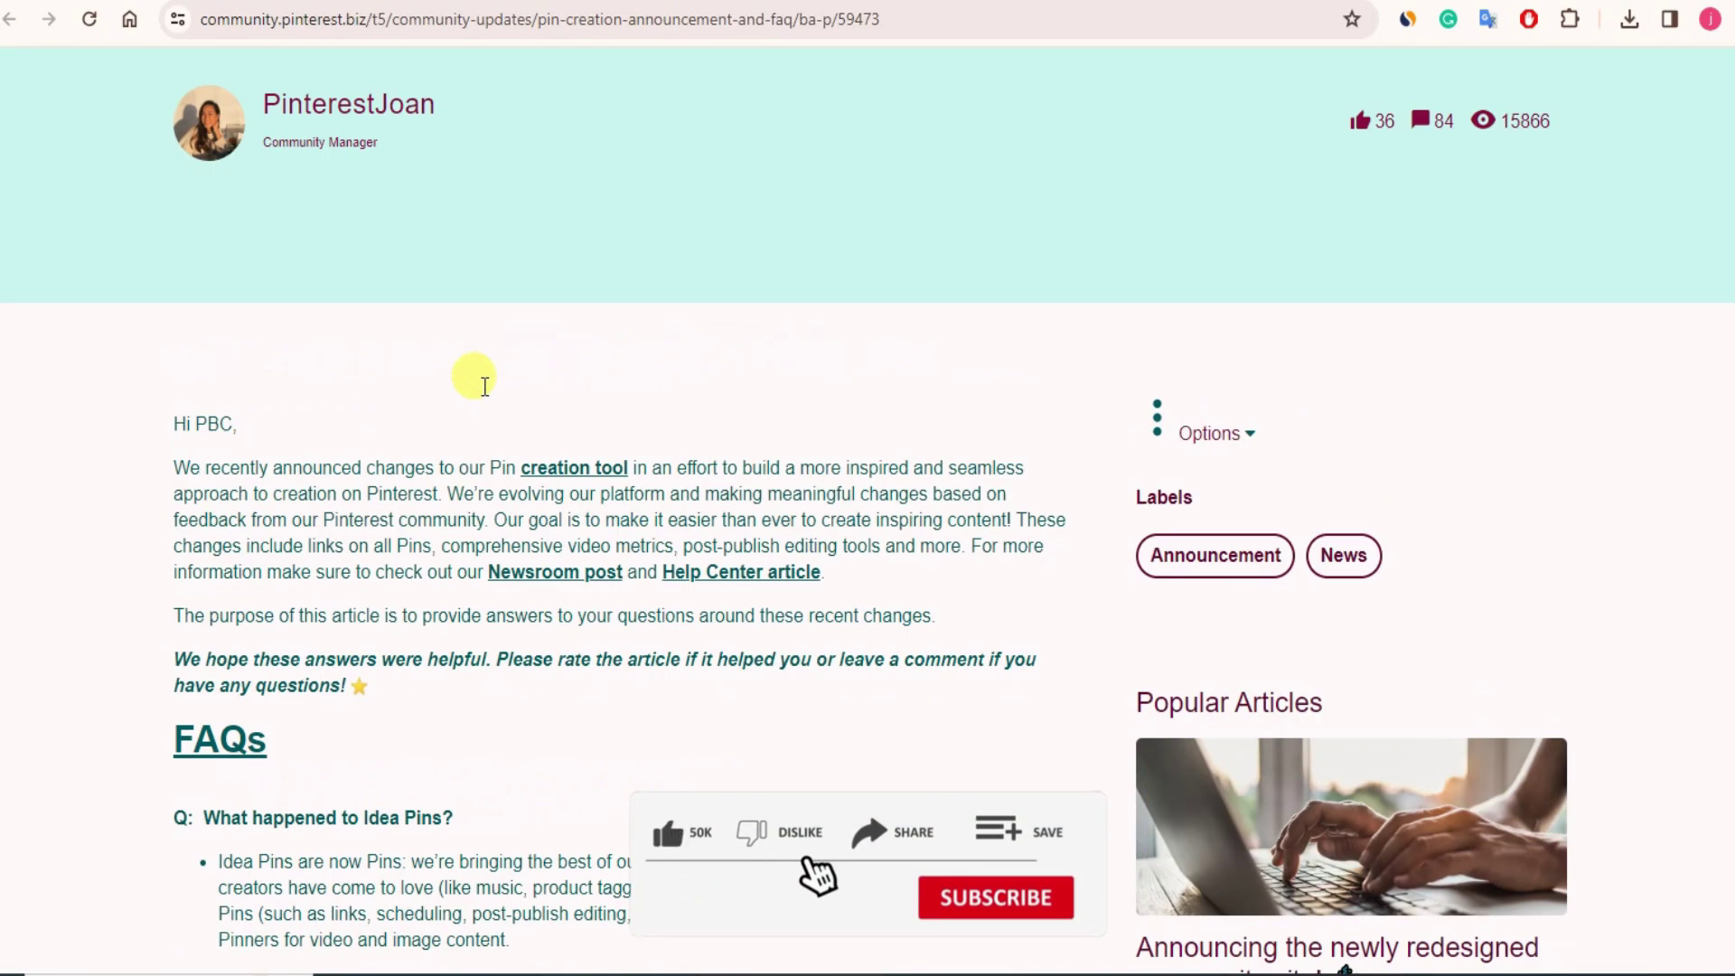
scroll(376, 376, down, 8)
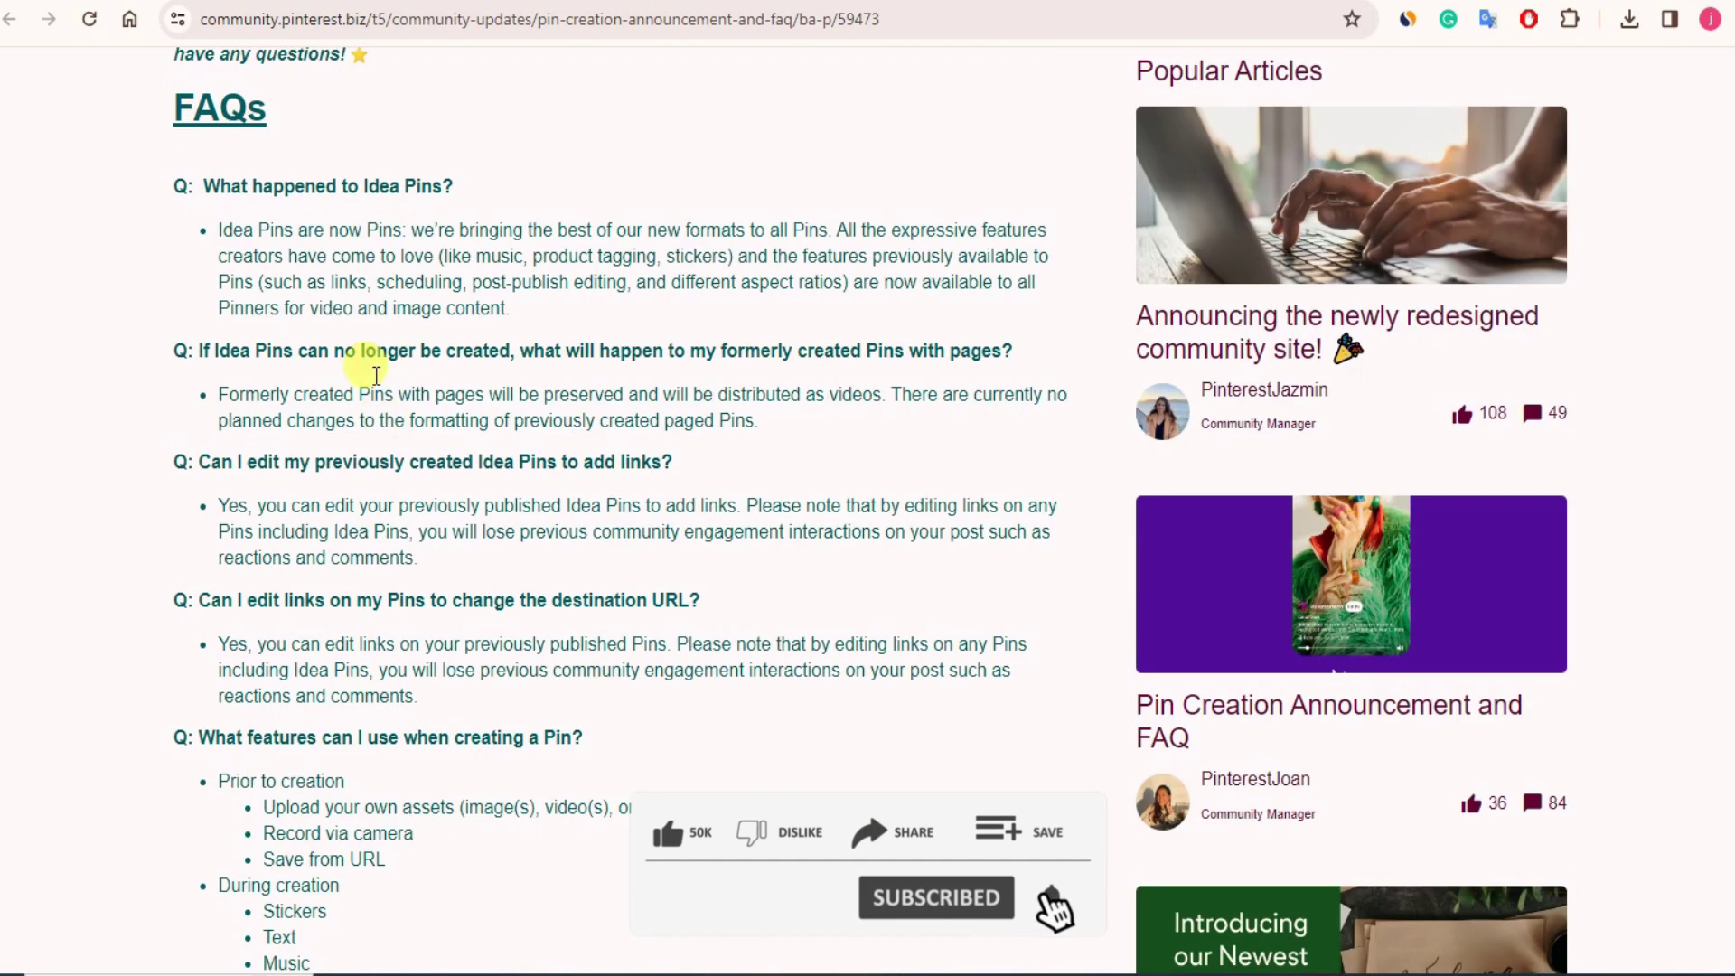
drag(197, 185, 496, 183)
click(455, 244)
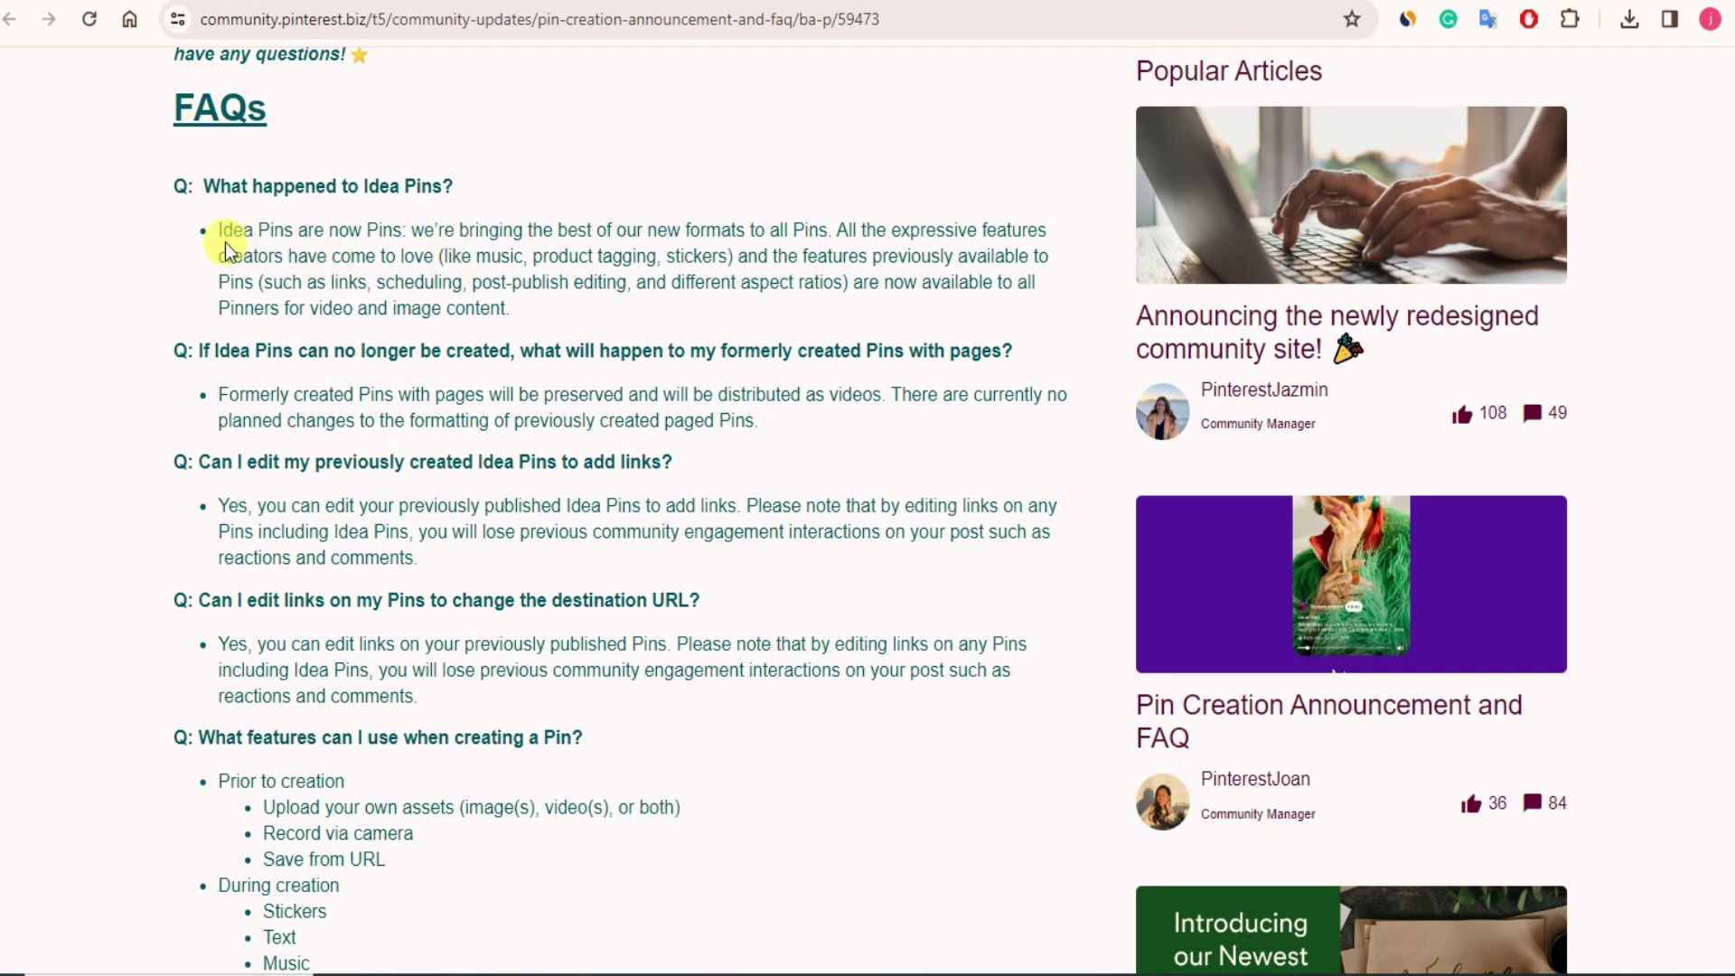
drag(217, 243, 405, 229)
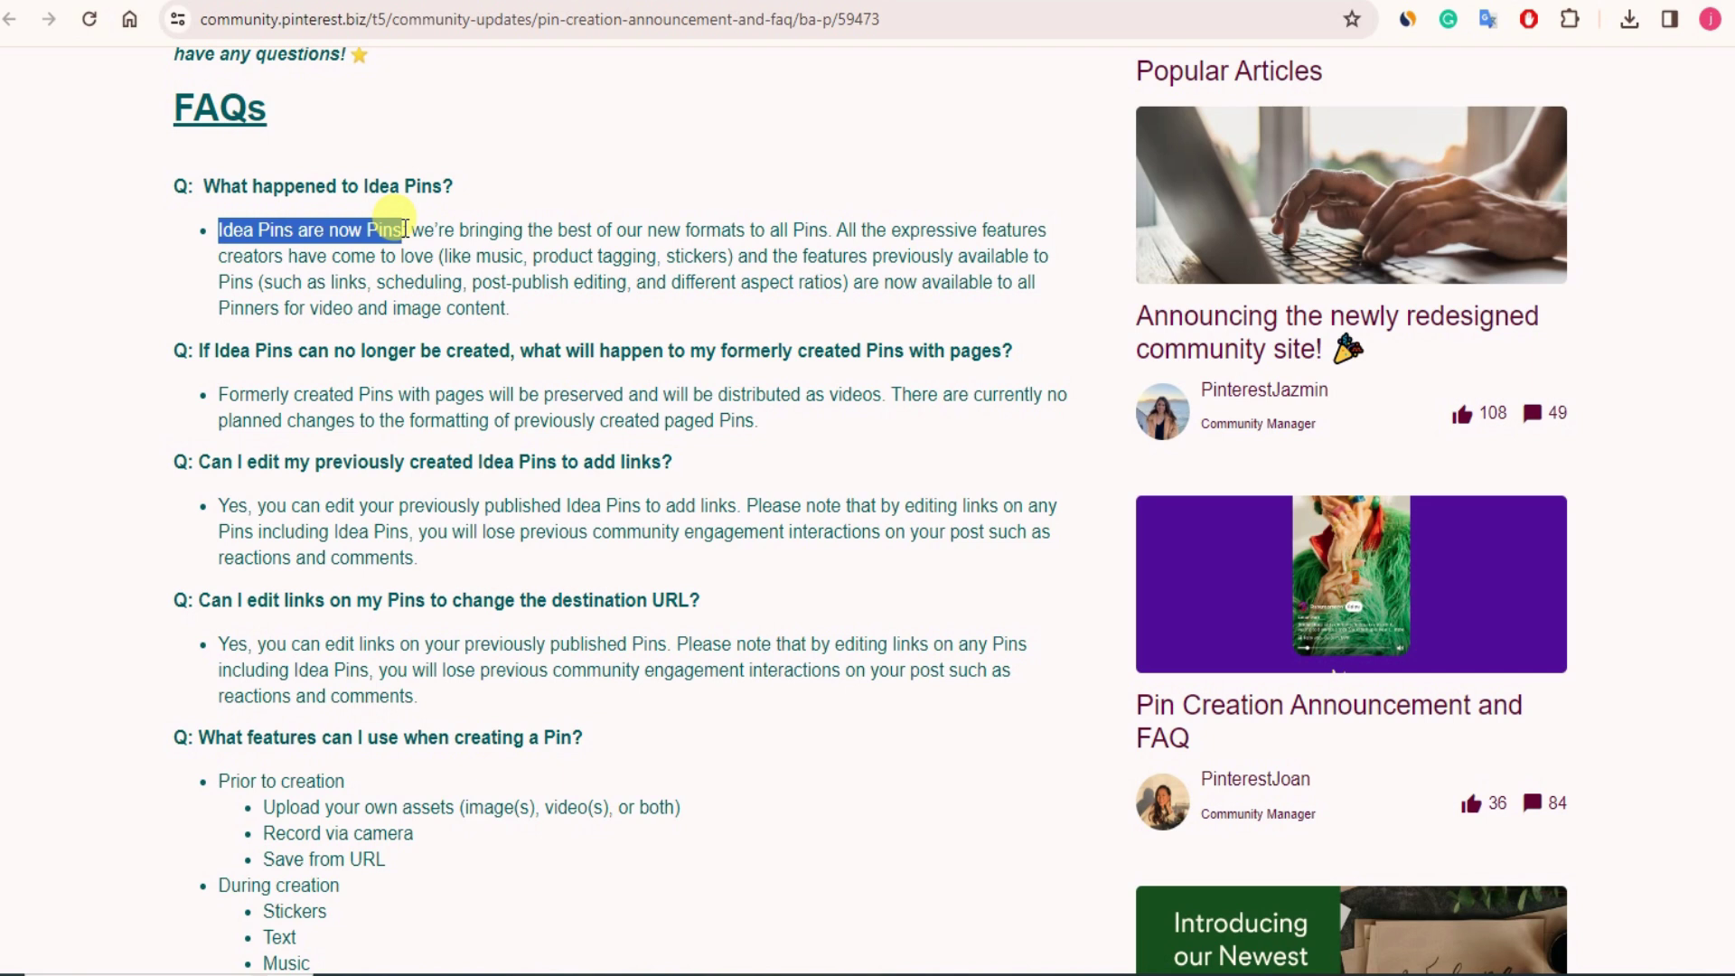
click(407, 229)
drag(409, 229, 827, 233)
click(759, 276)
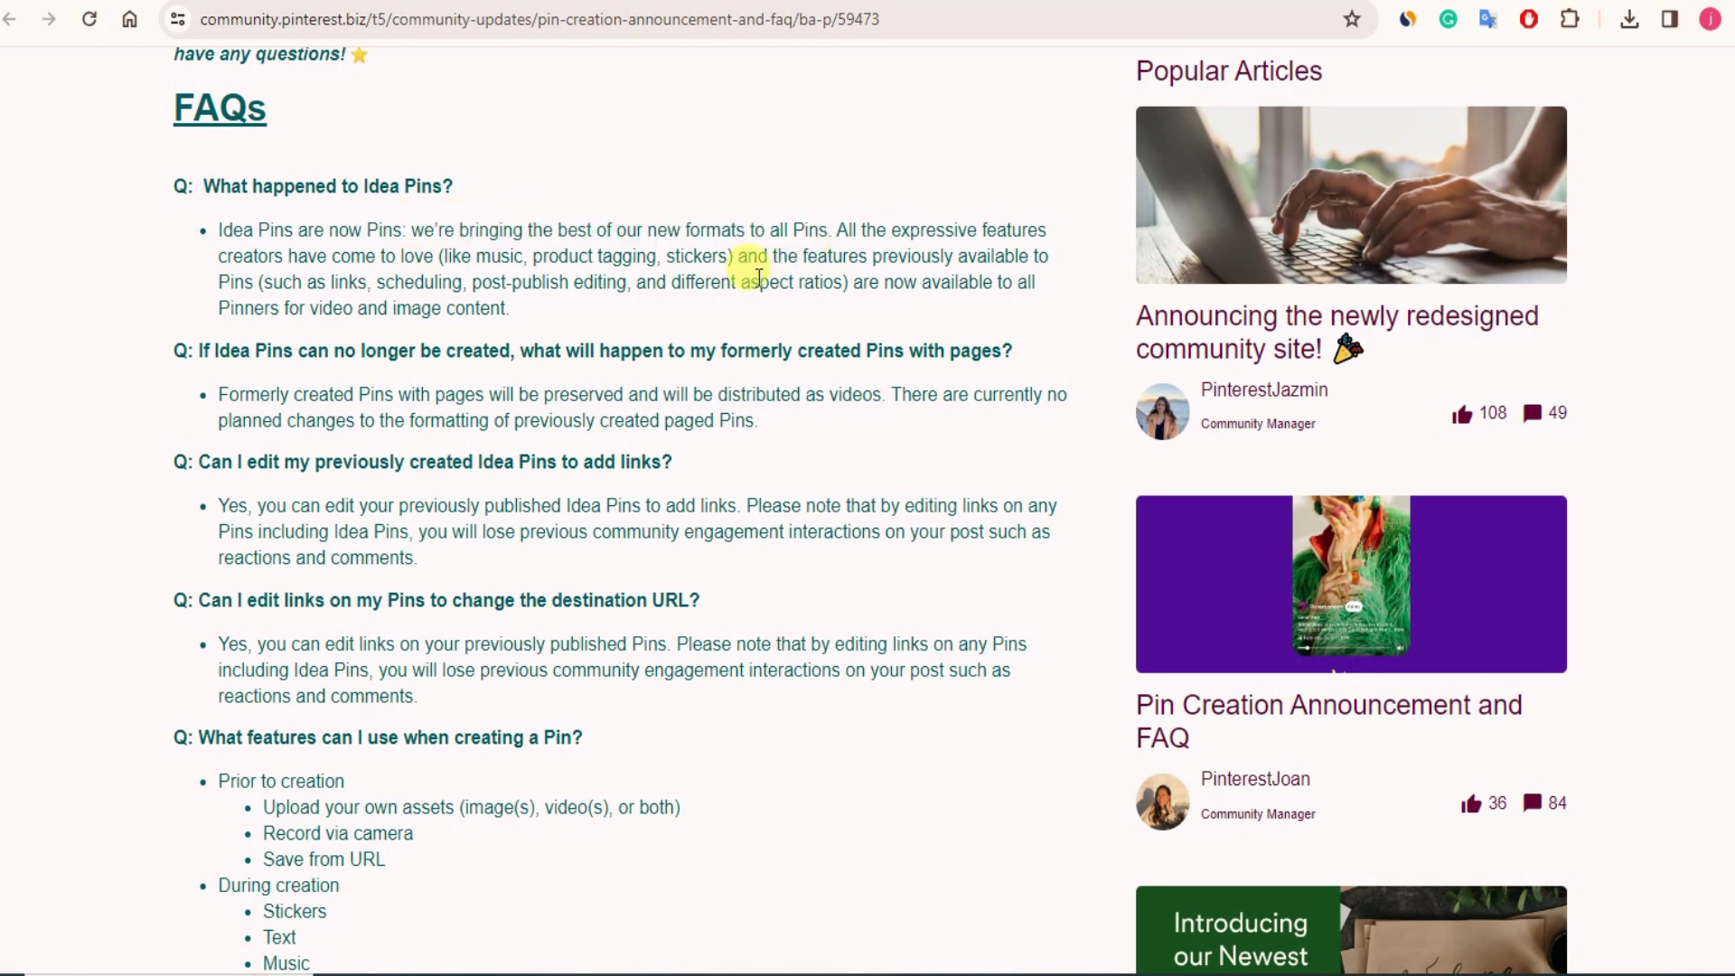
- Highlight the rest of the Idea Pins answer, about features available to all Pinners for video and image content
drag(221, 284, 537, 301)
click(535, 304)
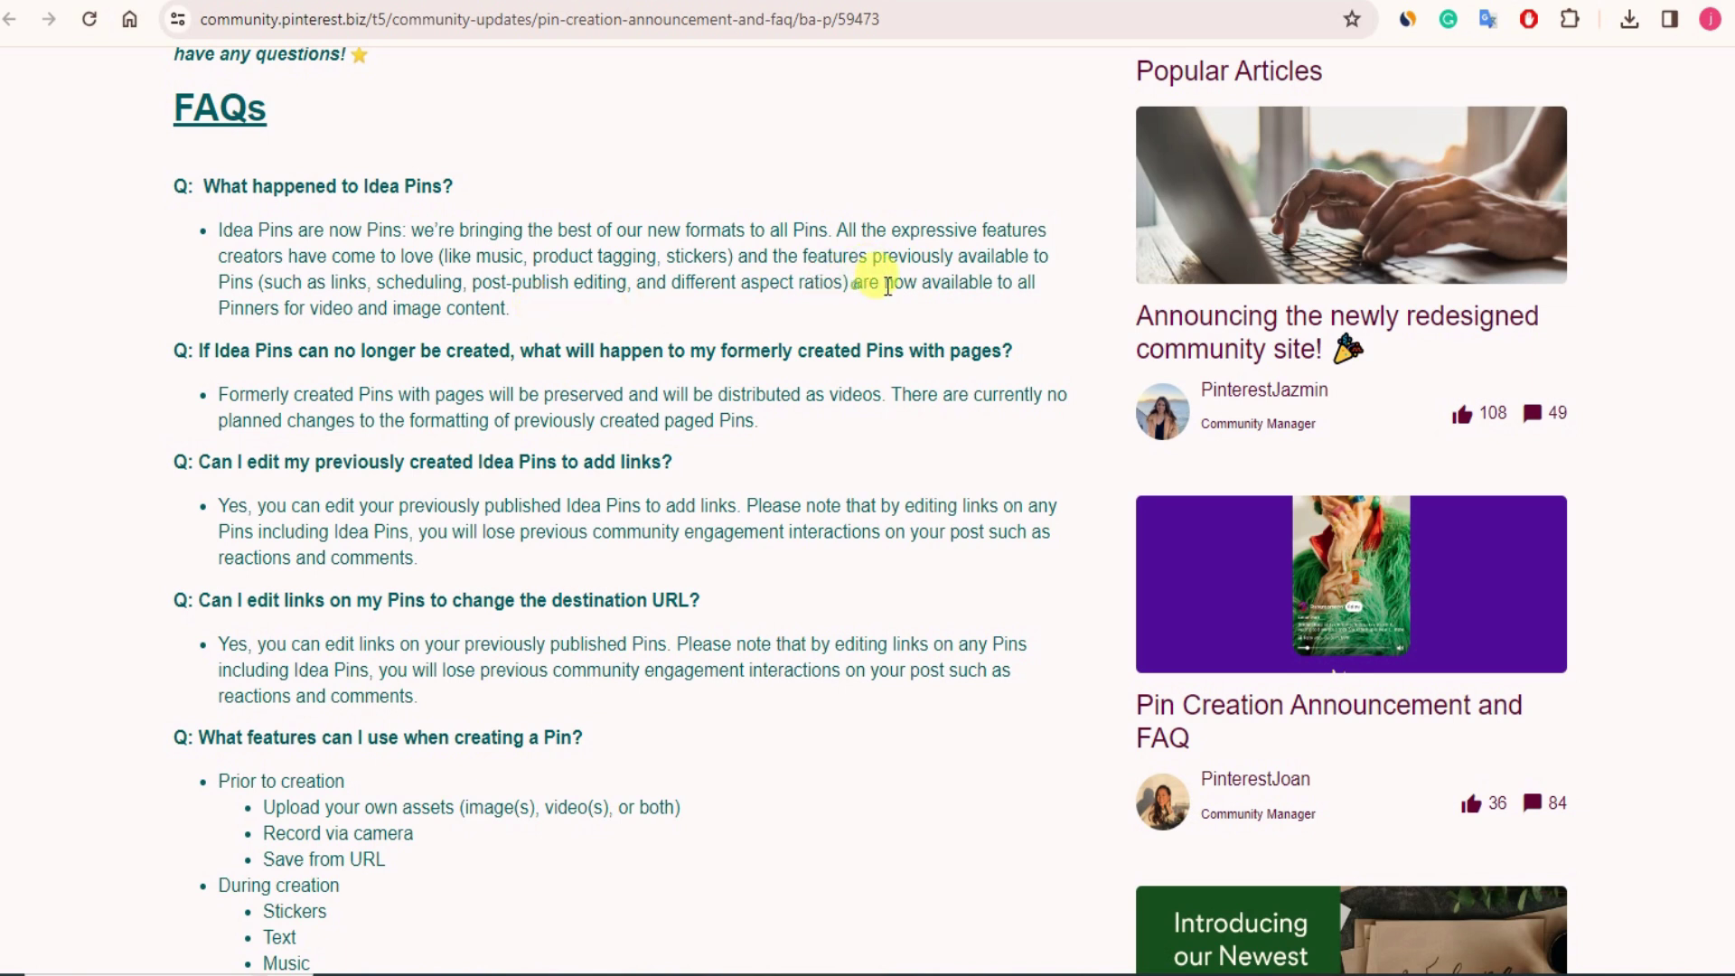
drag(853, 284, 1045, 280)
drag(215, 311, 515, 309)
click(523, 312)
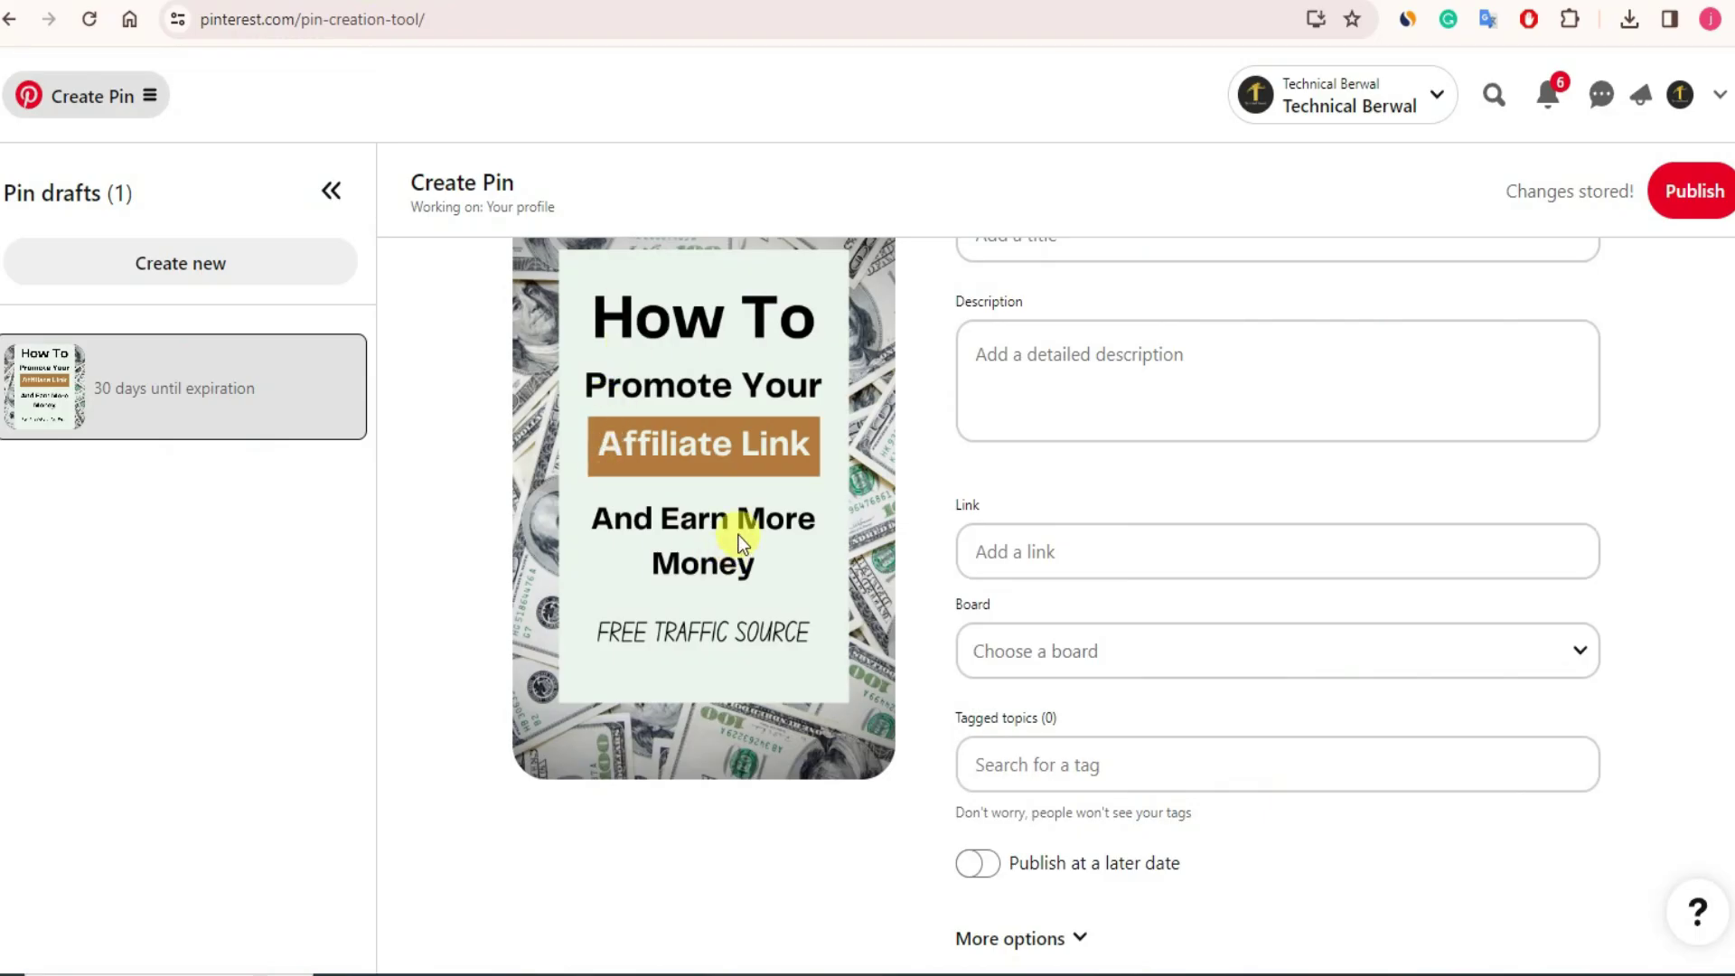
- Open the draft image in the pin design editor, inspect the canvas orientation, size and background color options, and close the editor
scroll(891, 468, up, 1)
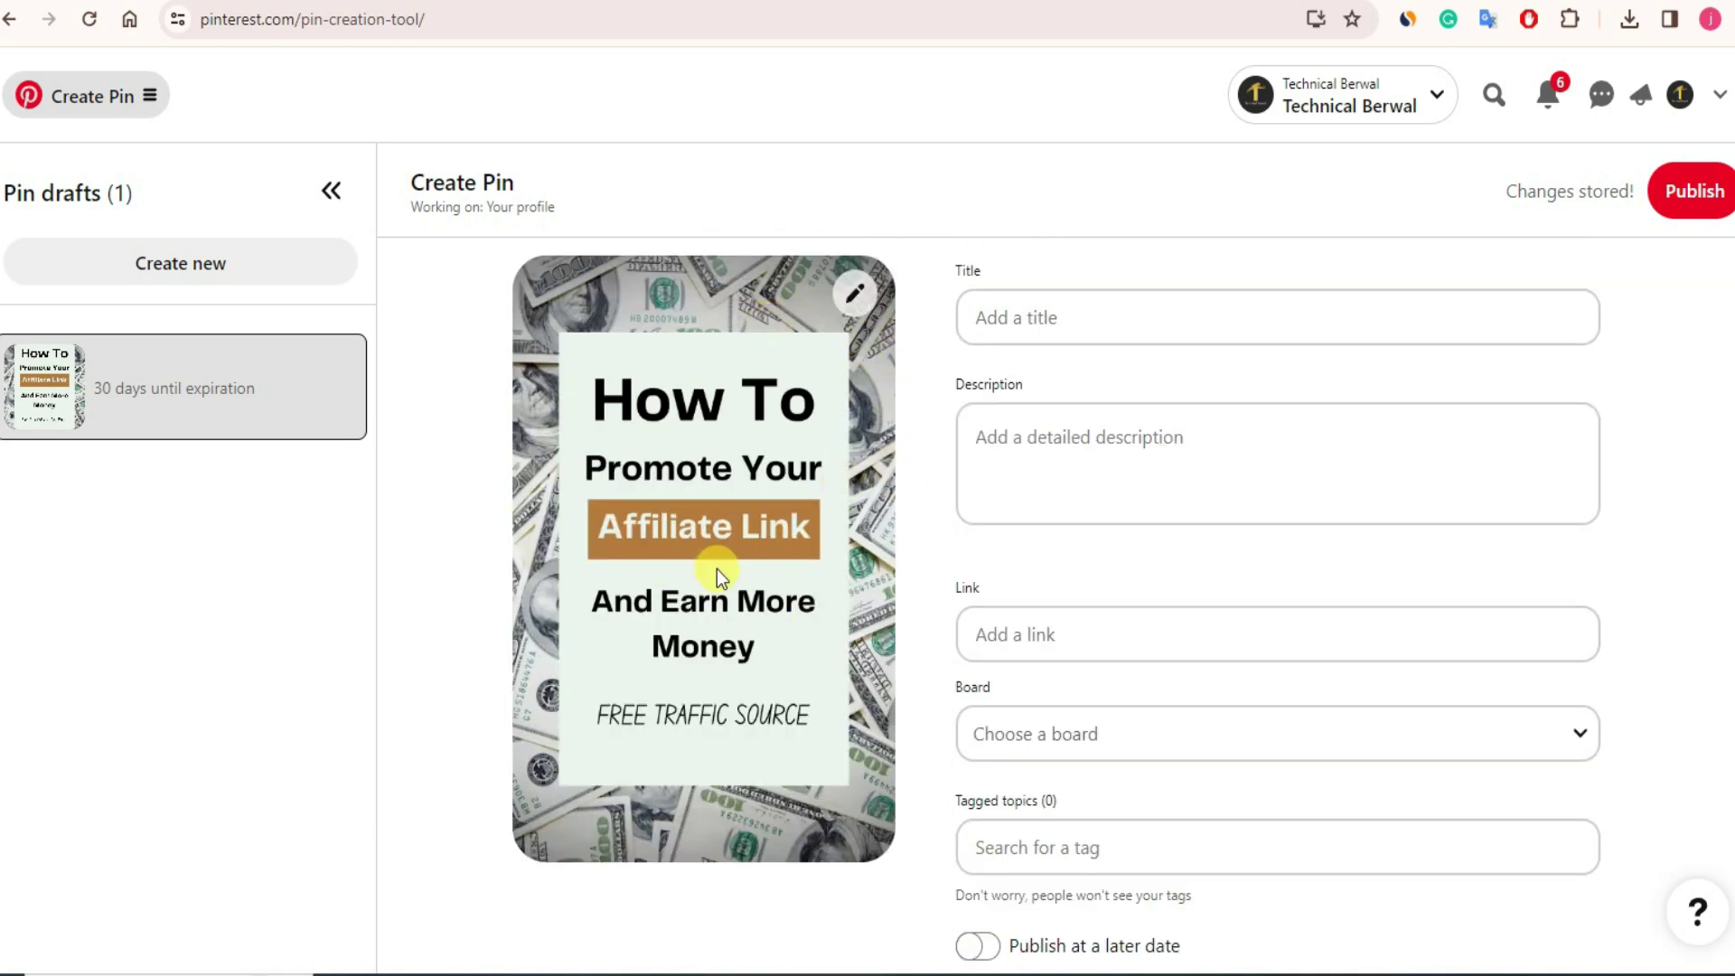
click(855, 294)
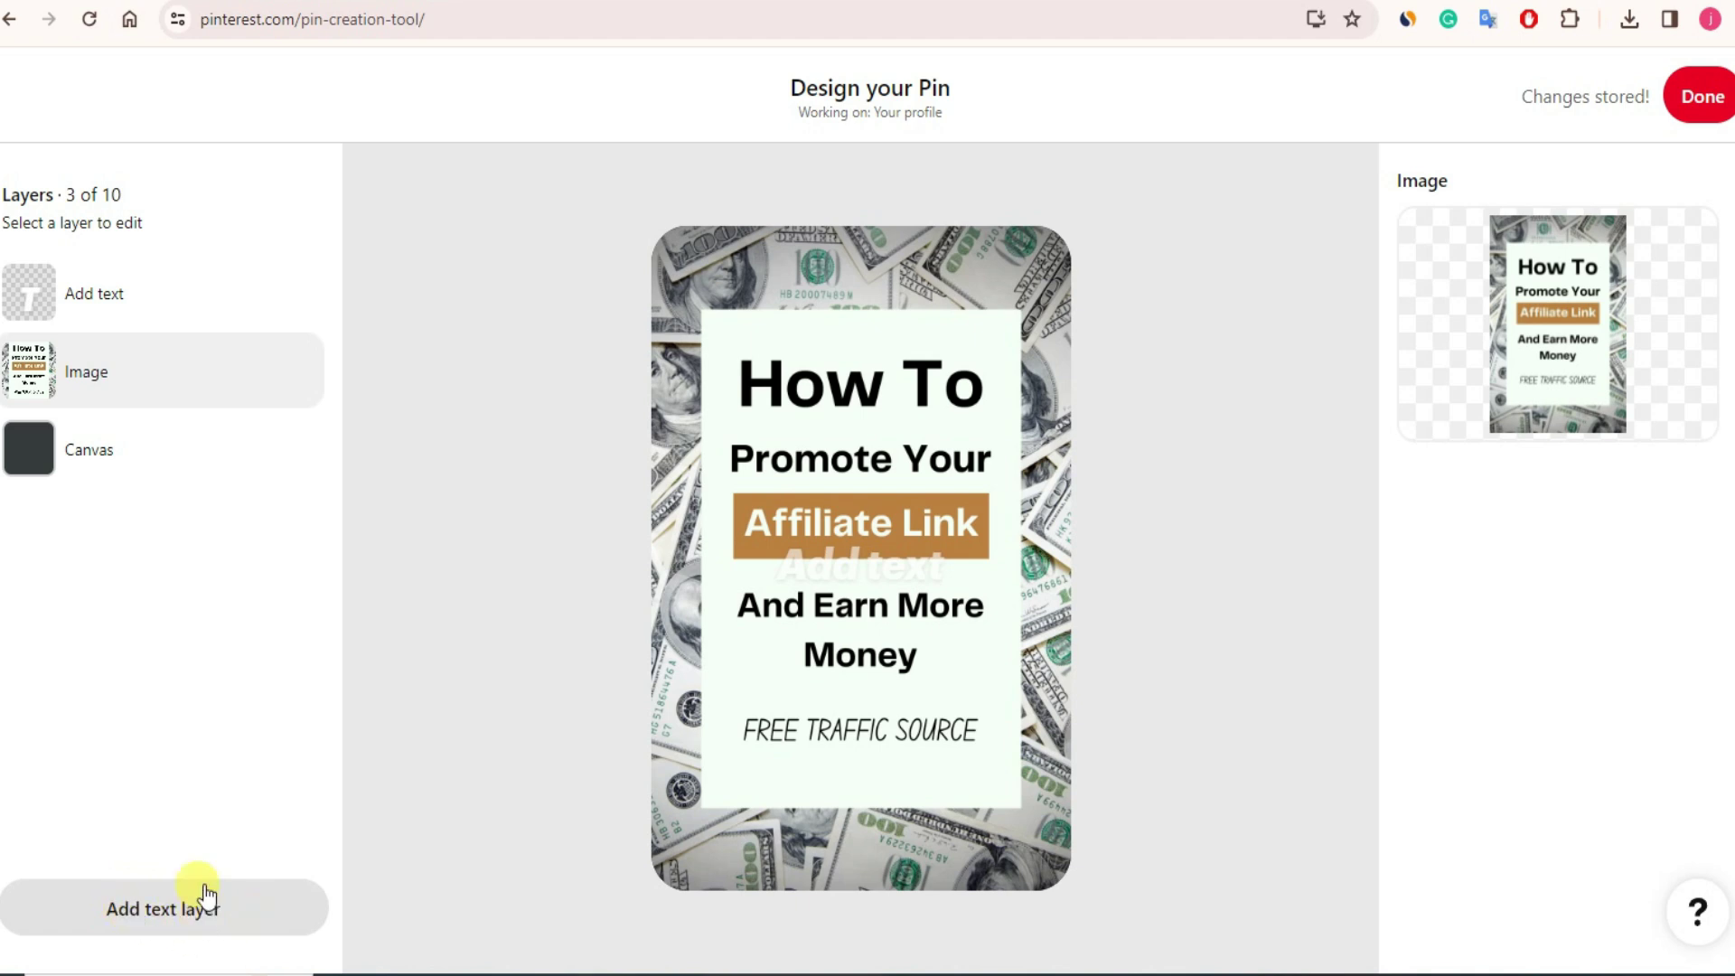
click(91, 442)
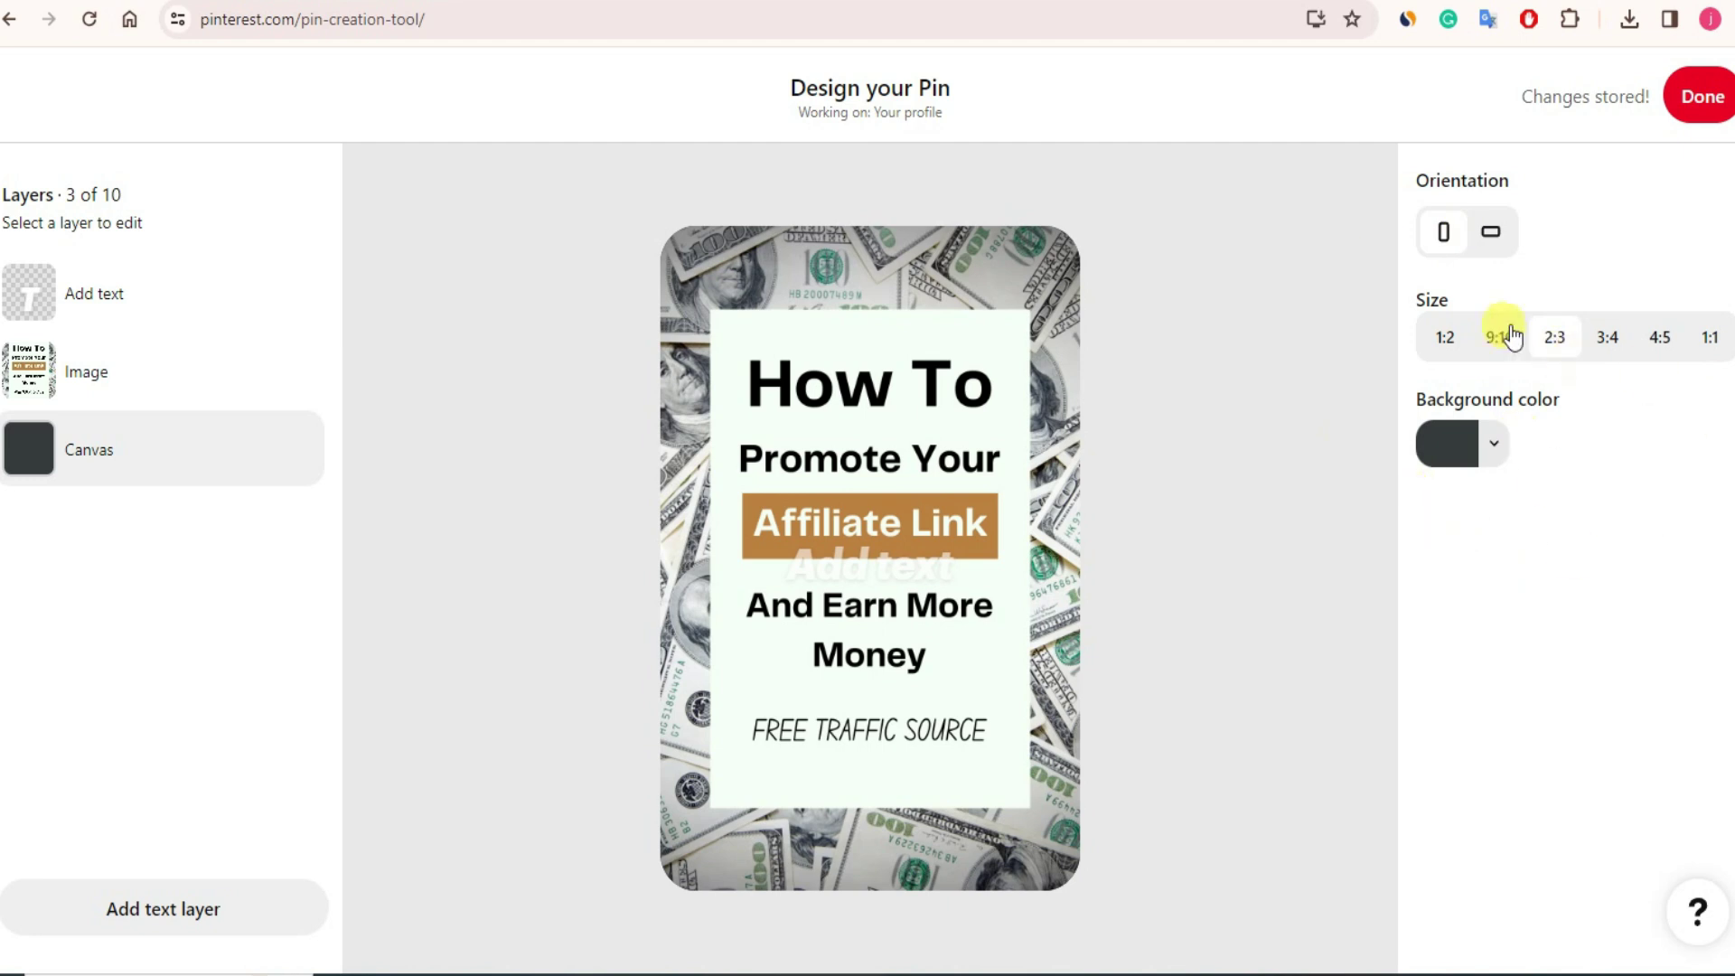
click(1706, 117)
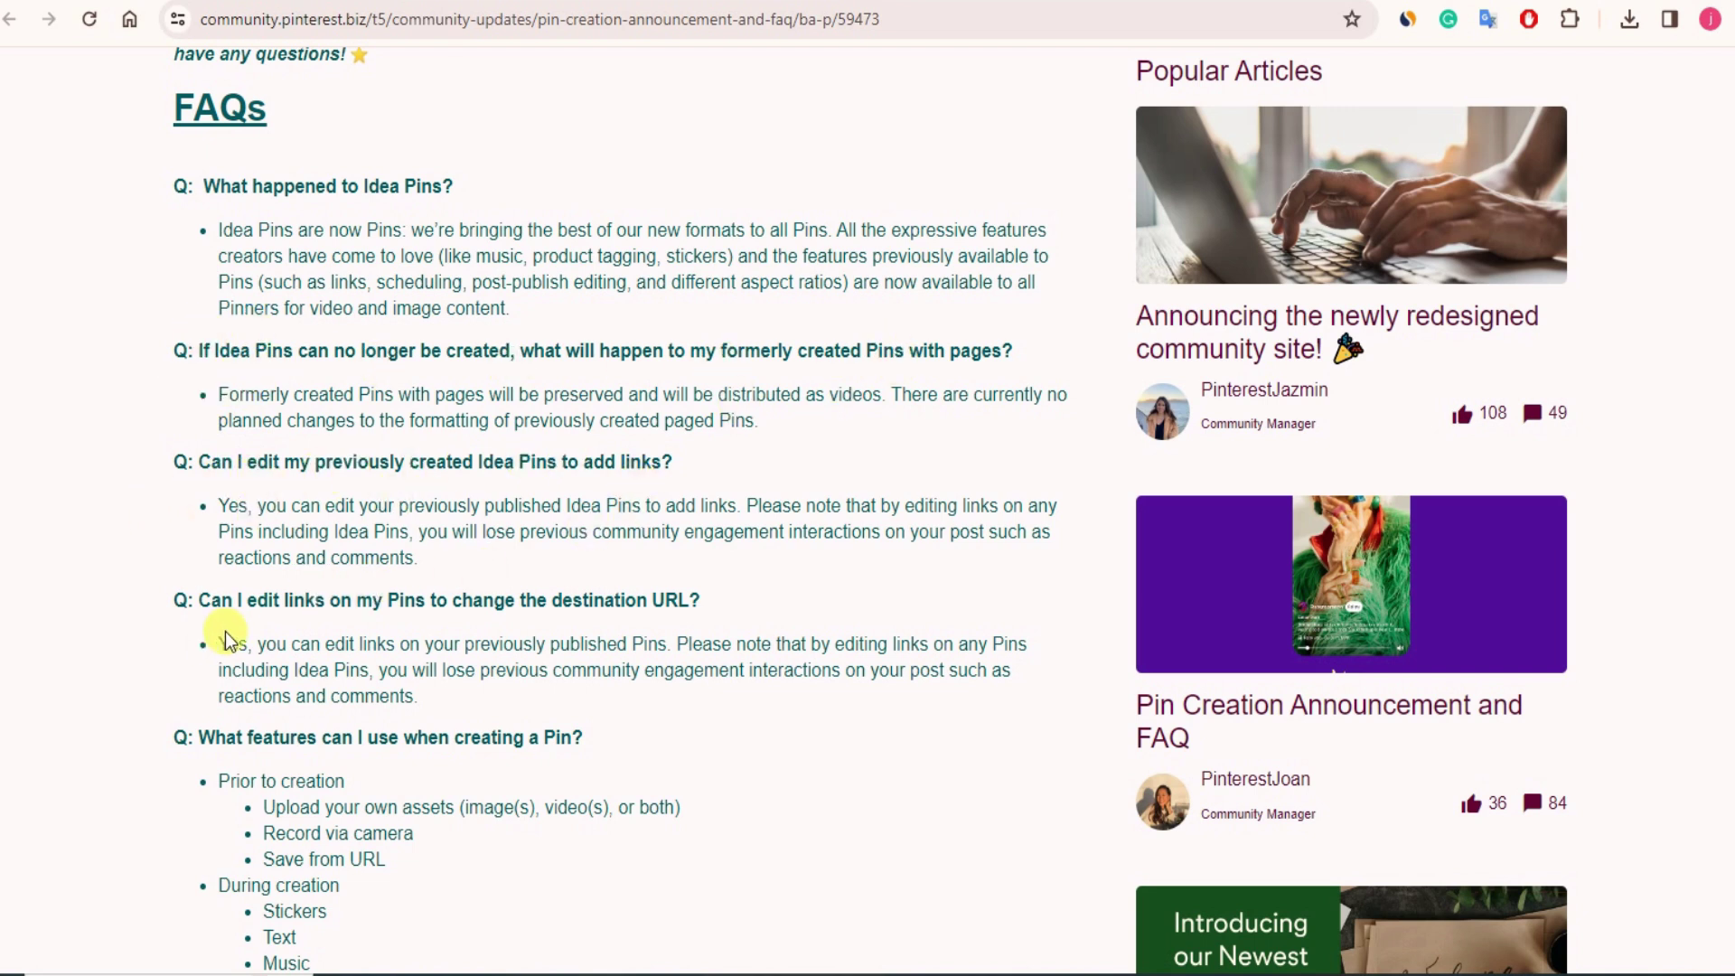
- Highlight the FAQ answer listing the markets where the Pin creation tool is available
scroll(421, 448, down, 3)
scroll(443, 432, up, 3)
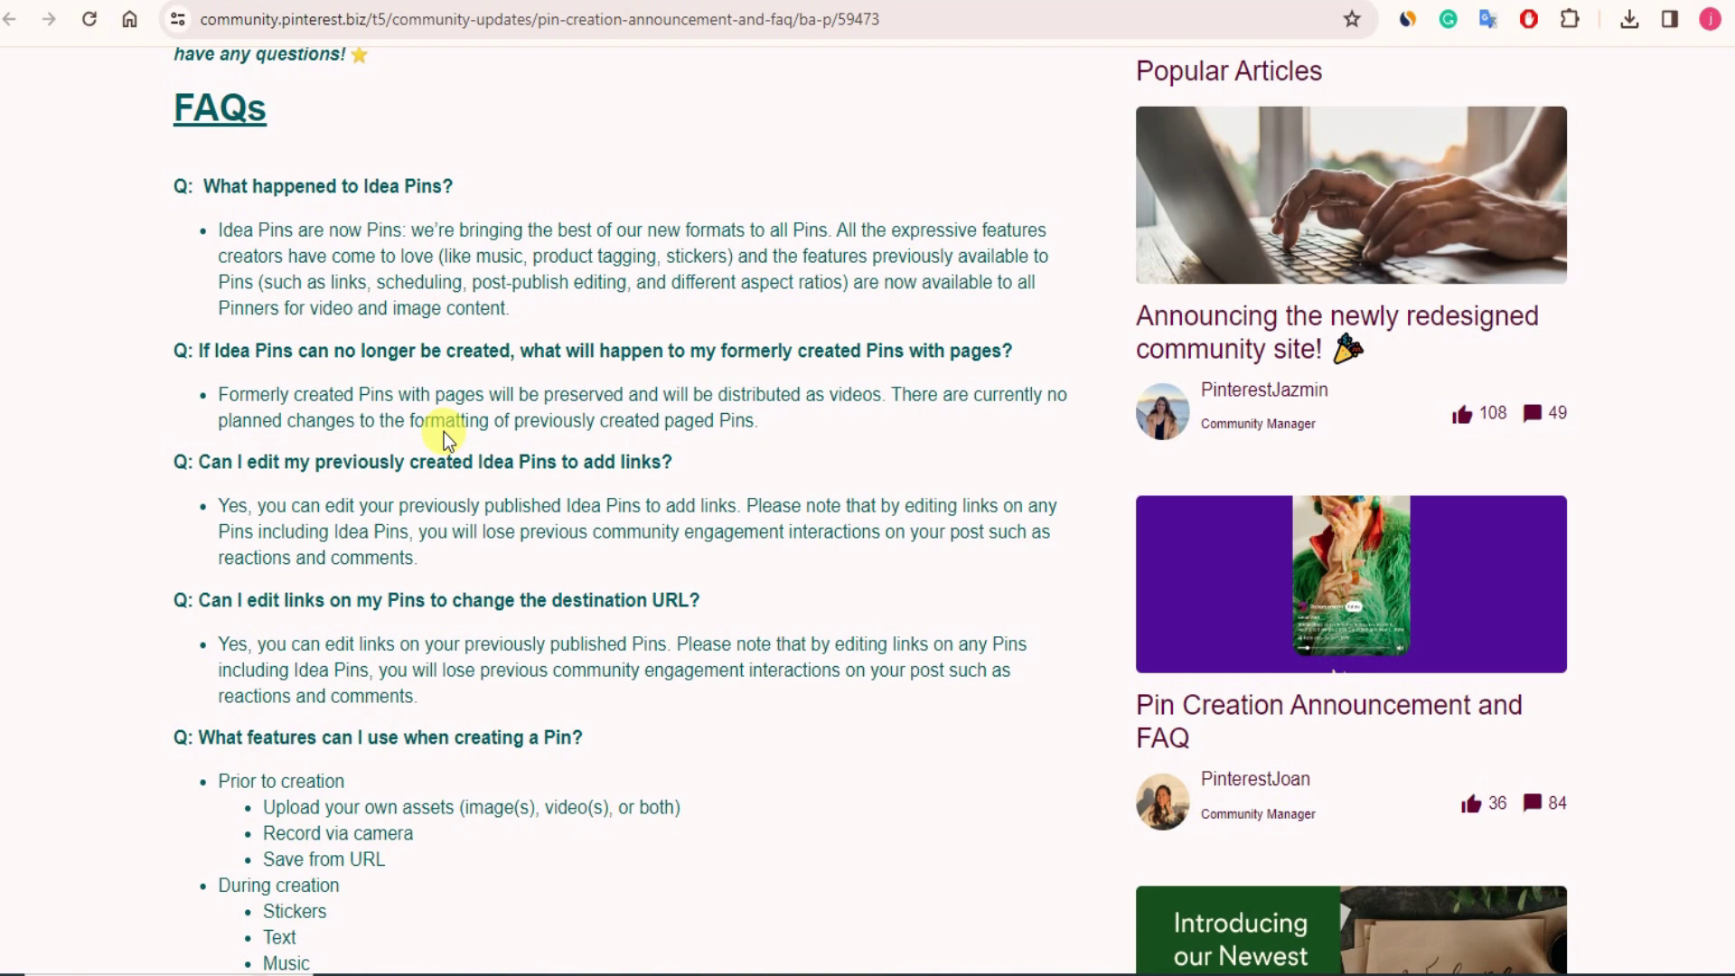
scroll(443, 443, down, 10)
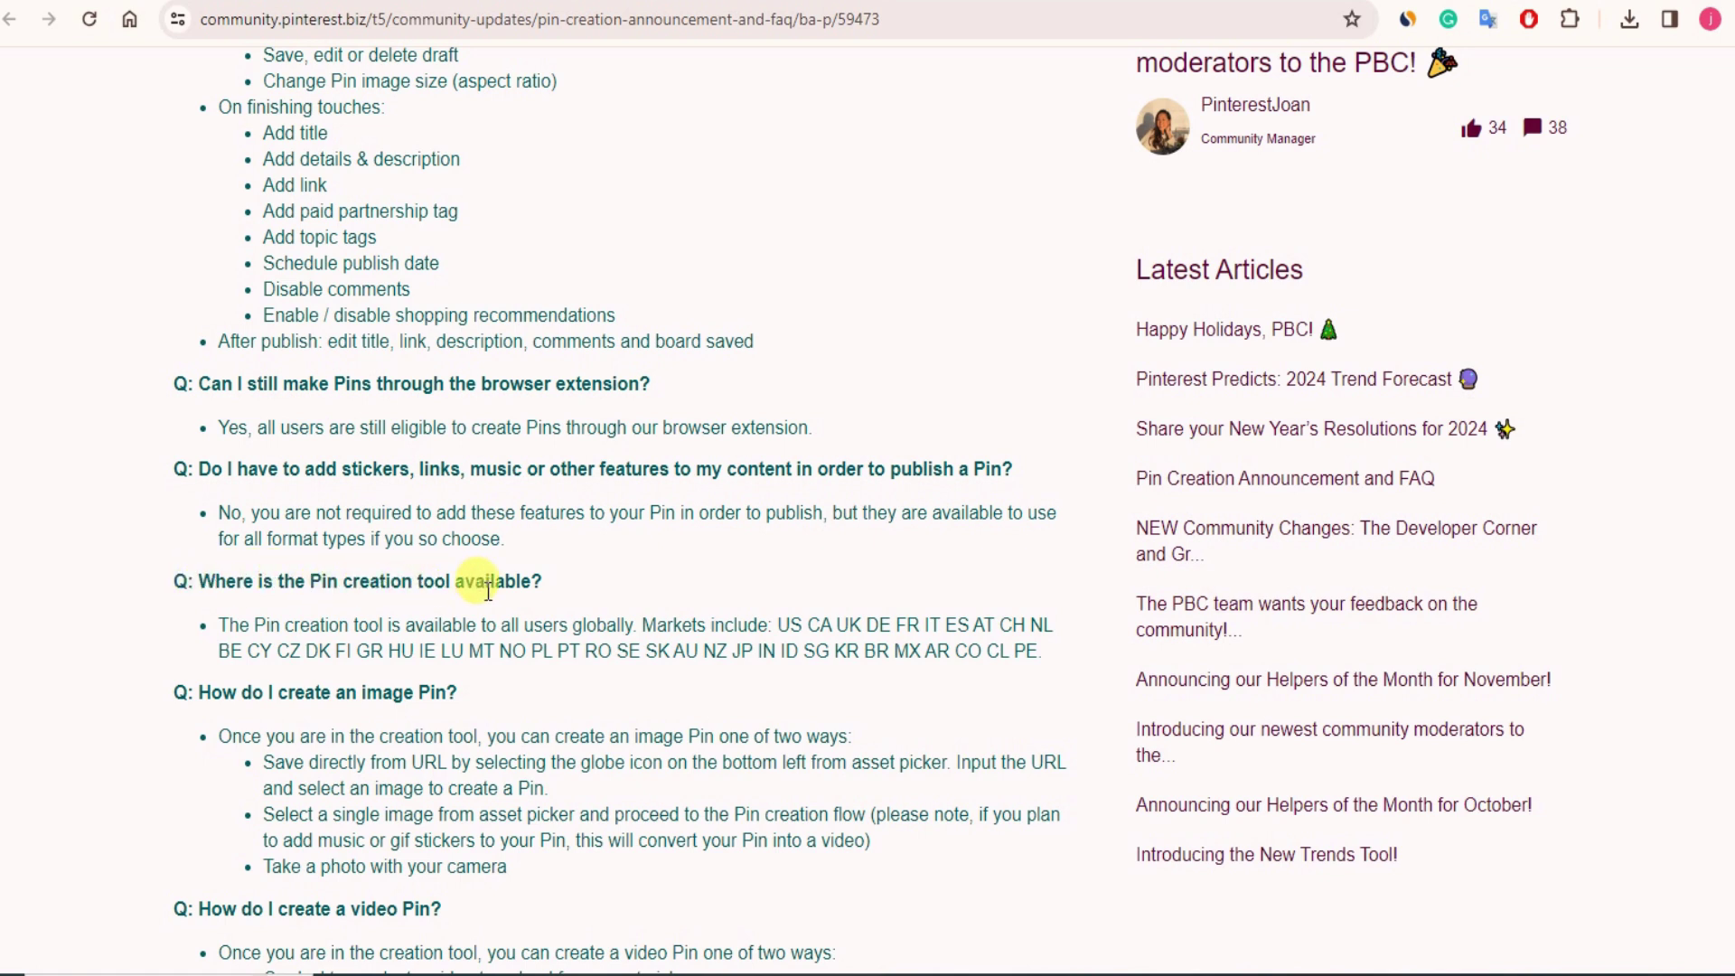
drag(215, 622, 1065, 658)
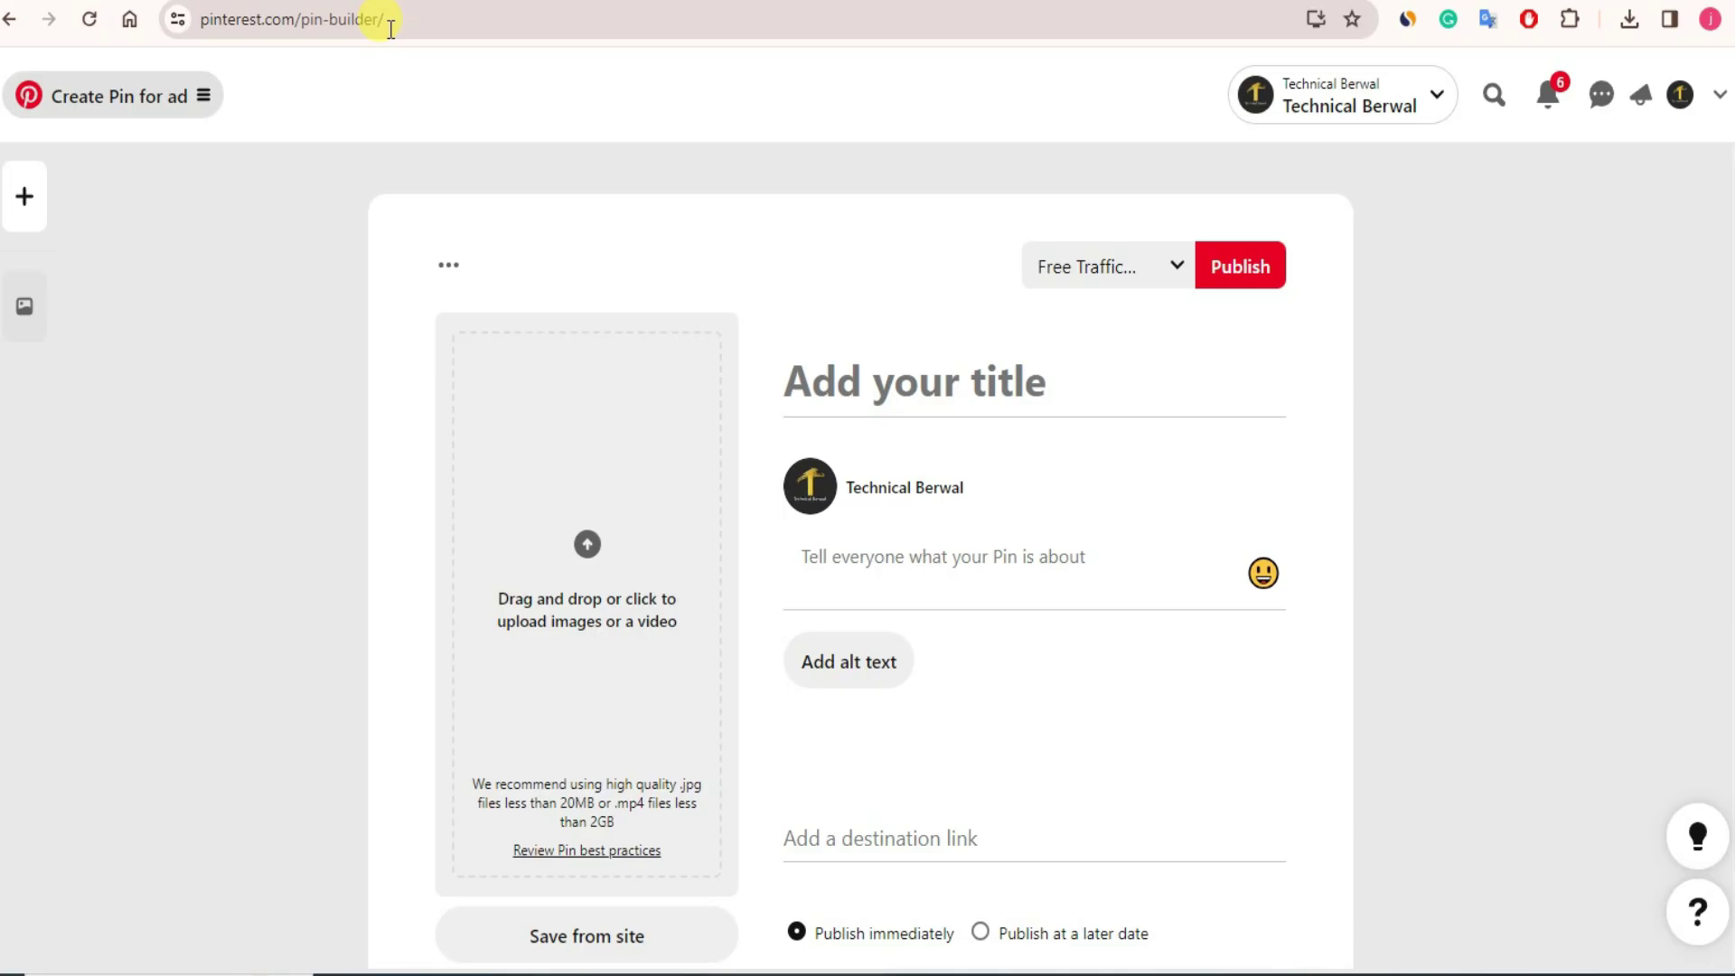
- Go from the ad pin builder to the organic pin creation page
click(206, 95)
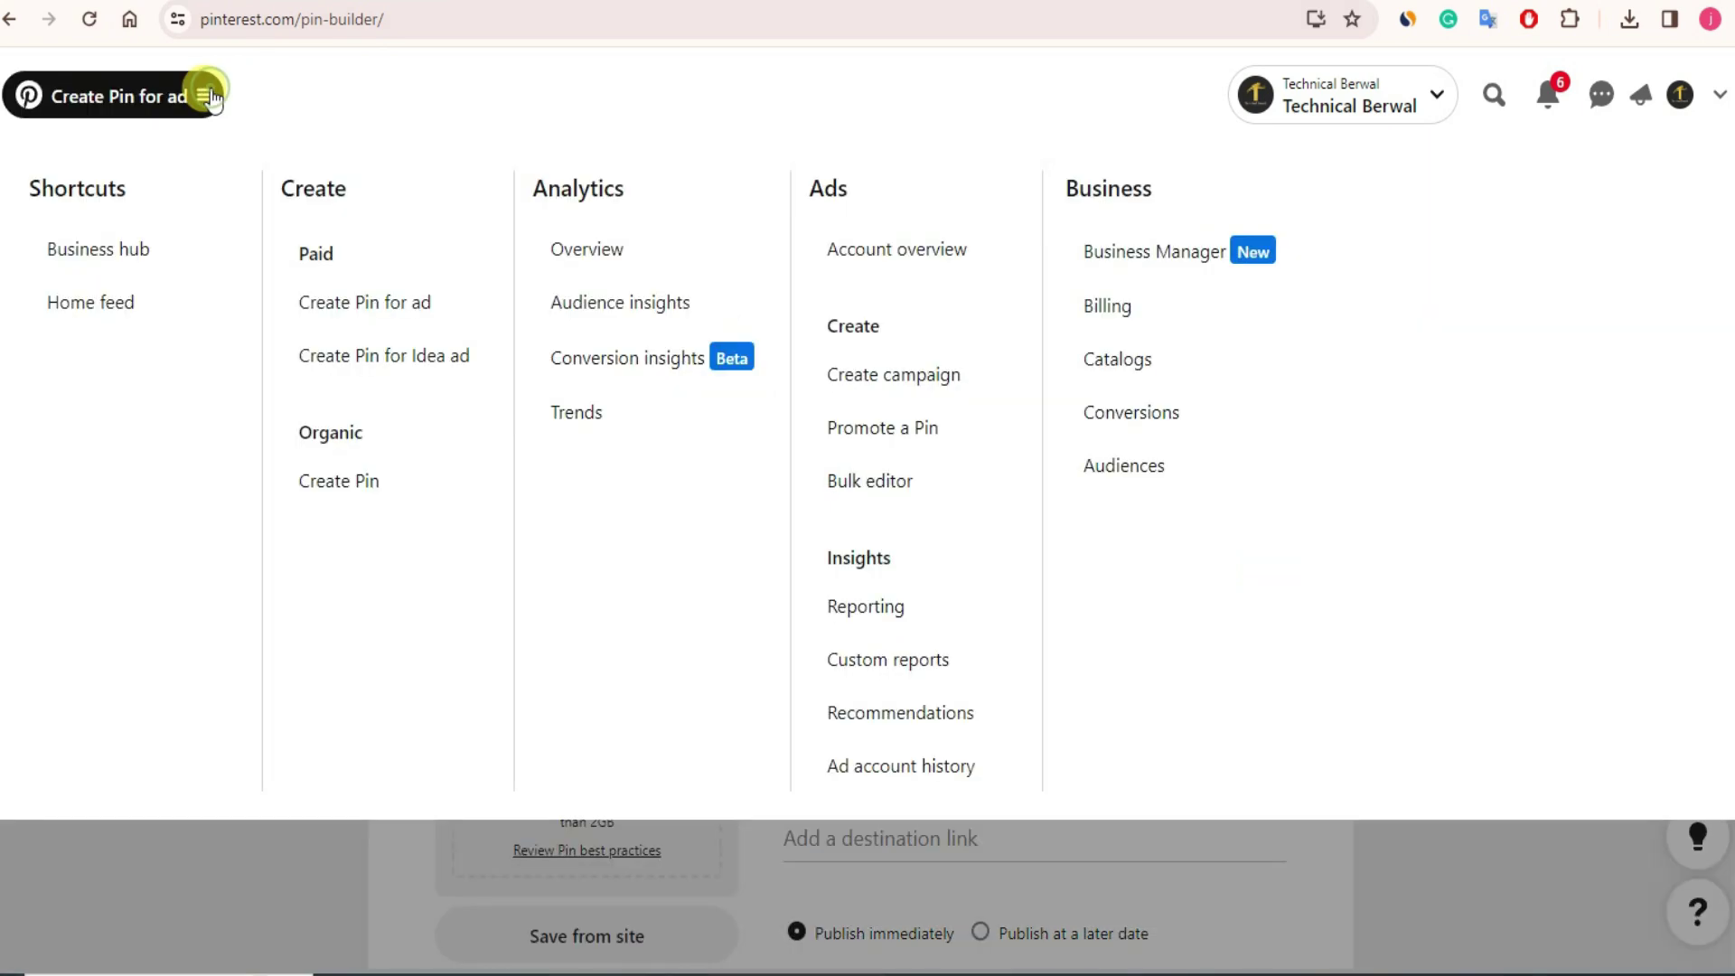
click(333, 482)
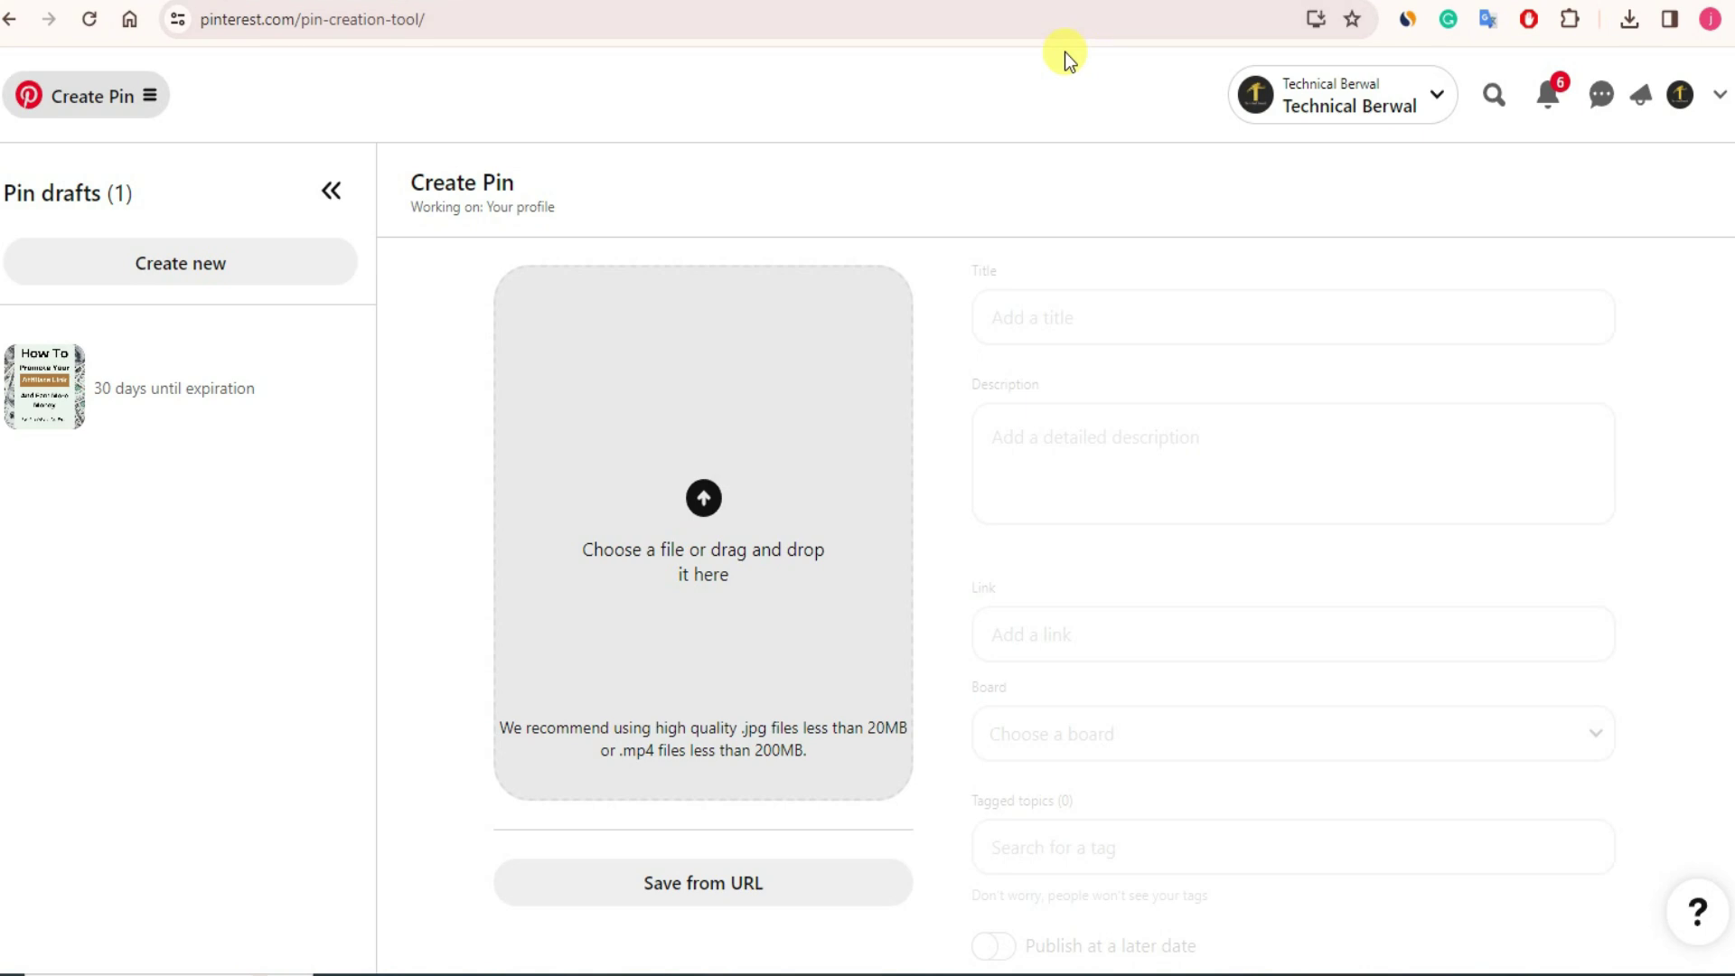
- Go to the "Create a carousel" help article and collapse its Ads Manager and bulk editor sections
key(ctrl+Tab)
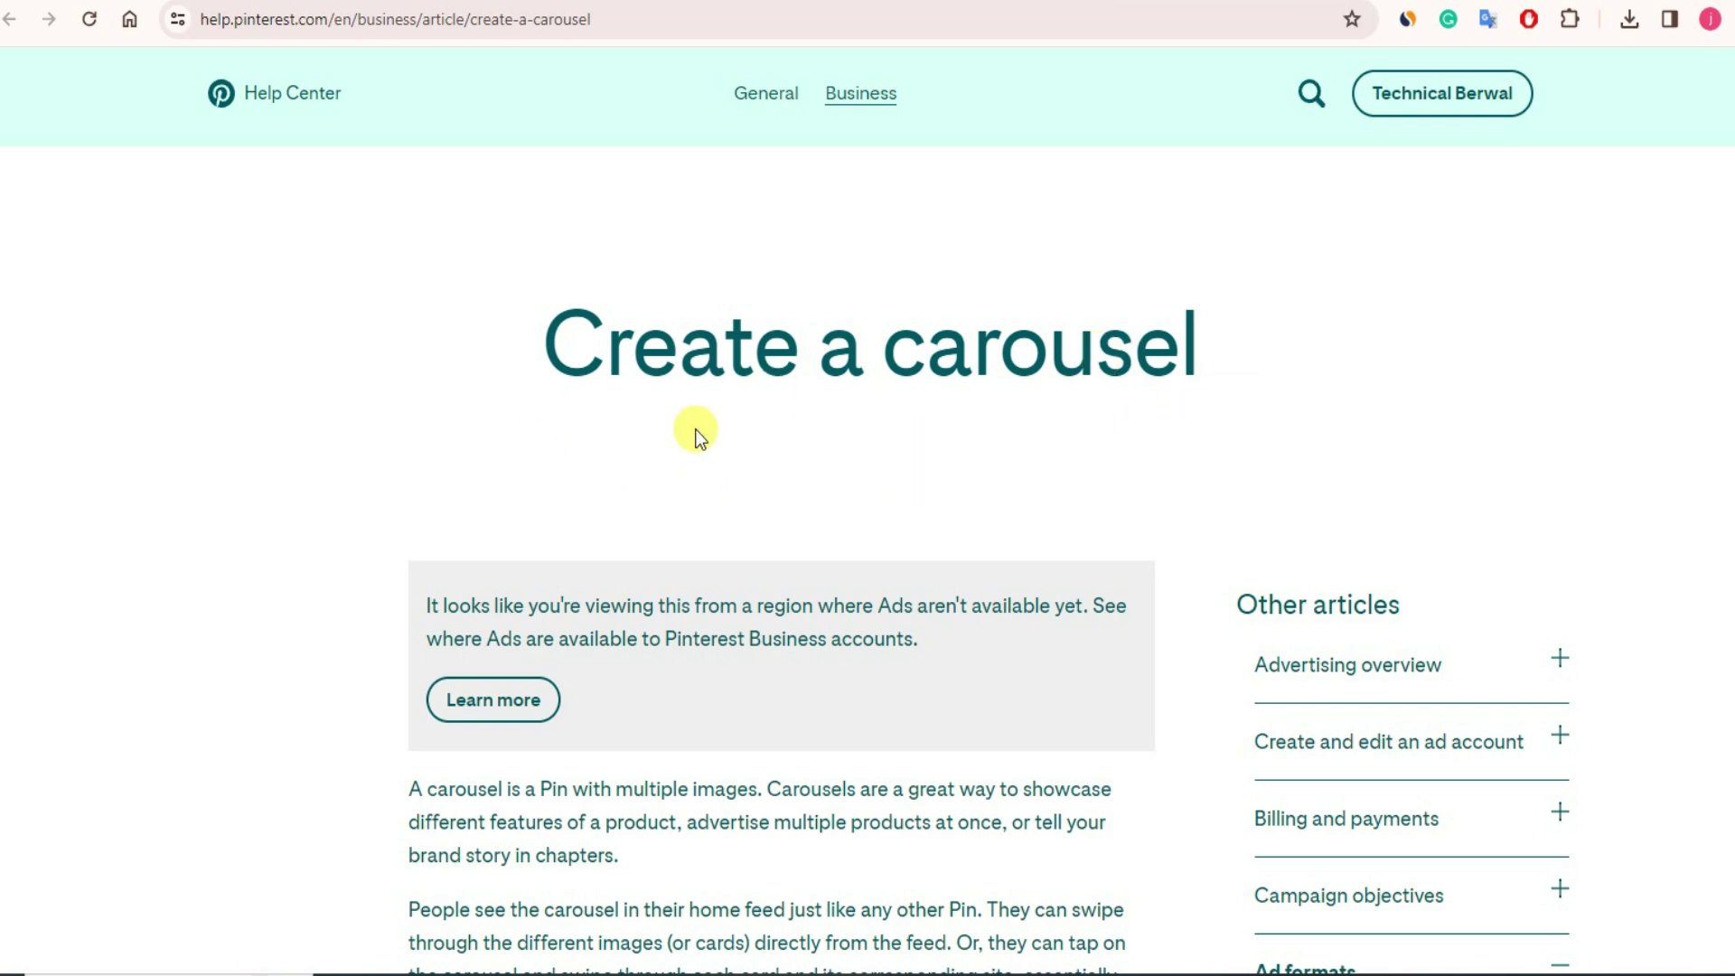
scroll(680, 426, down, 8)
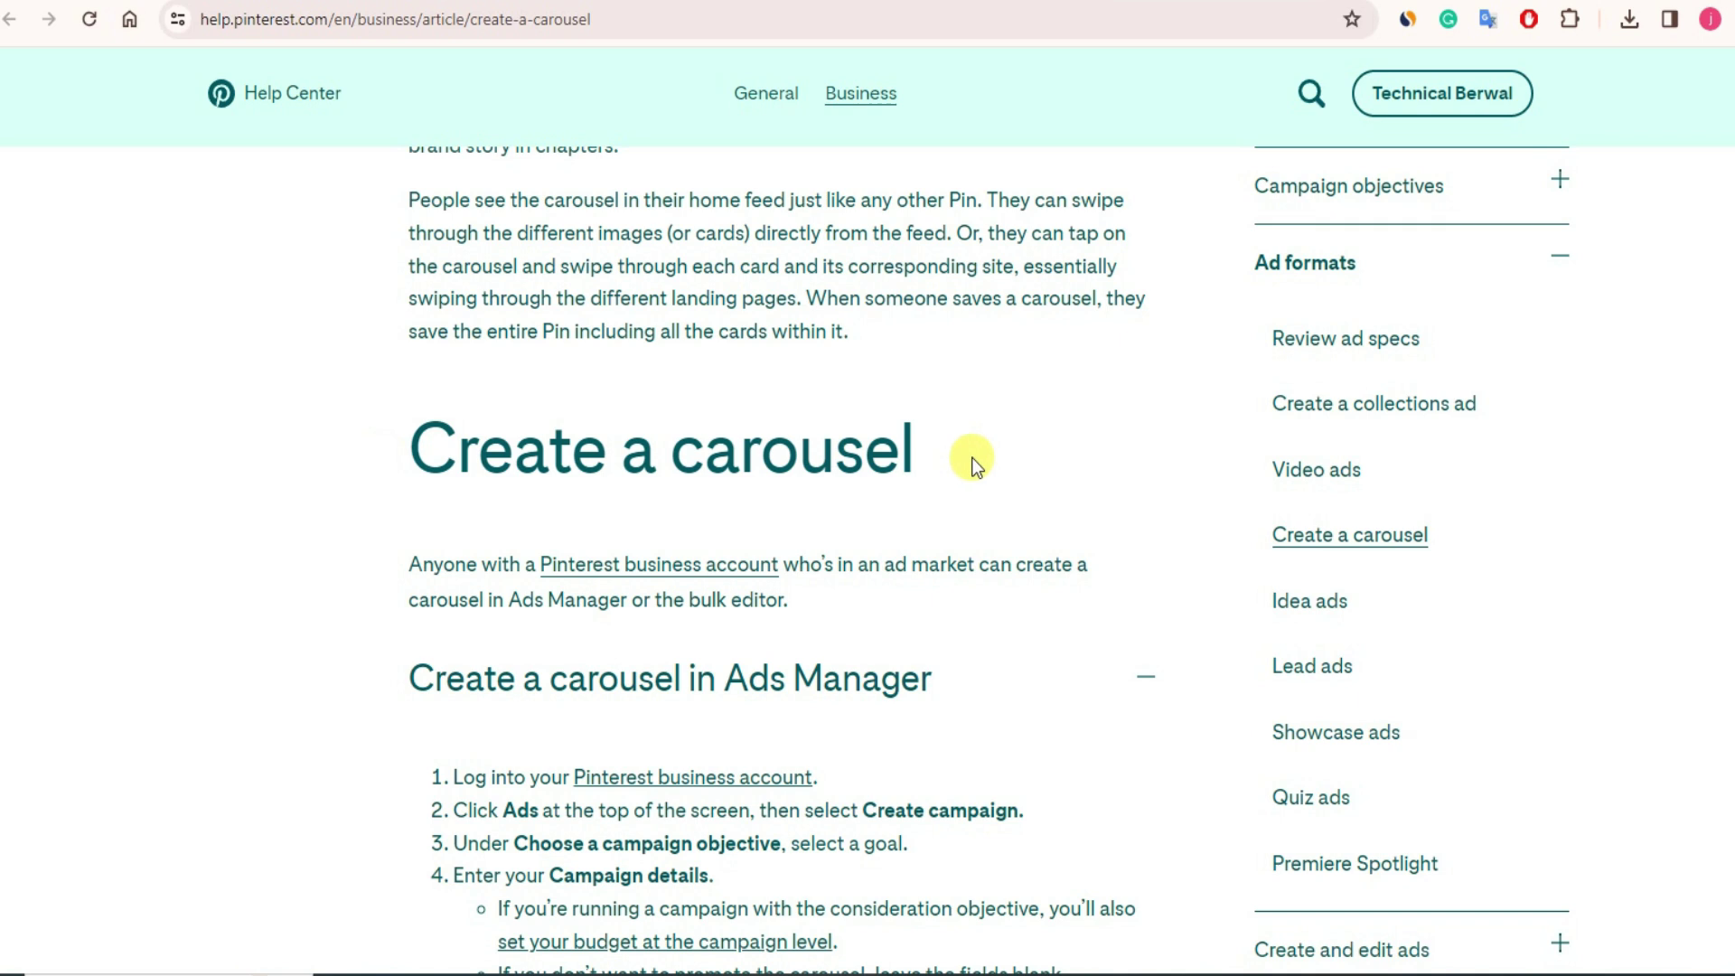
scroll(976, 466, down, 4)
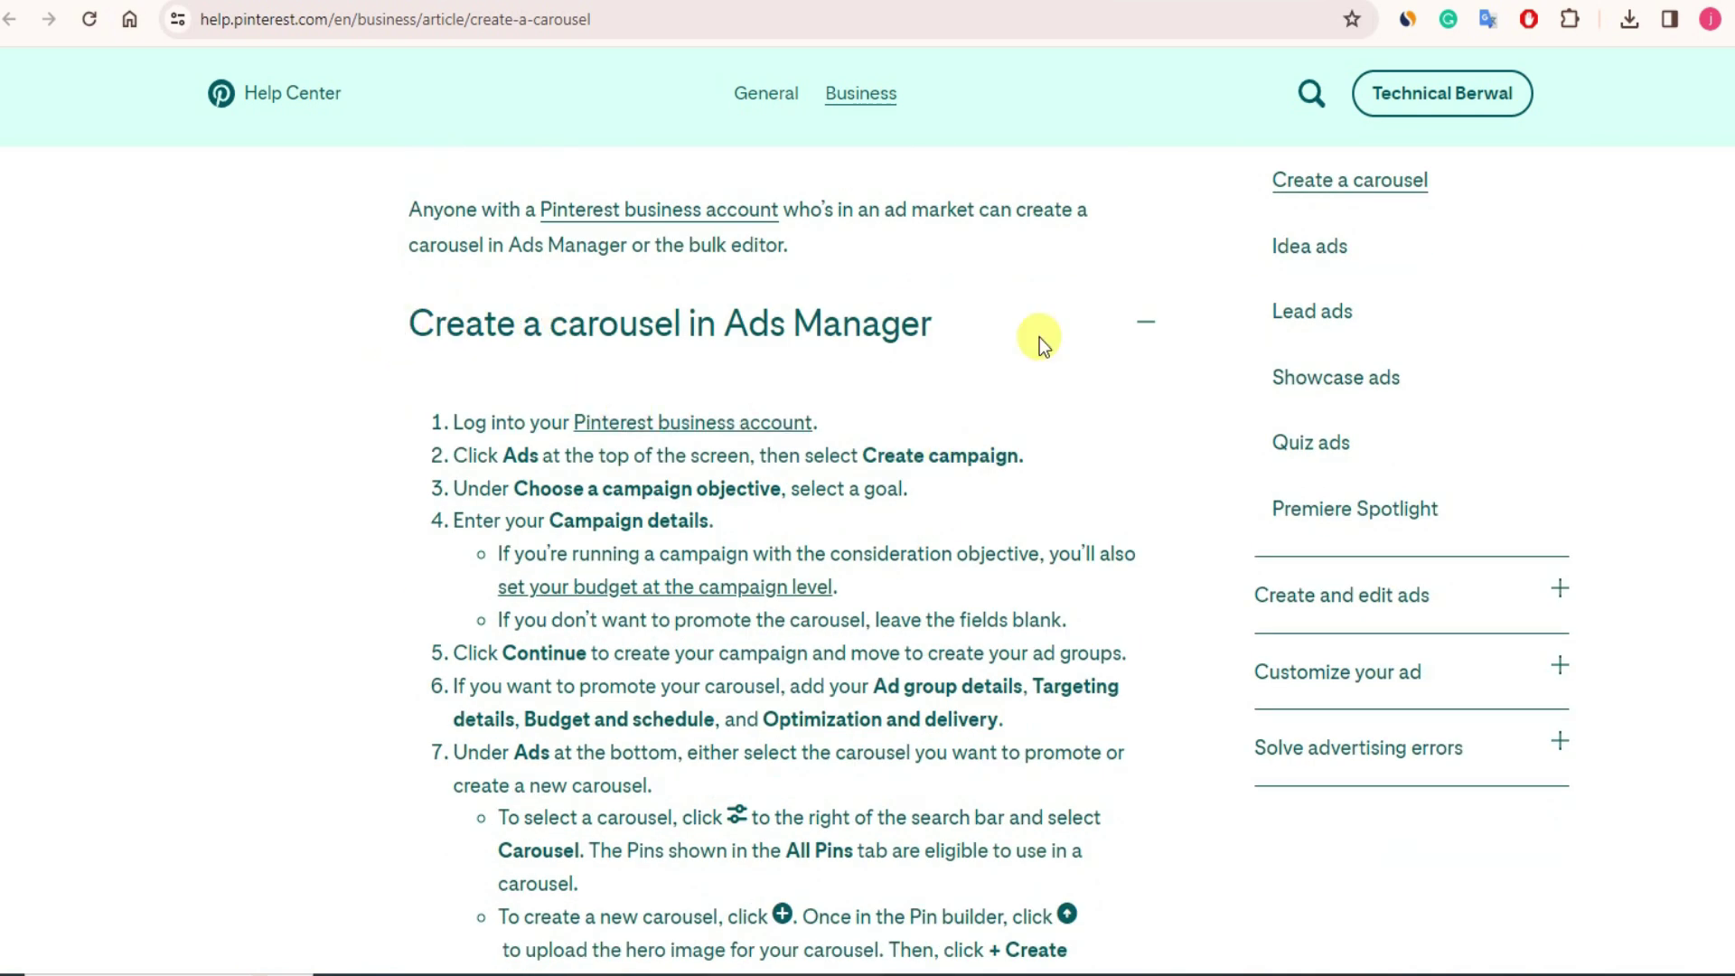
click(1142, 325)
click(1141, 442)
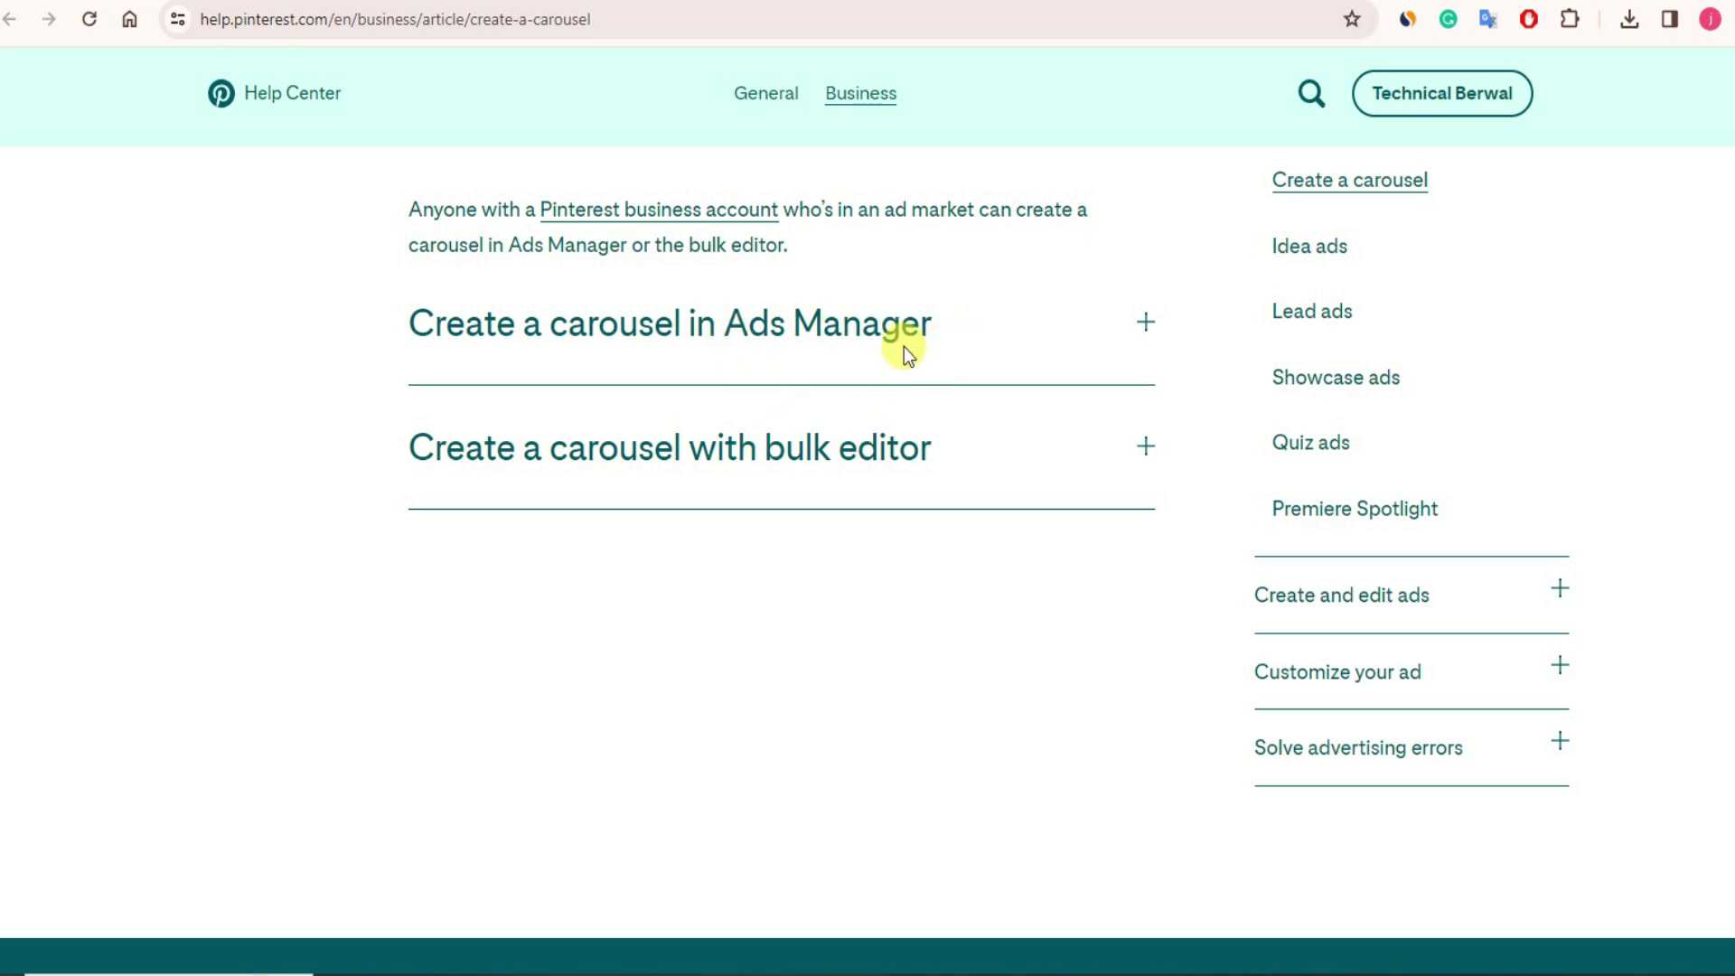
- Expand "Create a carousel in Ads Manager" and read through its steps and the bulk editor instructions
click(1145, 322)
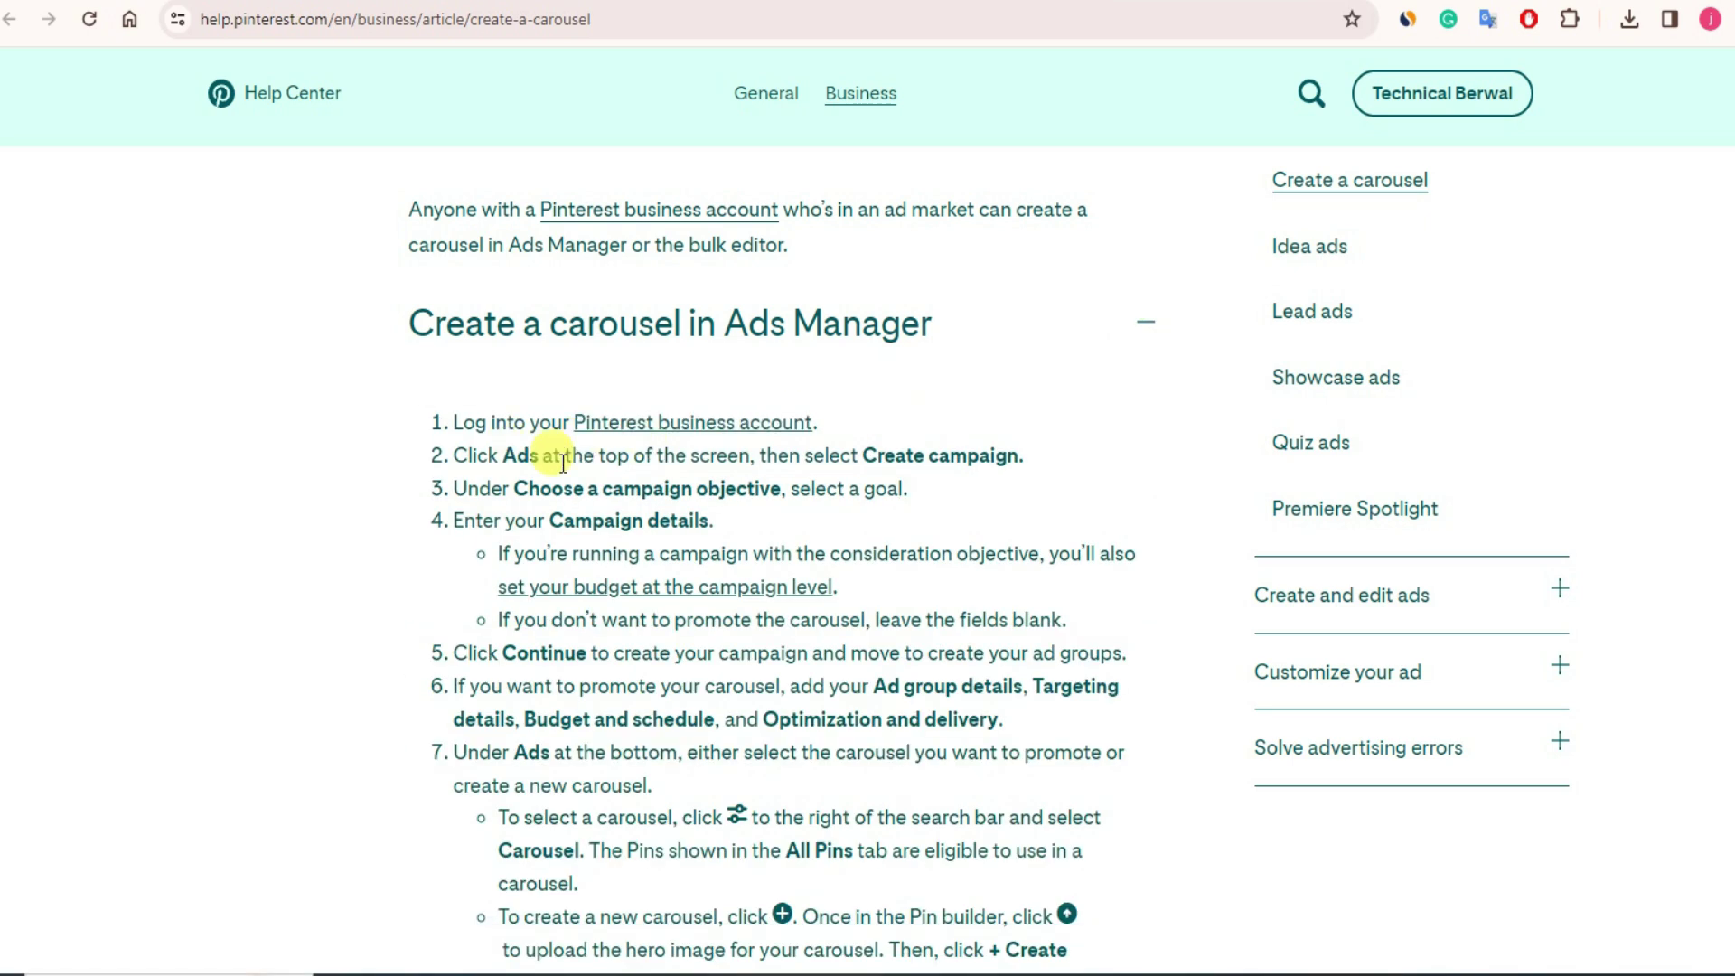
scroll(596, 609, down, 4)
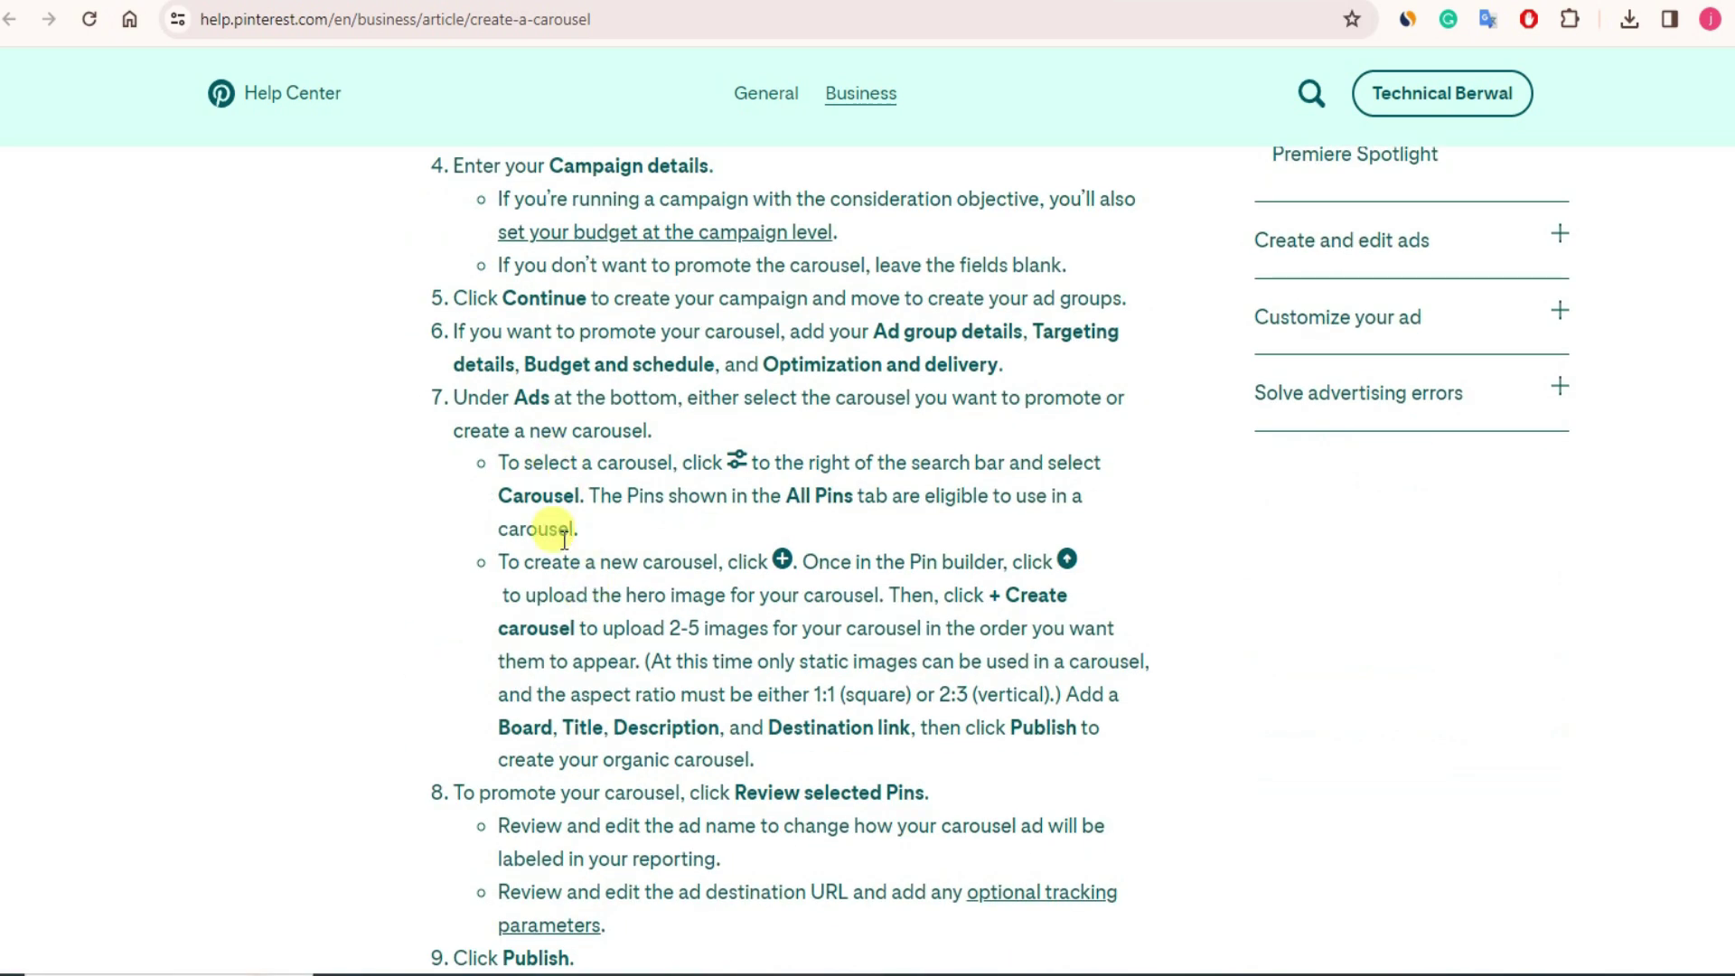
scroll(633, 513, down, 4)
scroll(725, 485, down, 4)
click(686, 474)
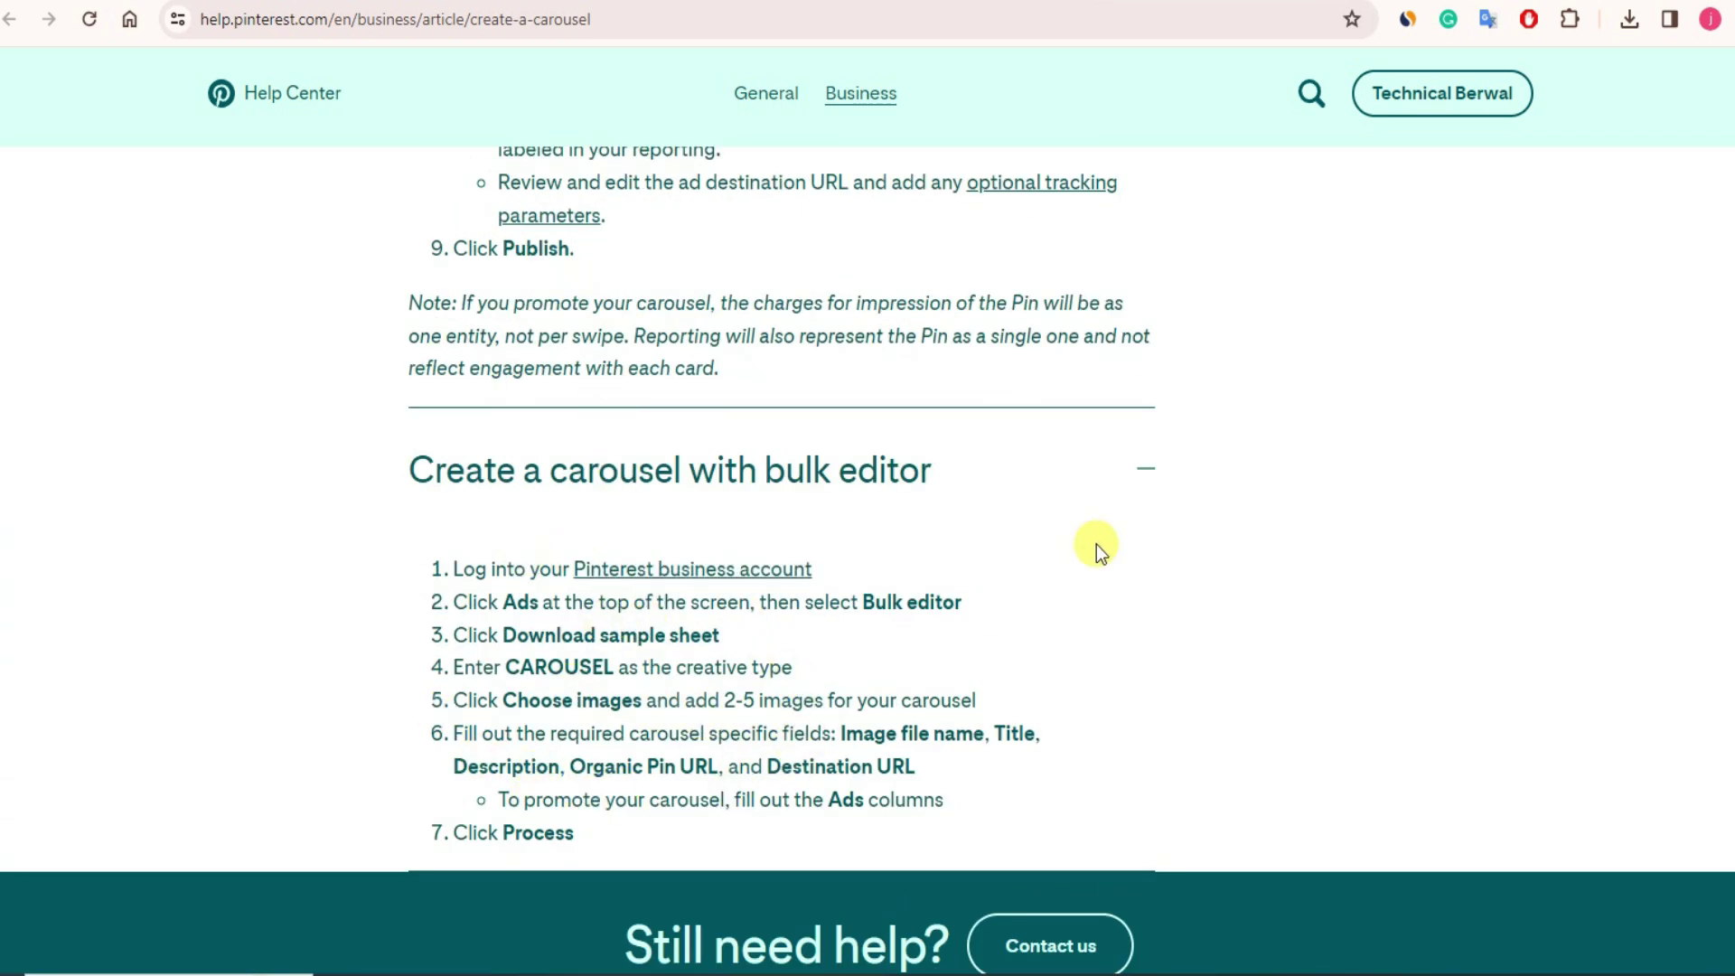
click(1142, 461)
scroll(999, 422, up, 9)
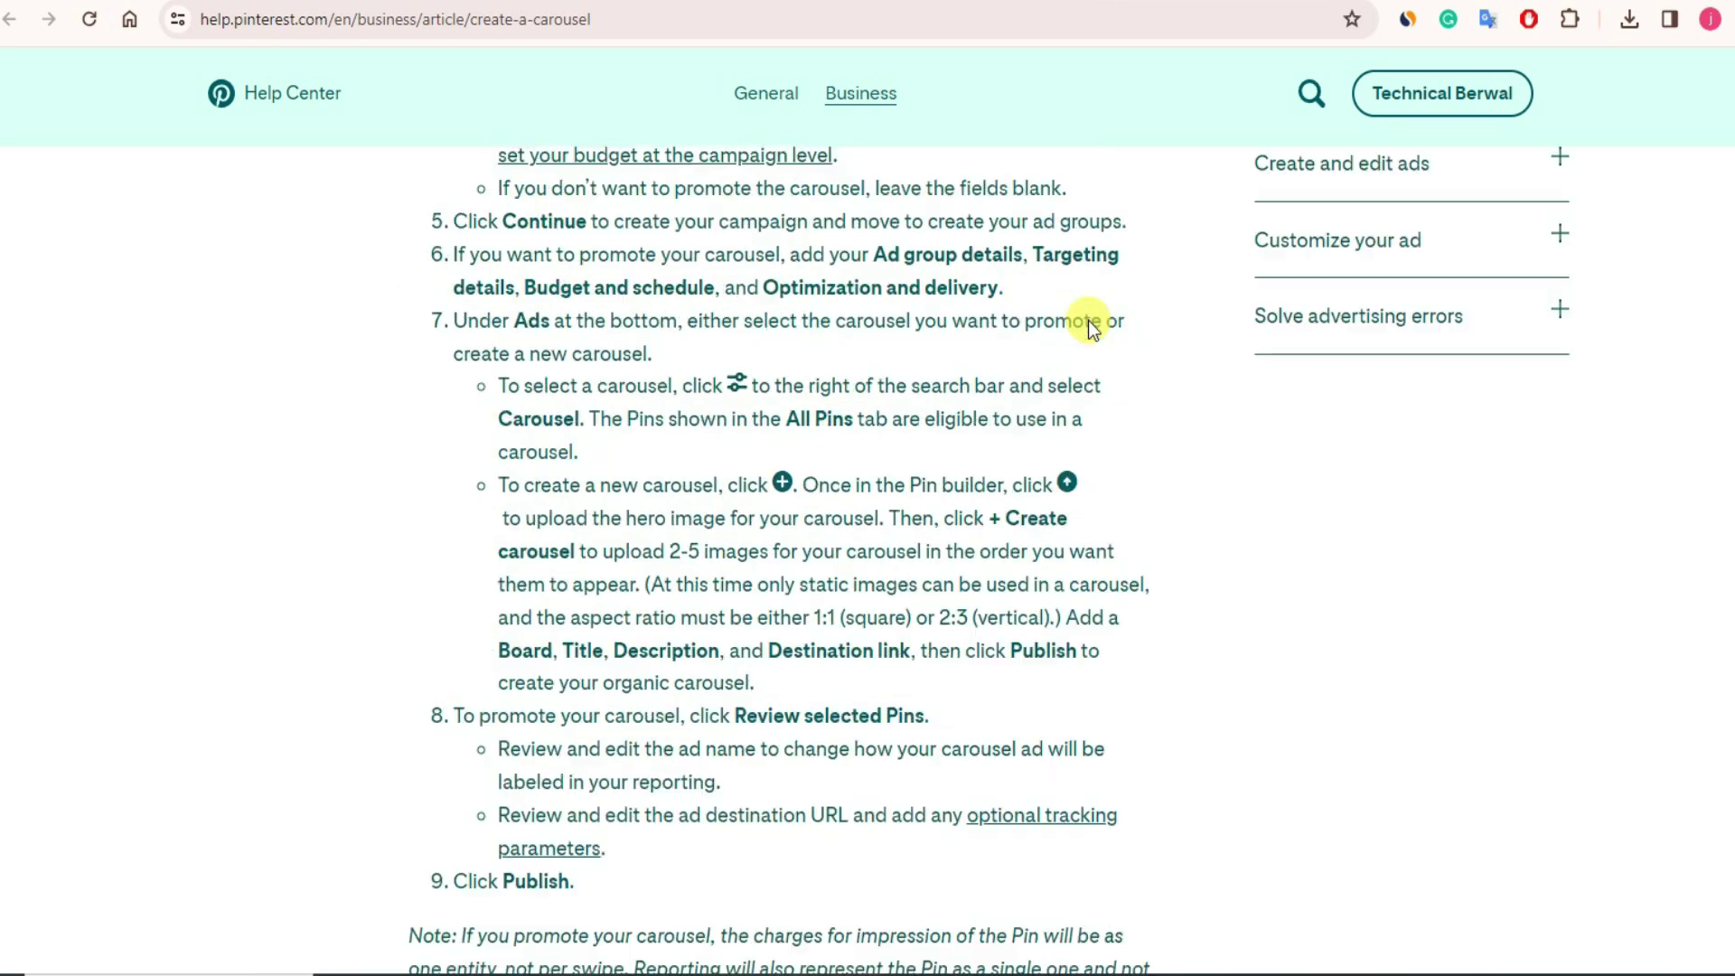
scroll(1137, 389, up, 3)
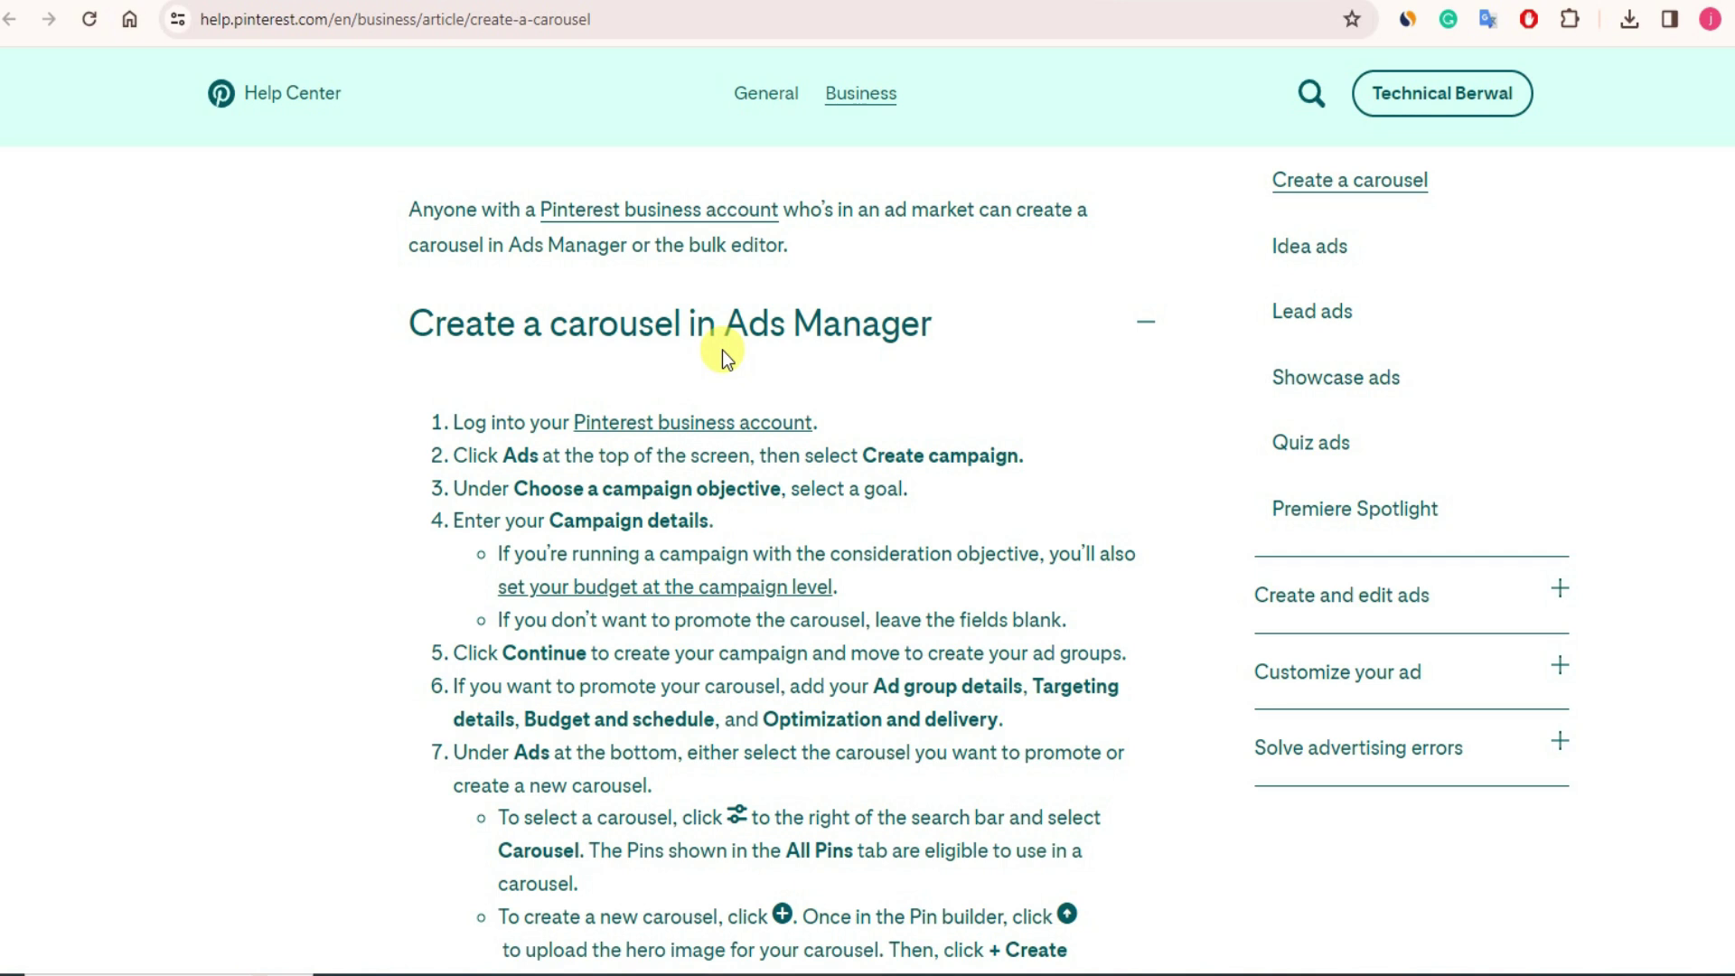
- Highlight the options in step 7 to select a carousel for promotion or create a new carousel
scroll(716, 350, down, 4)
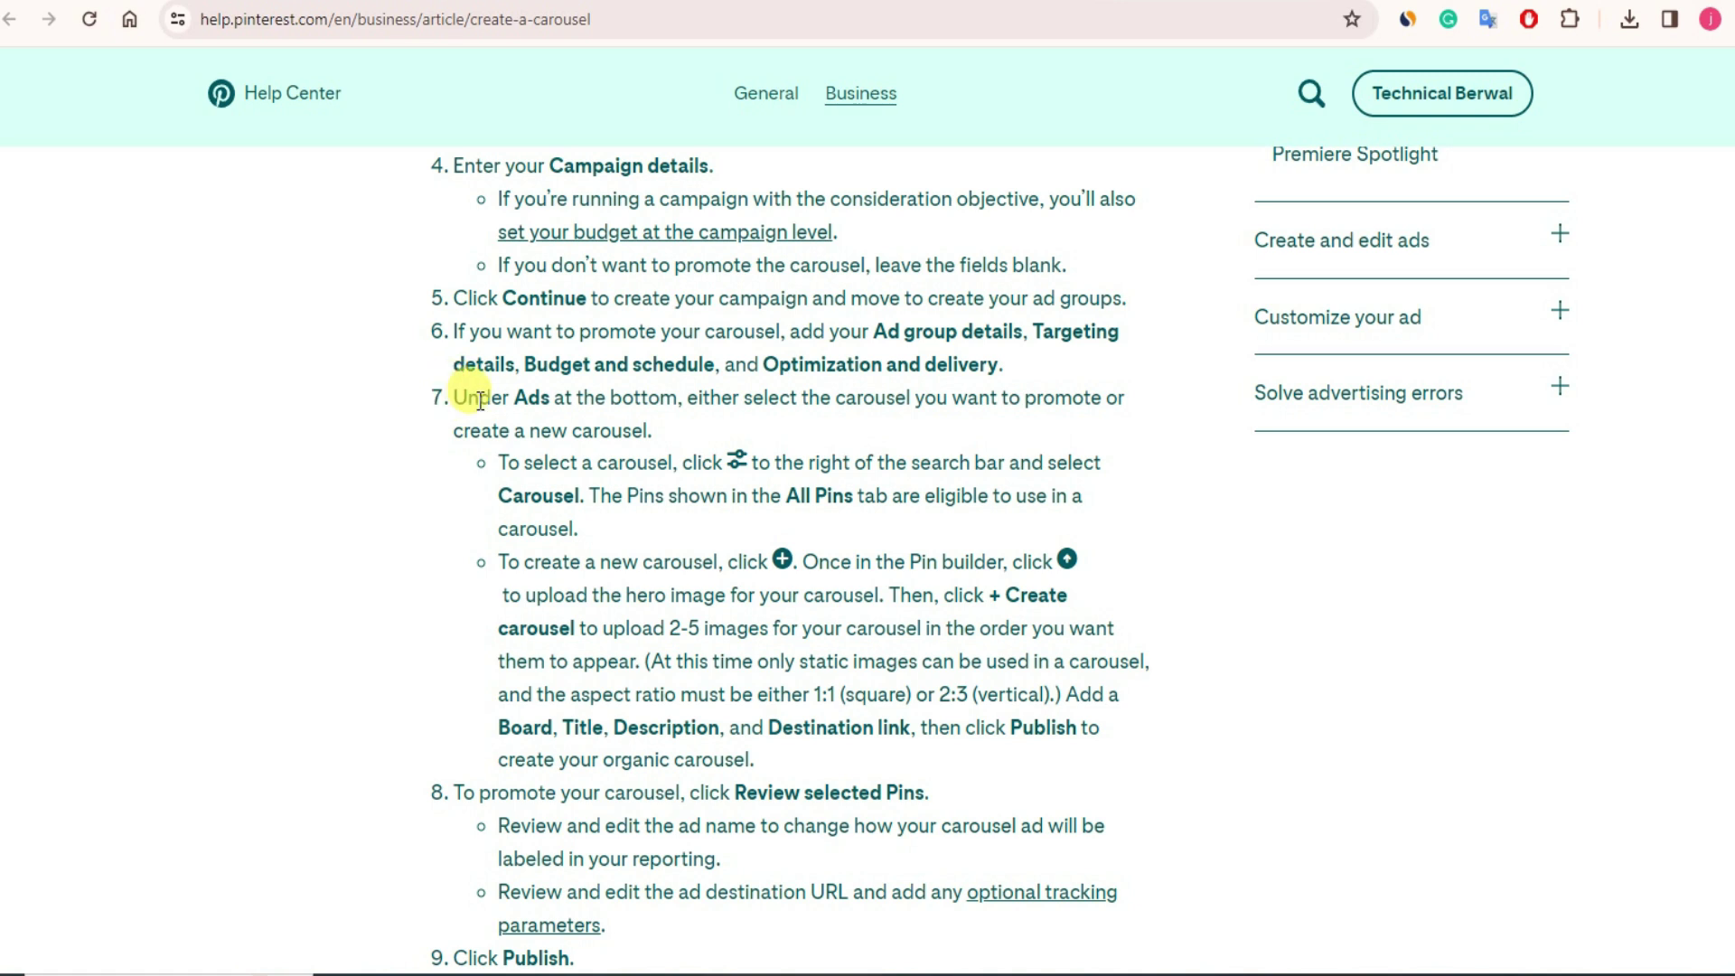
drag(455, 397, 1108, 398)
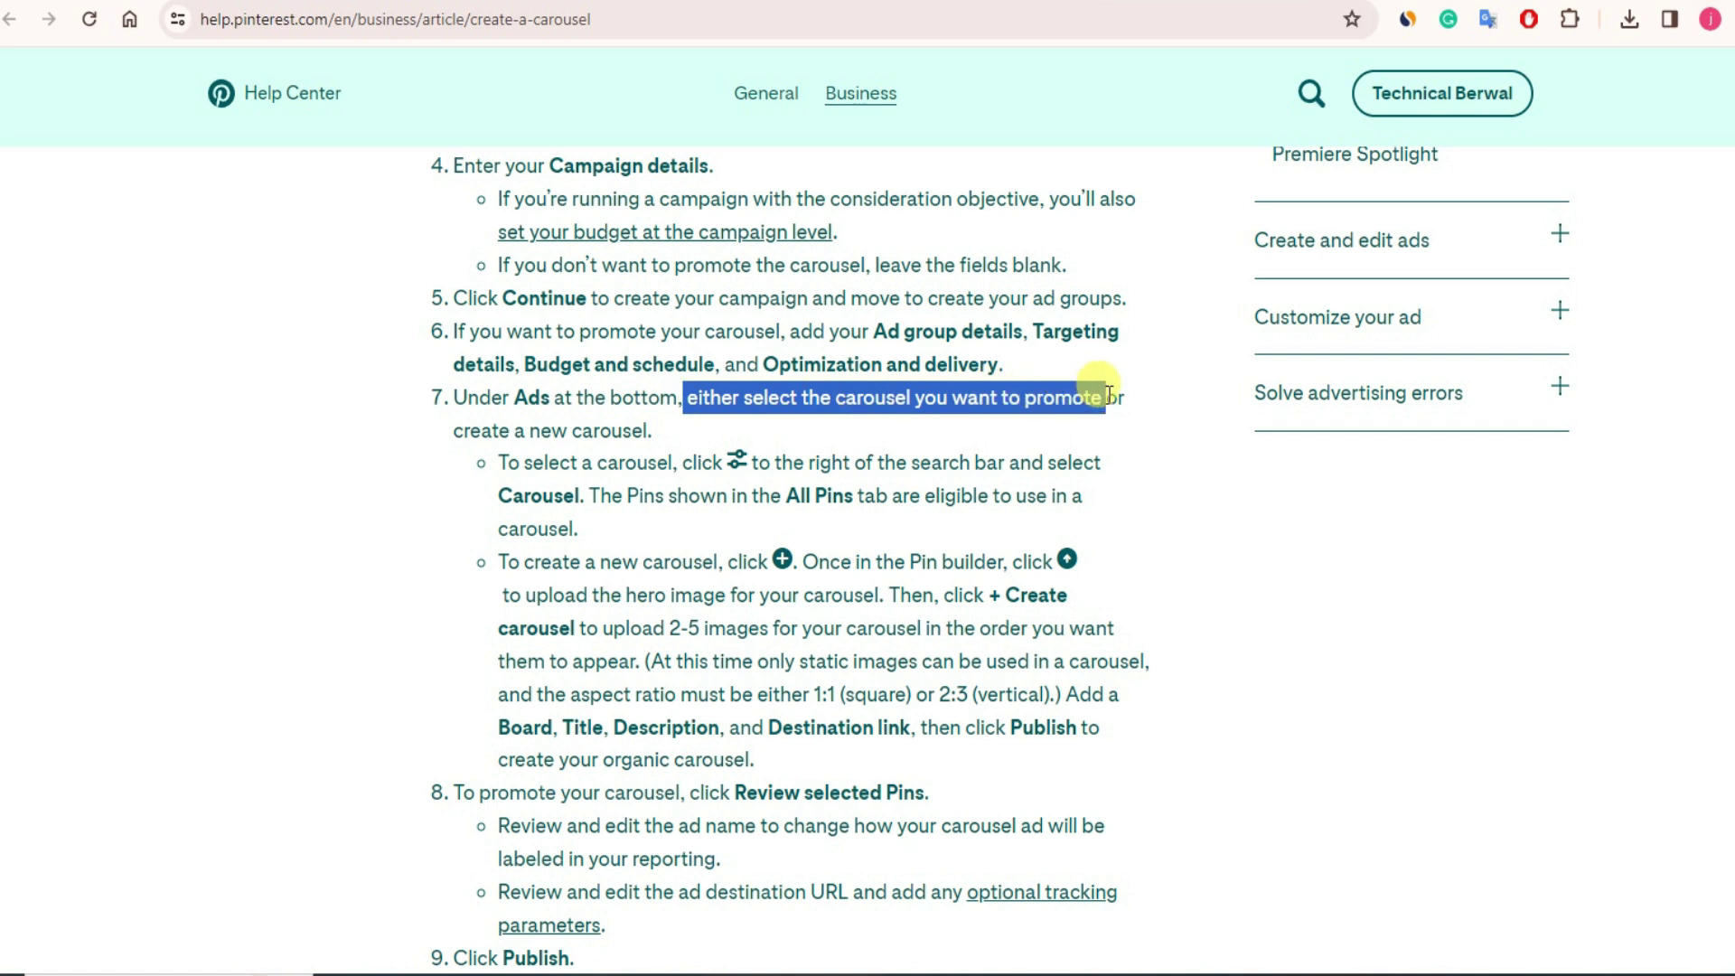
click(1108, 397)
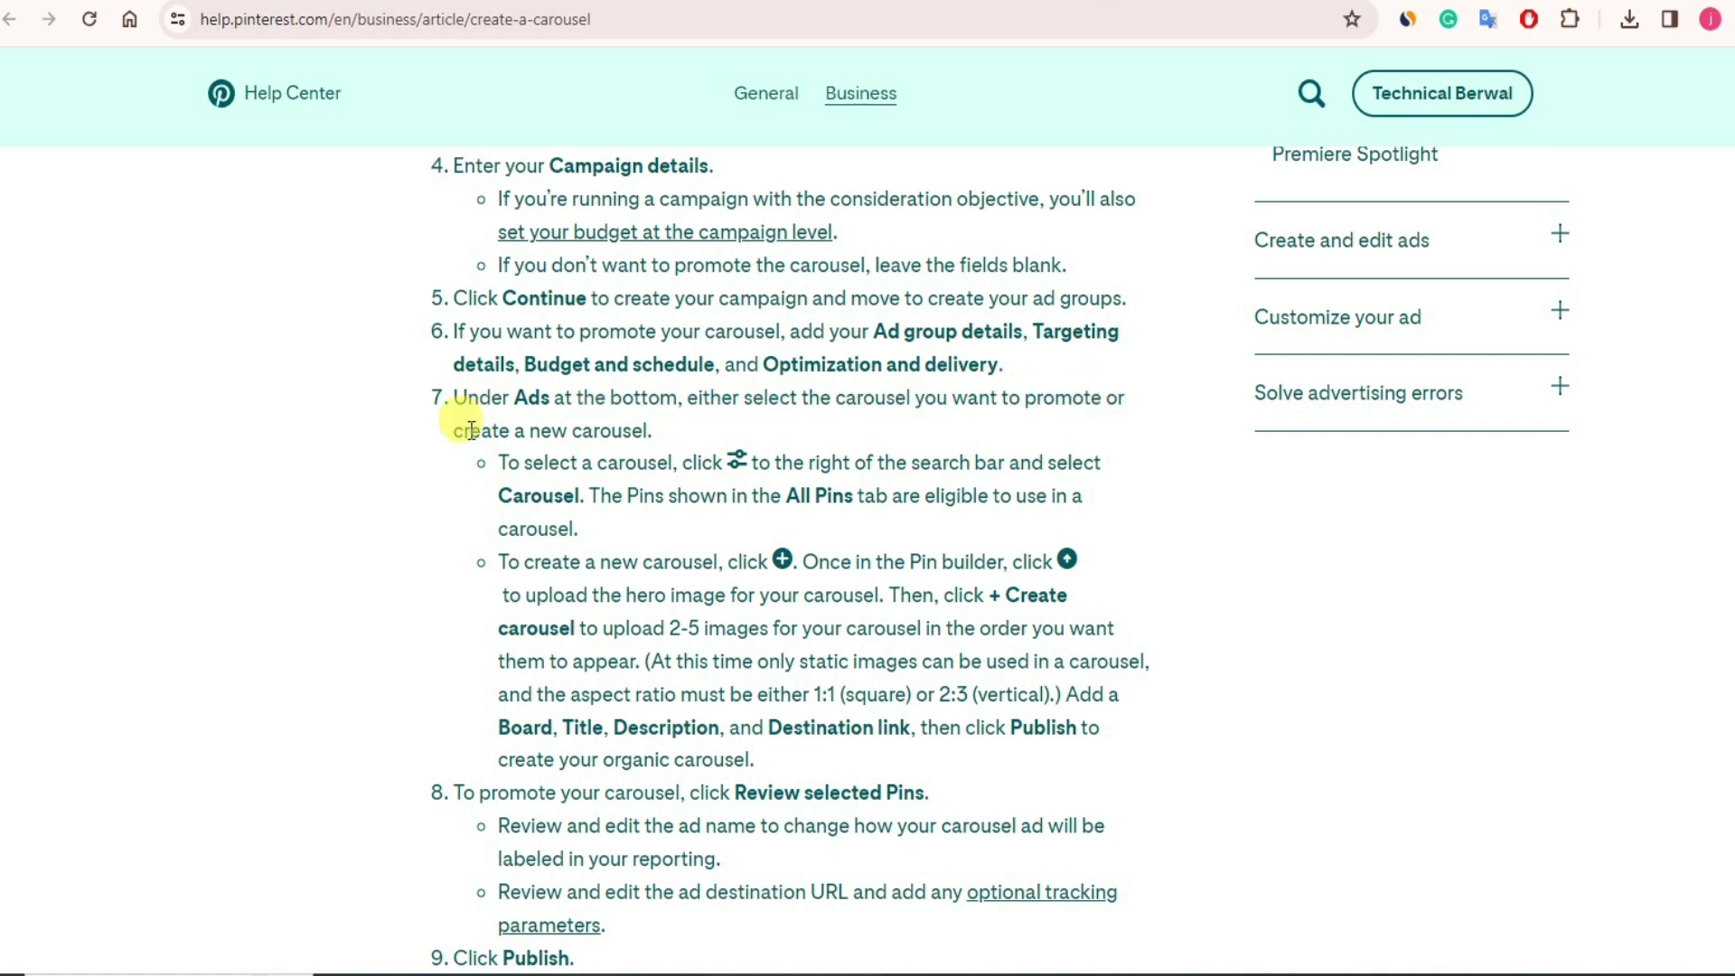
drag(454, 432, 666, 434)
click(713, 425)
- Highlight the sub-steps of step 7 through "Publish to create your organic carousel."
drag(504, 465, 727, 463)
click(318, 18)
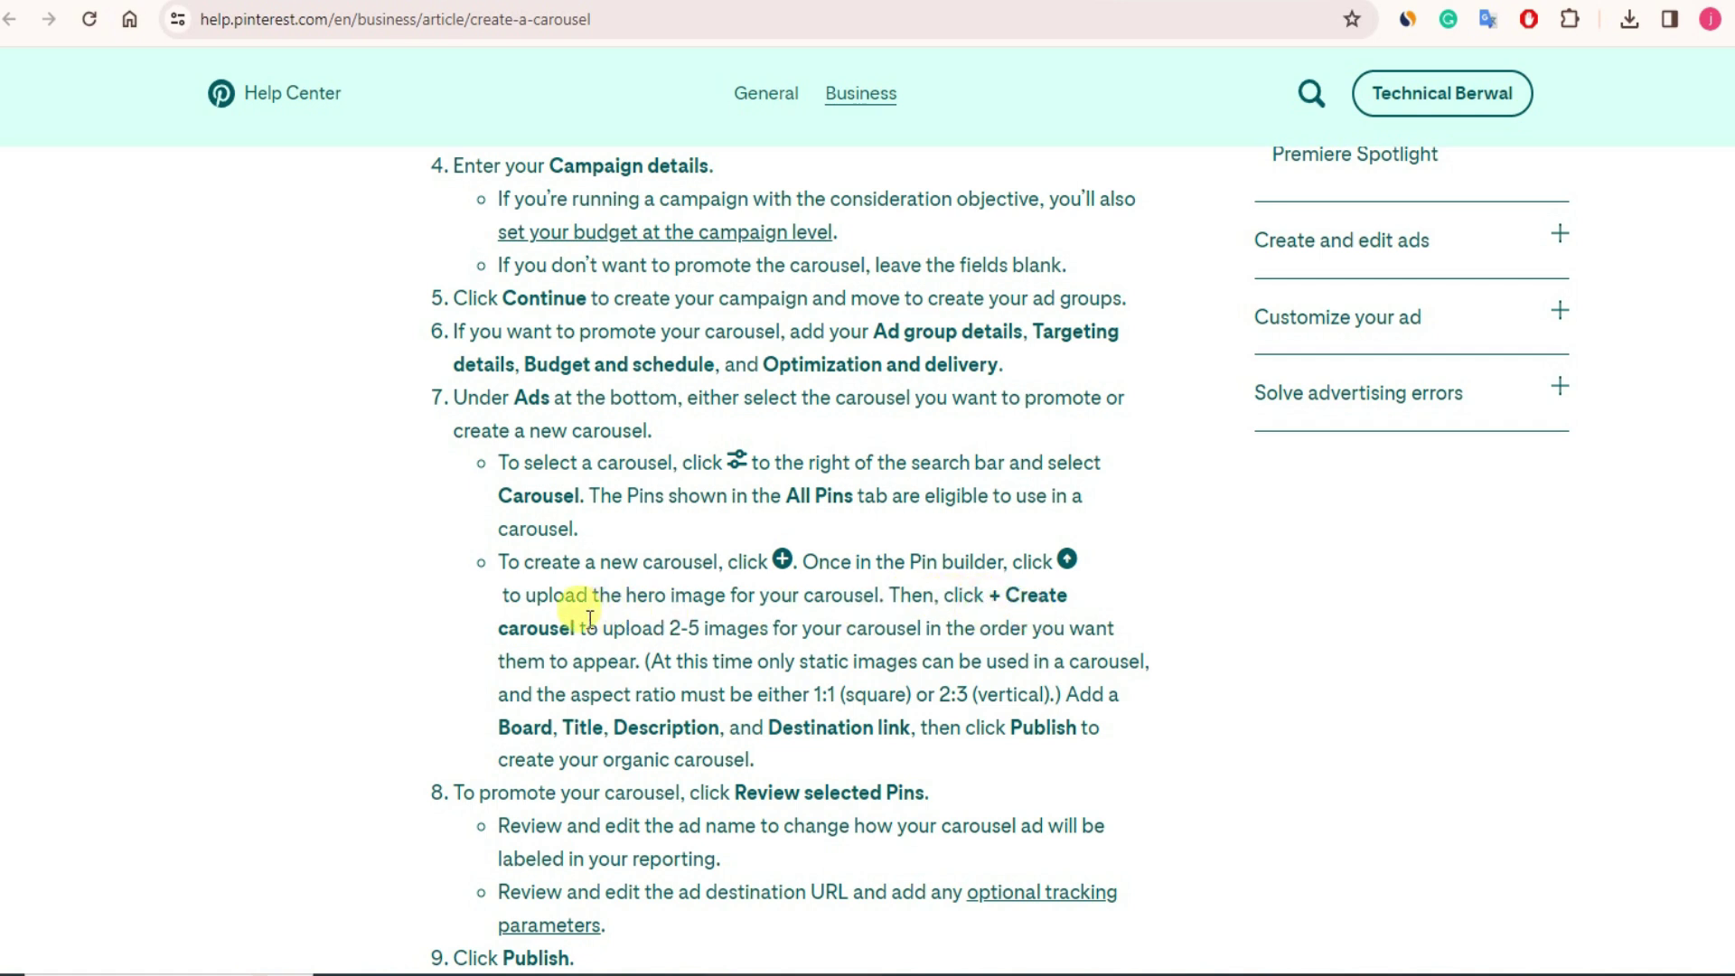
drag(510, 726, 1018, 754)
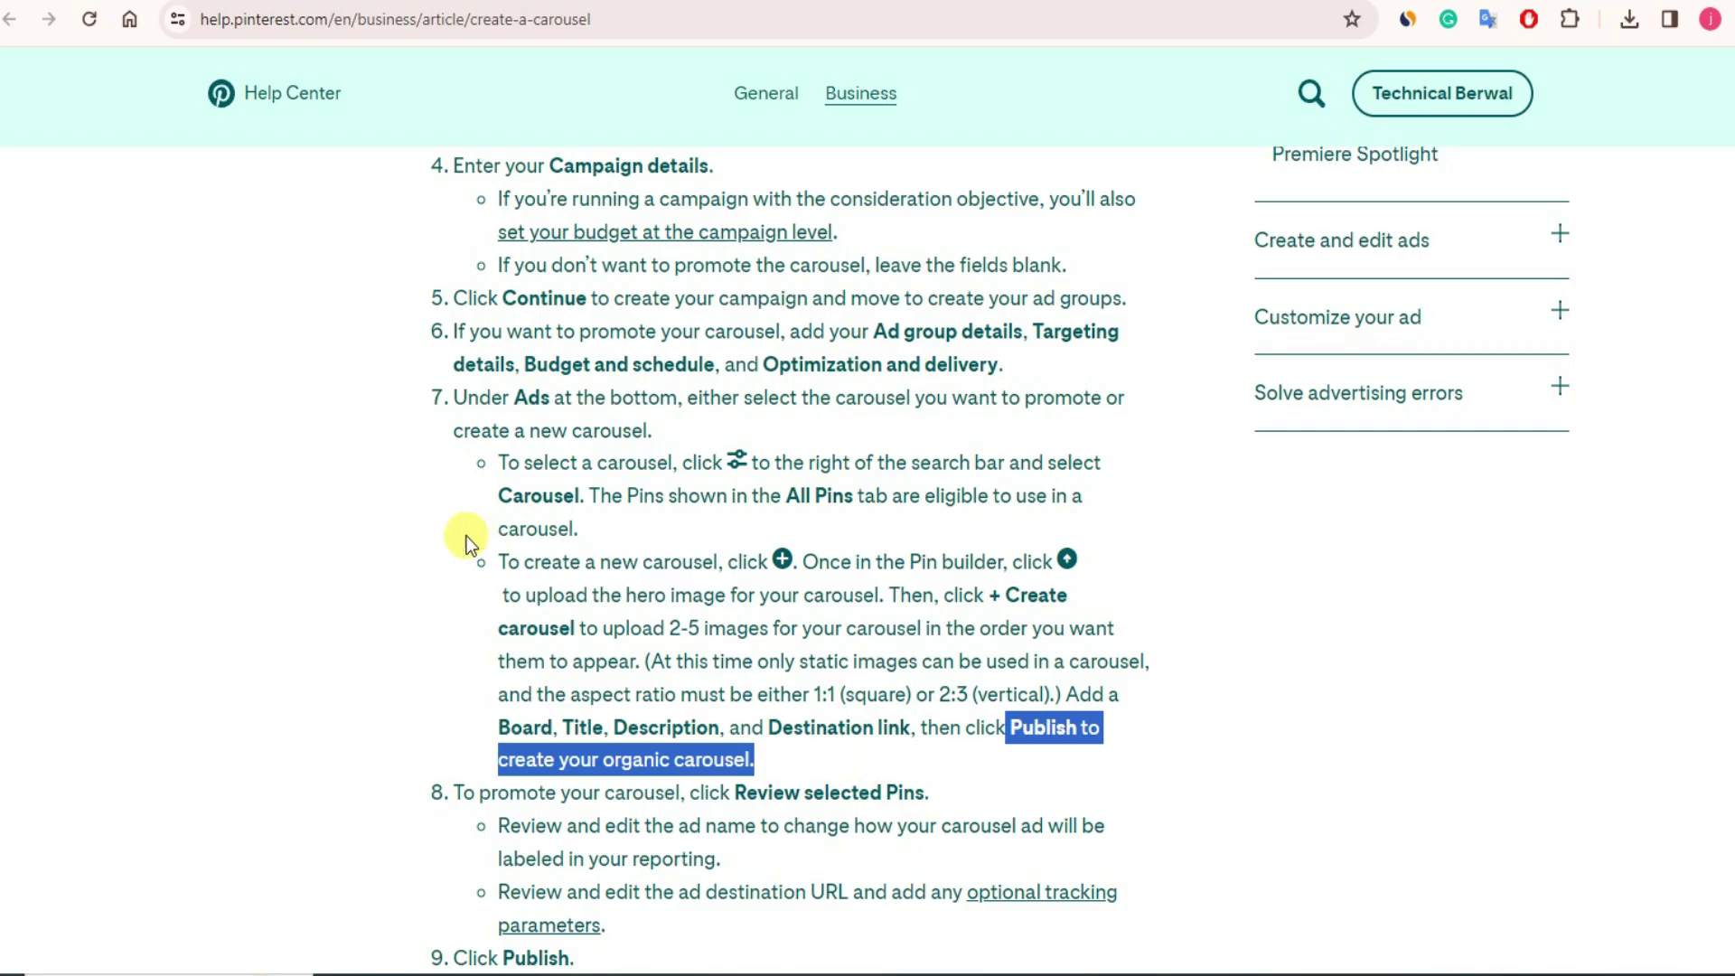
drag(492, 463, 775, 764)
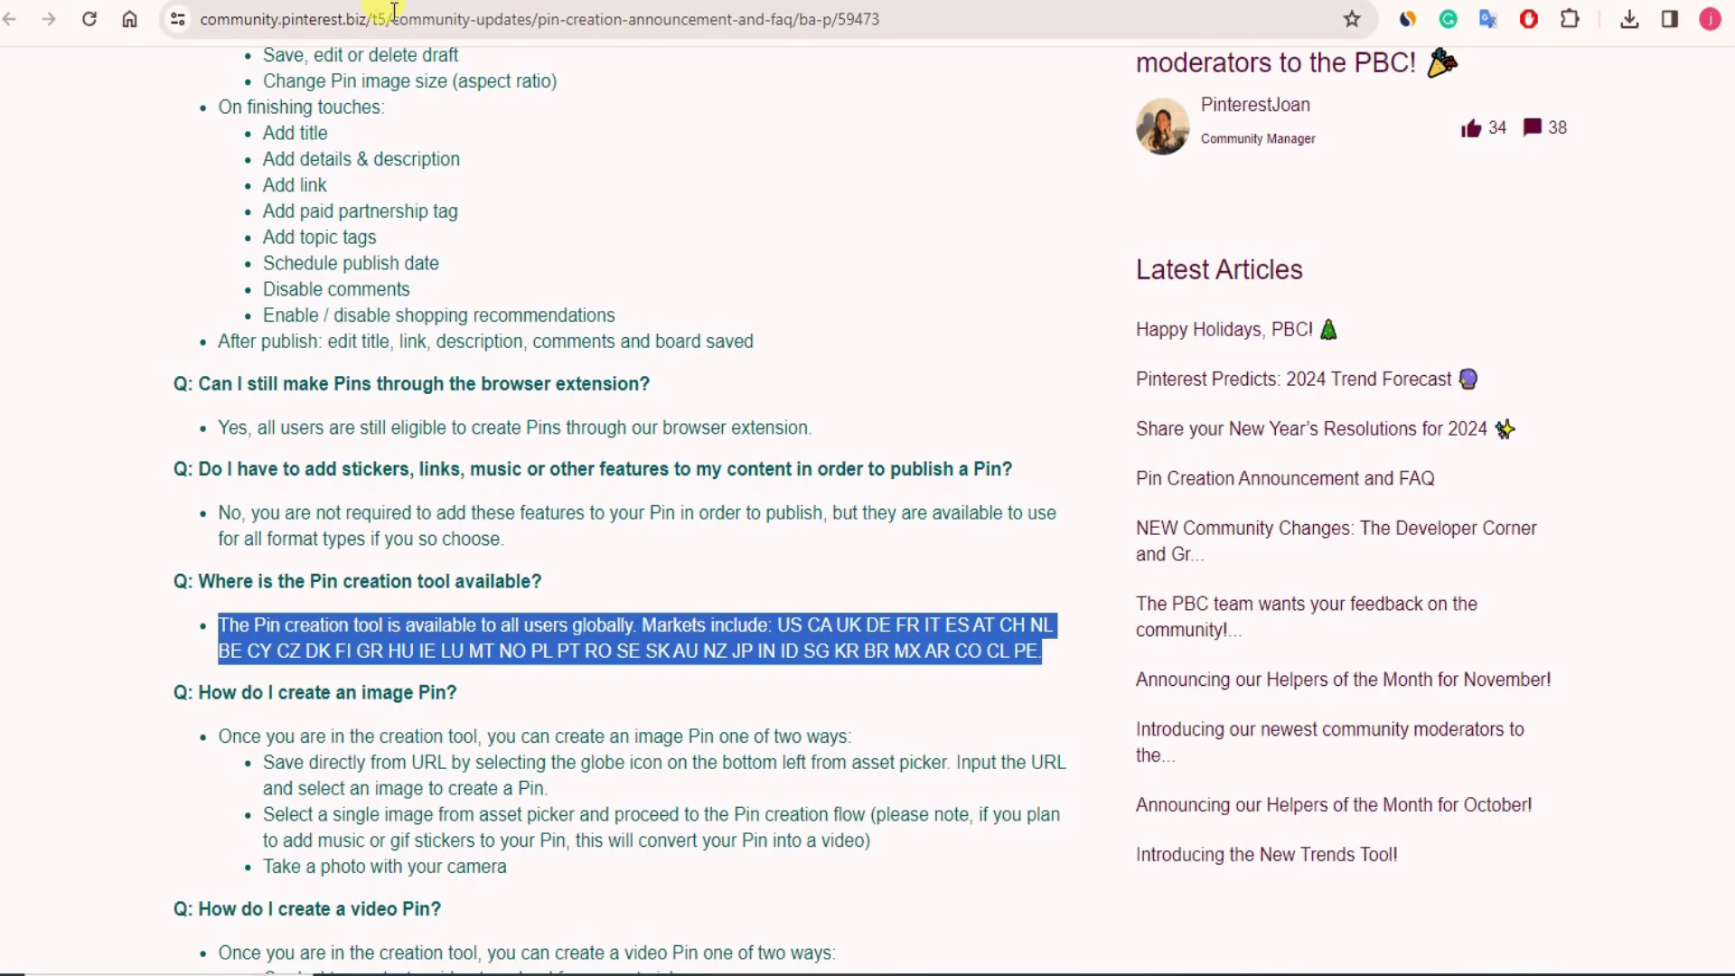
- Skim the whole Pin Creation Announcement and FAQ article, and highlight a line in the notes
click(570, 182)
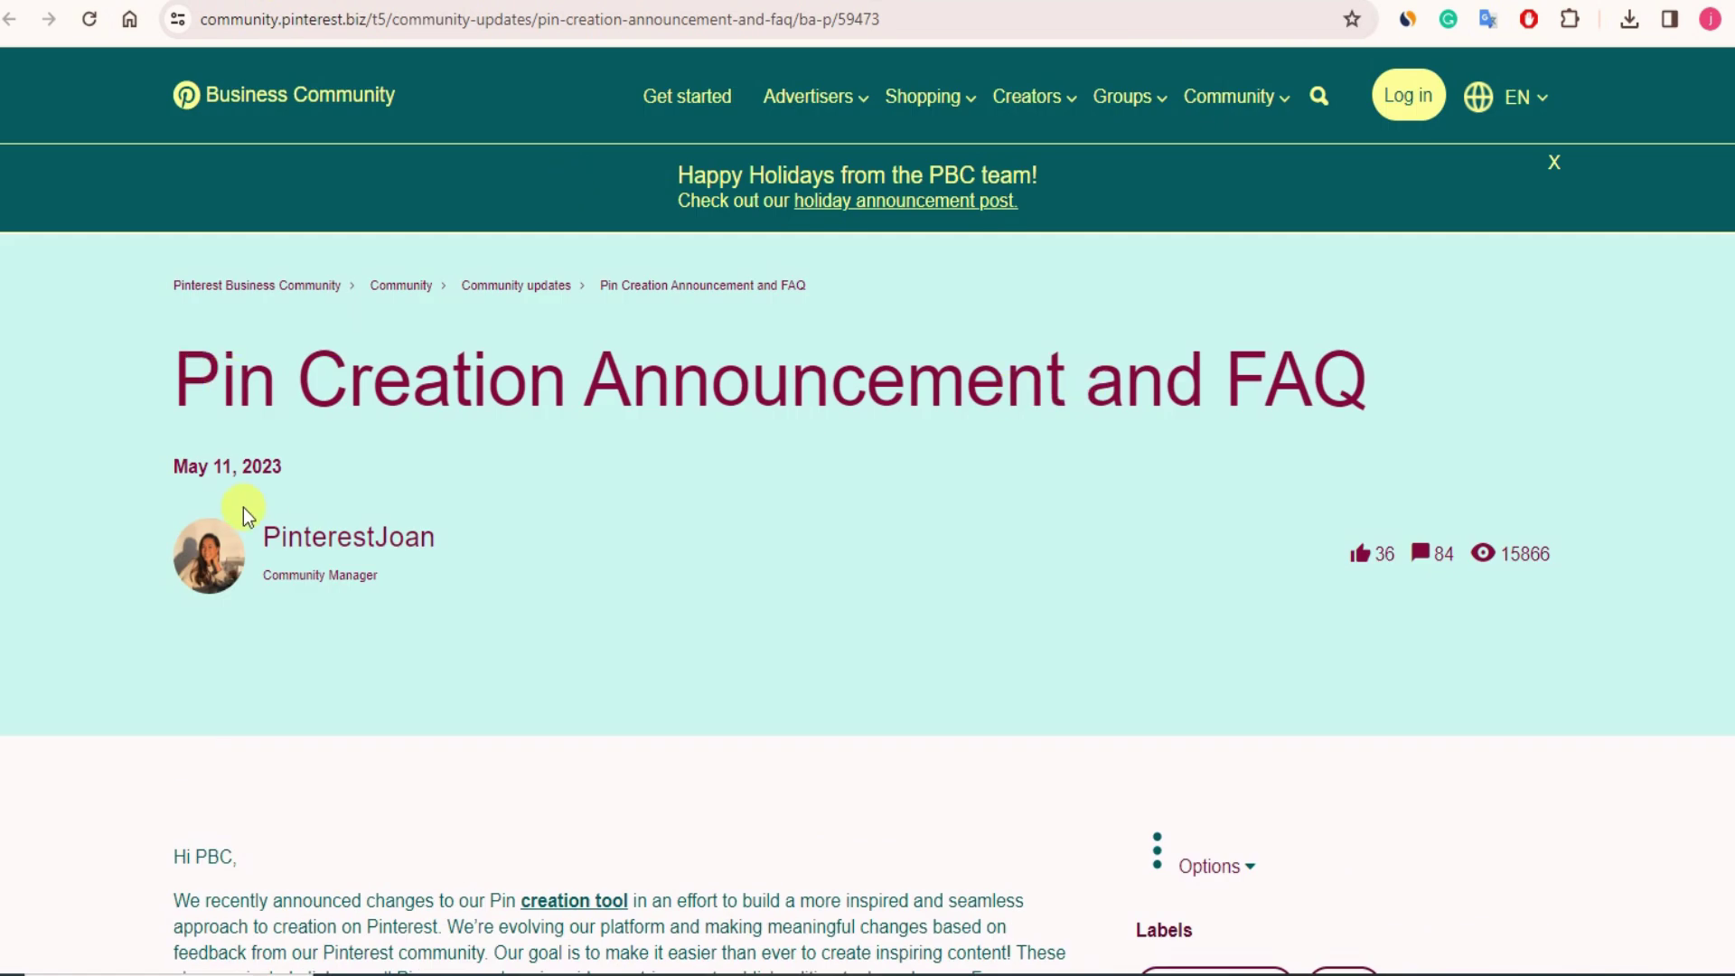
scroll(376, 543, down, 20)
scroll(517, 490, up, 20)
key(alt+Tab)
drag(350, 411, 1194, 404)
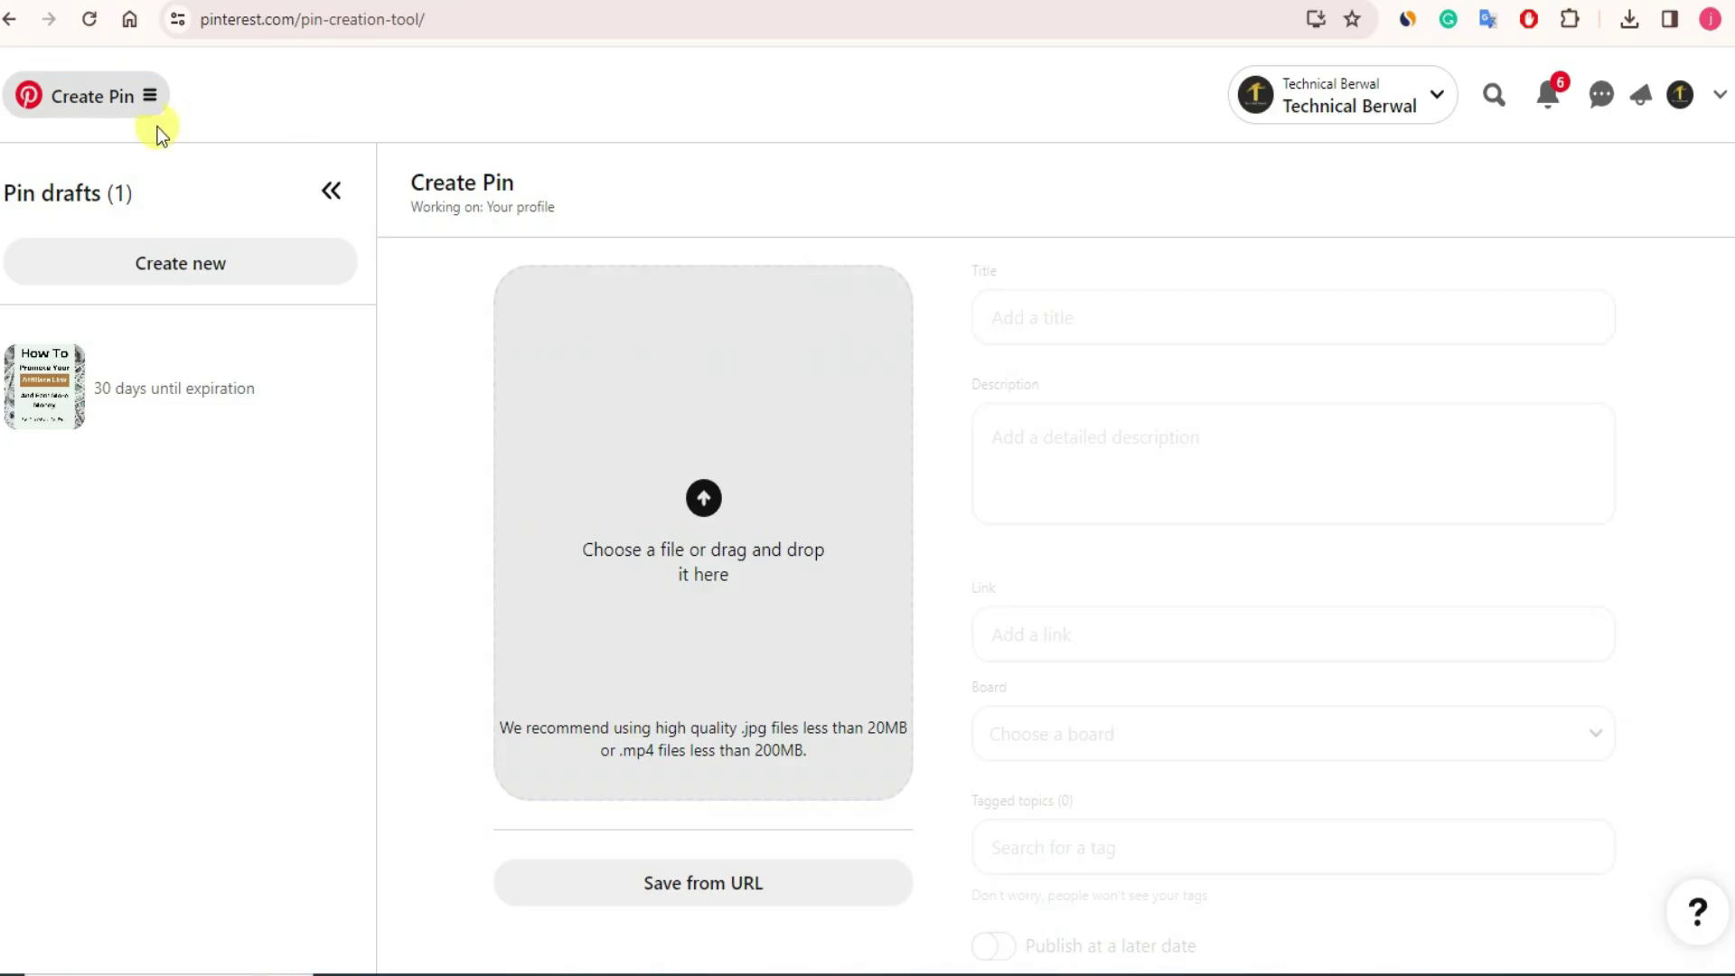
- Open the paid creation page for making a pin for an ad
click(150, 95)
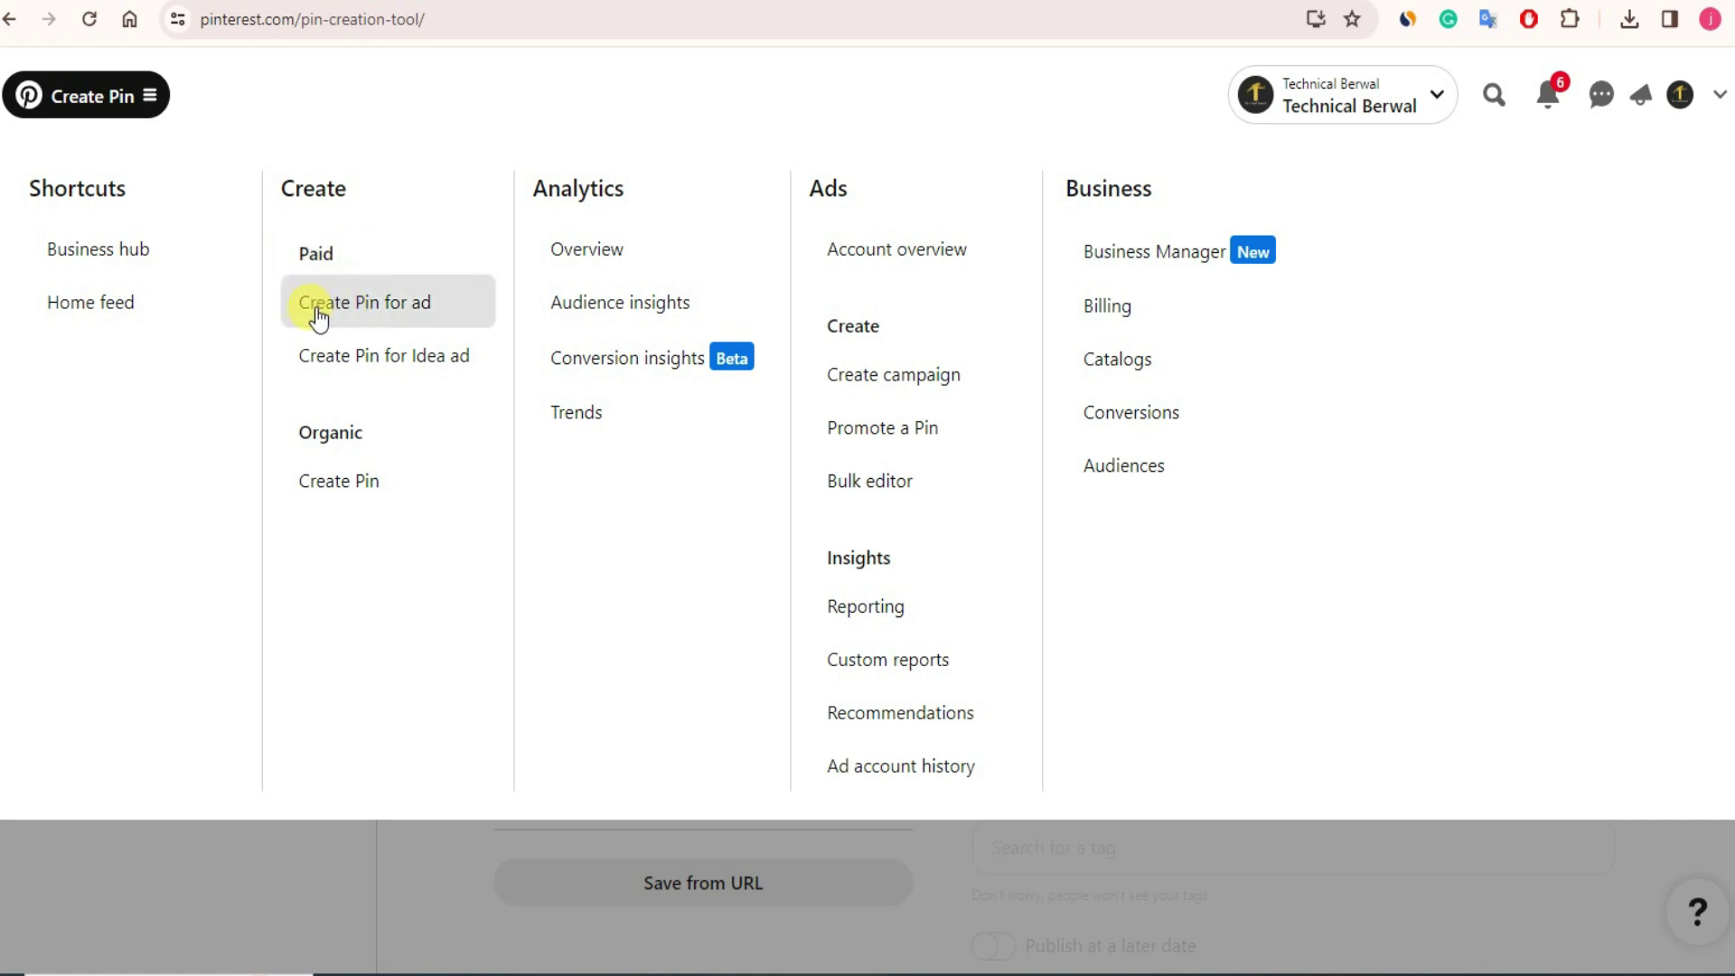
click(388, 311)
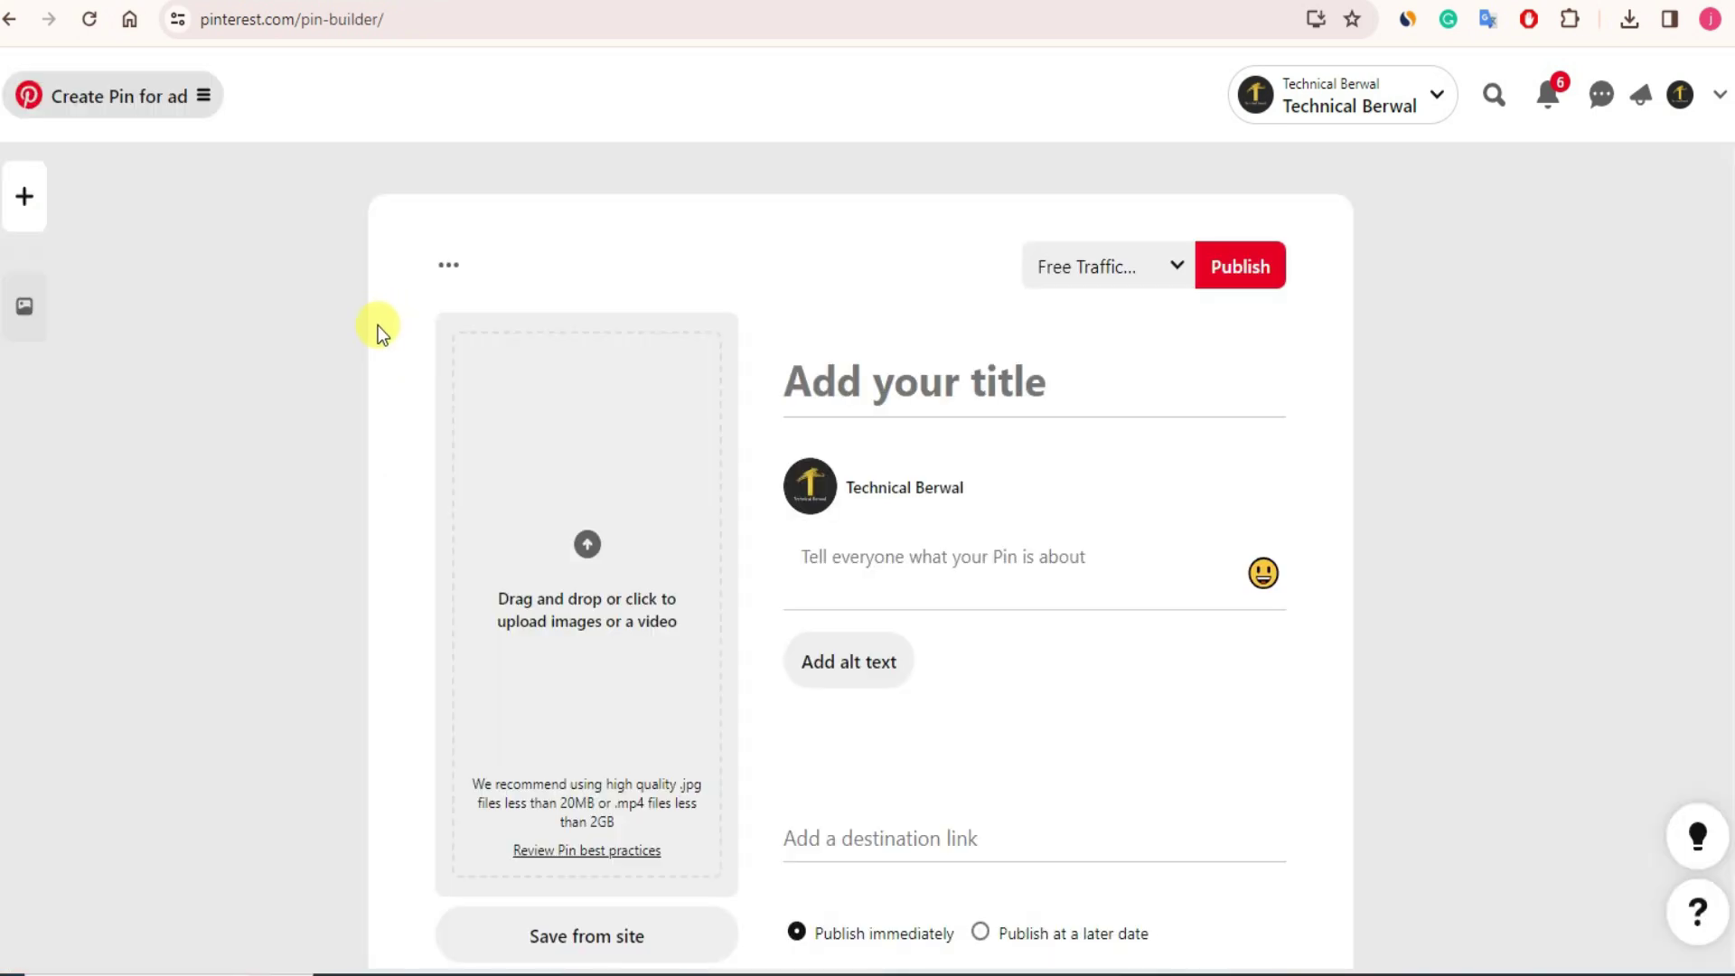
- Upload the downloaded "How To Promote Your Affiliate Link" image with the money background as the hero image of the ad pin
scroll(379, 334, down, 1)
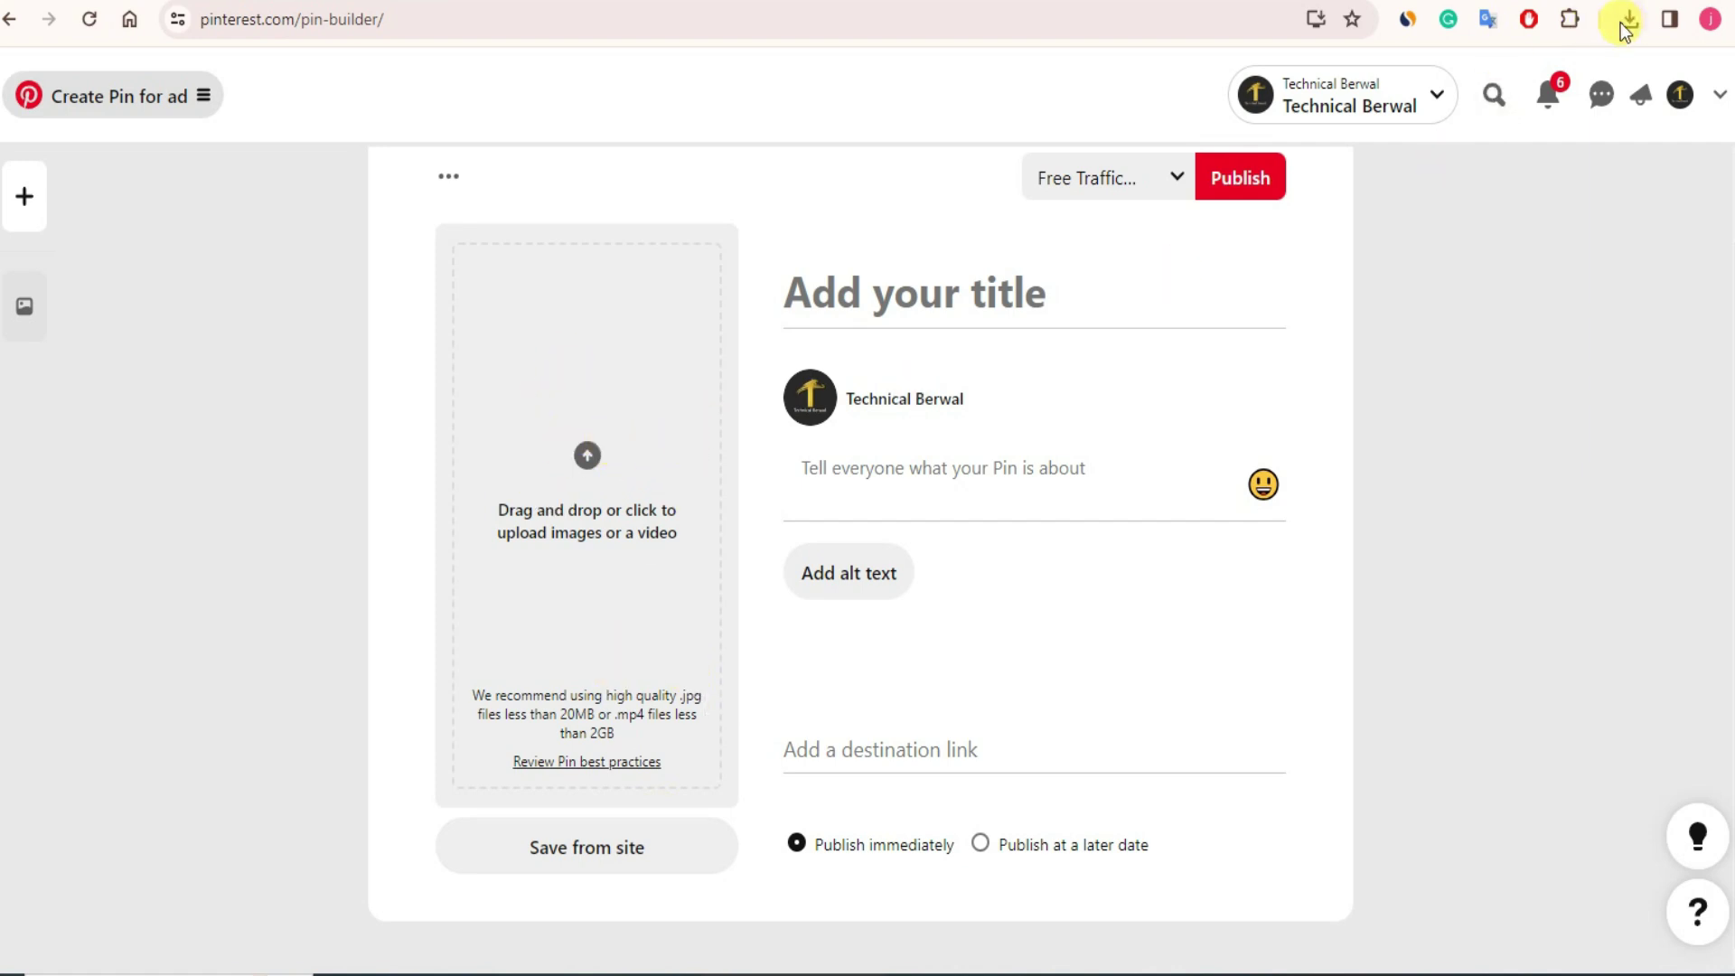
drag(1626, 19, 638, 548)
scroll(690, 479, down, 1)
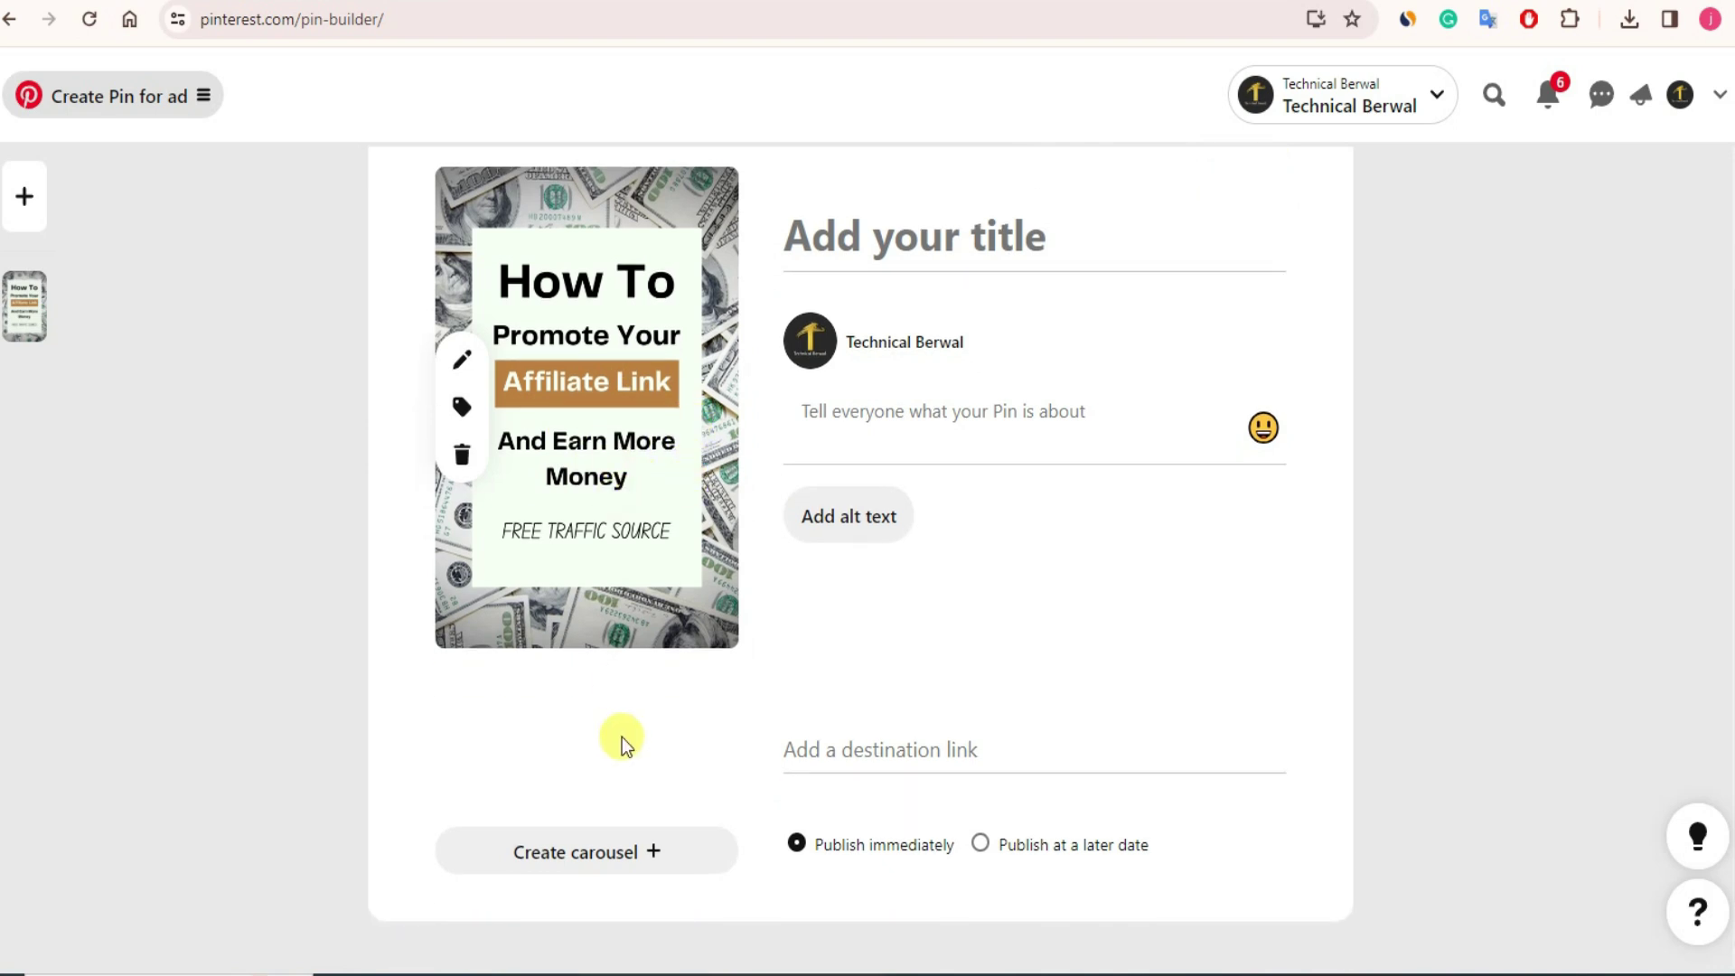
- Turn the pin into a carousel and upload the yellow and green "How To Promote Your Affiliate Link" image as its second image
click(652, 863)
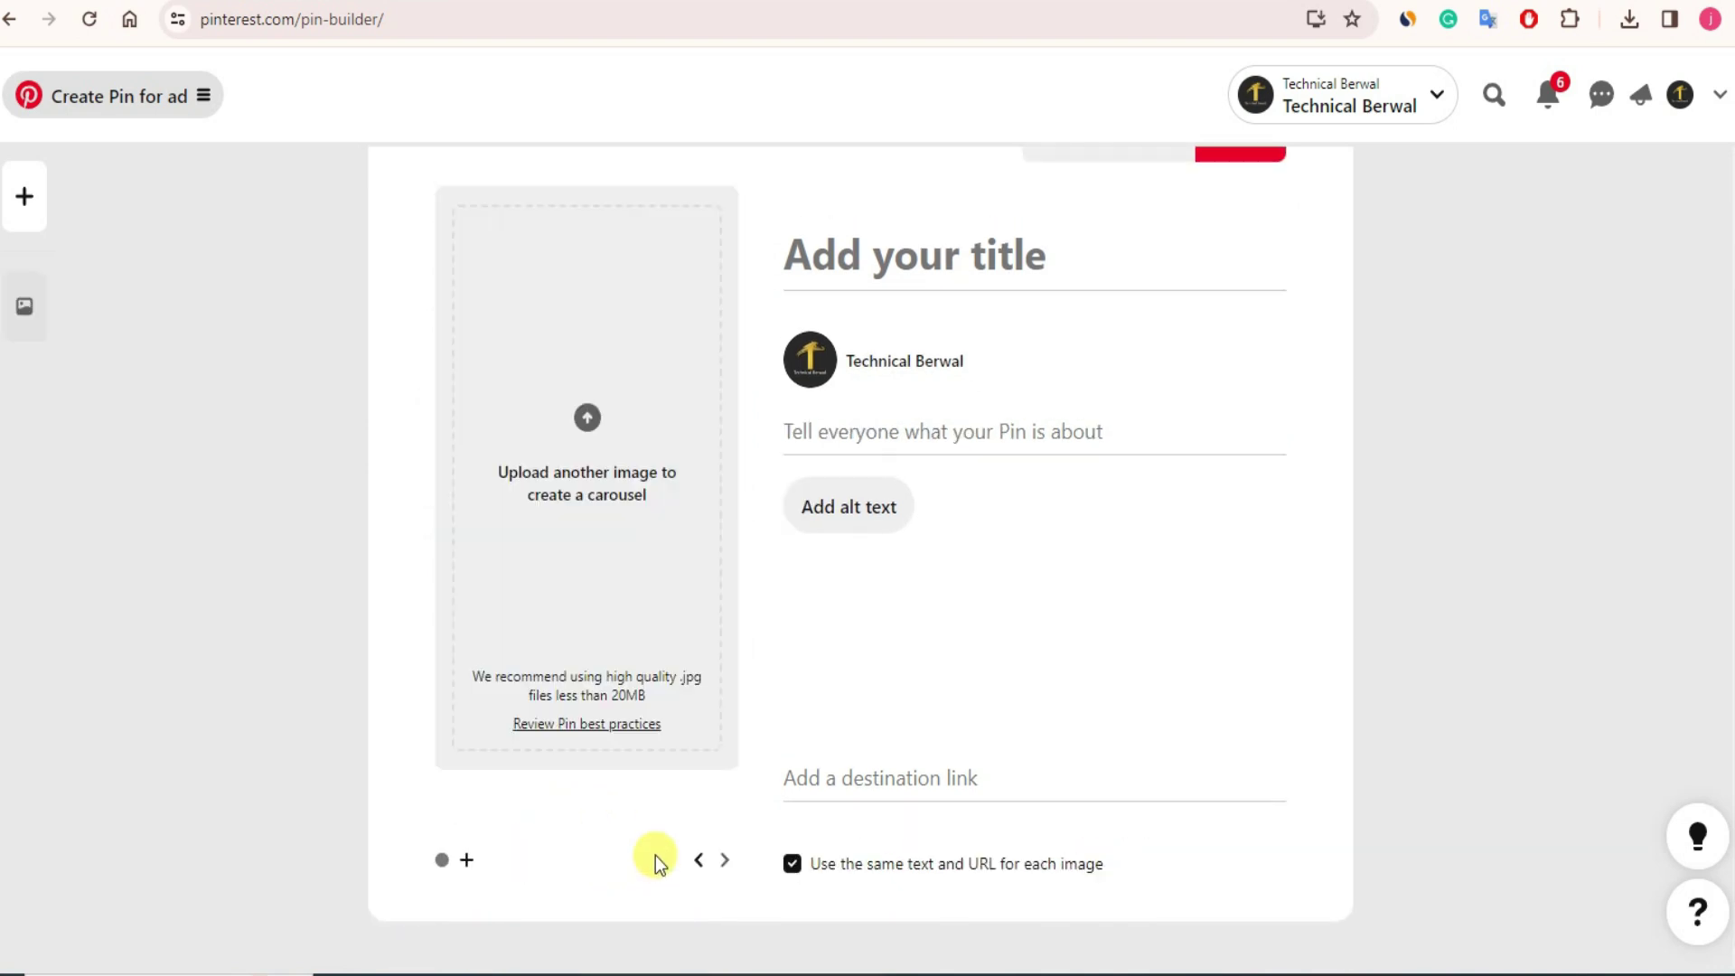
click(603, 449)
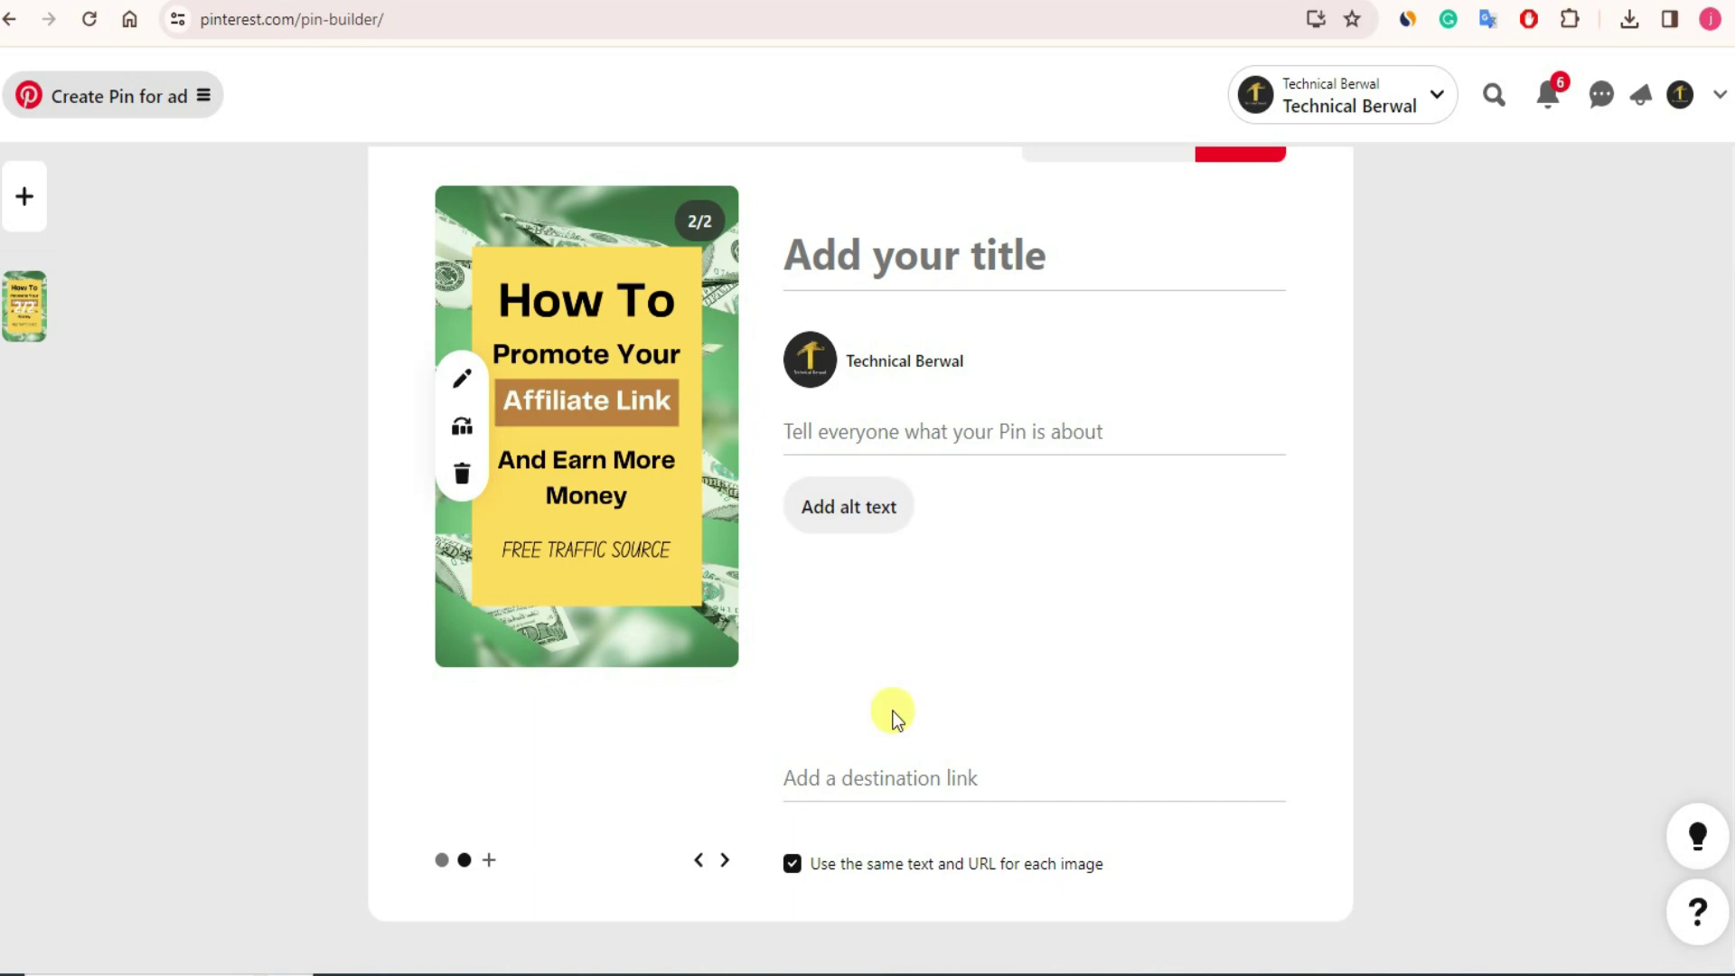
scroll(939, 692, up, 2)
scroll(940, 691, up, 2)
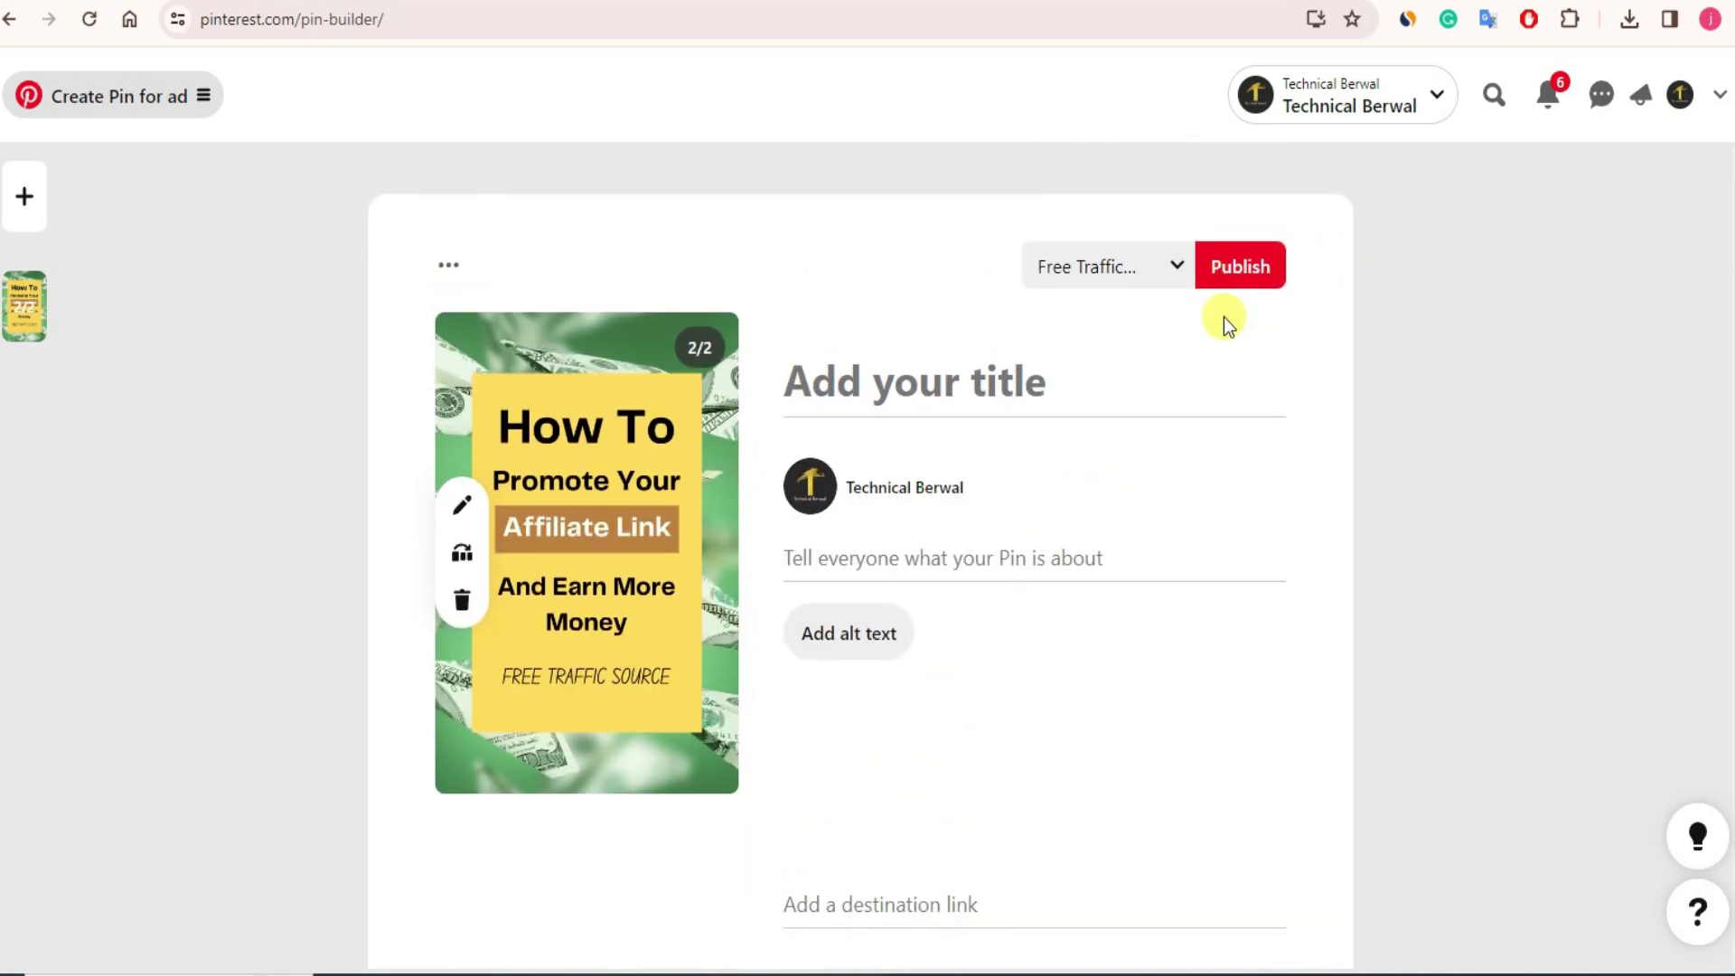
- Return to the carousel help article and highlight step 7's instructions from selecting a carousel through publishing an organic one
key(ctrl+Tab)
click(1139, 600)
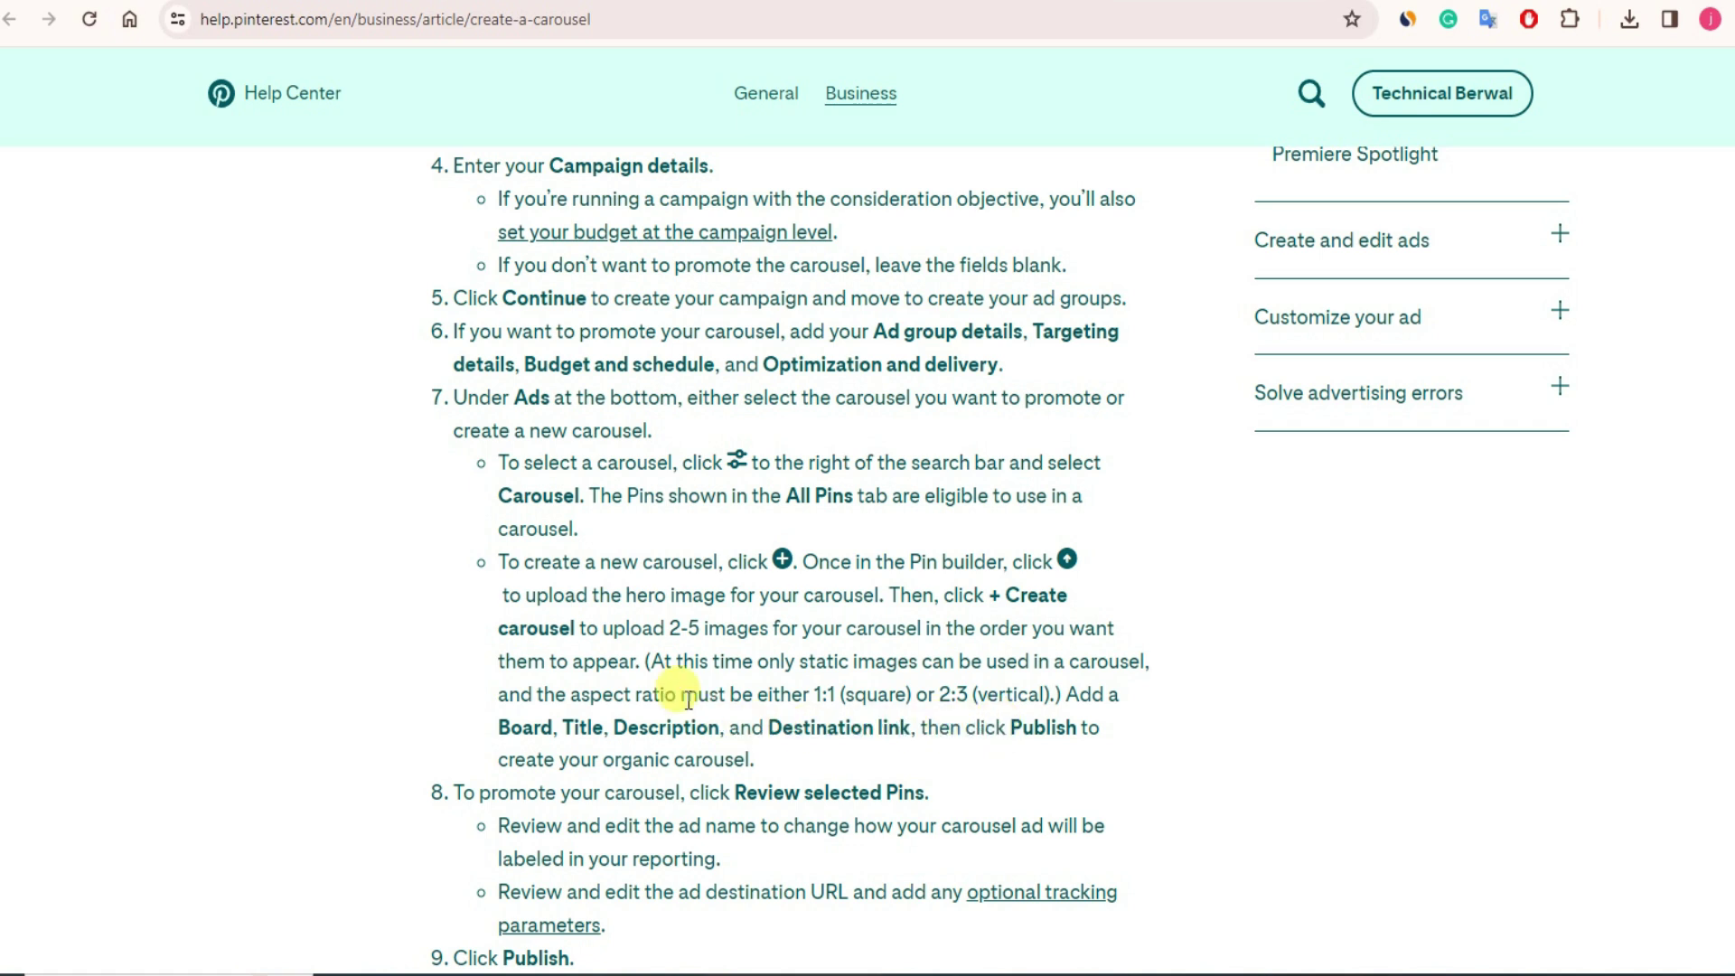
drag(503, 459, 796, 757)
click(917, 748)
click(940, 733)
click(785, 761)
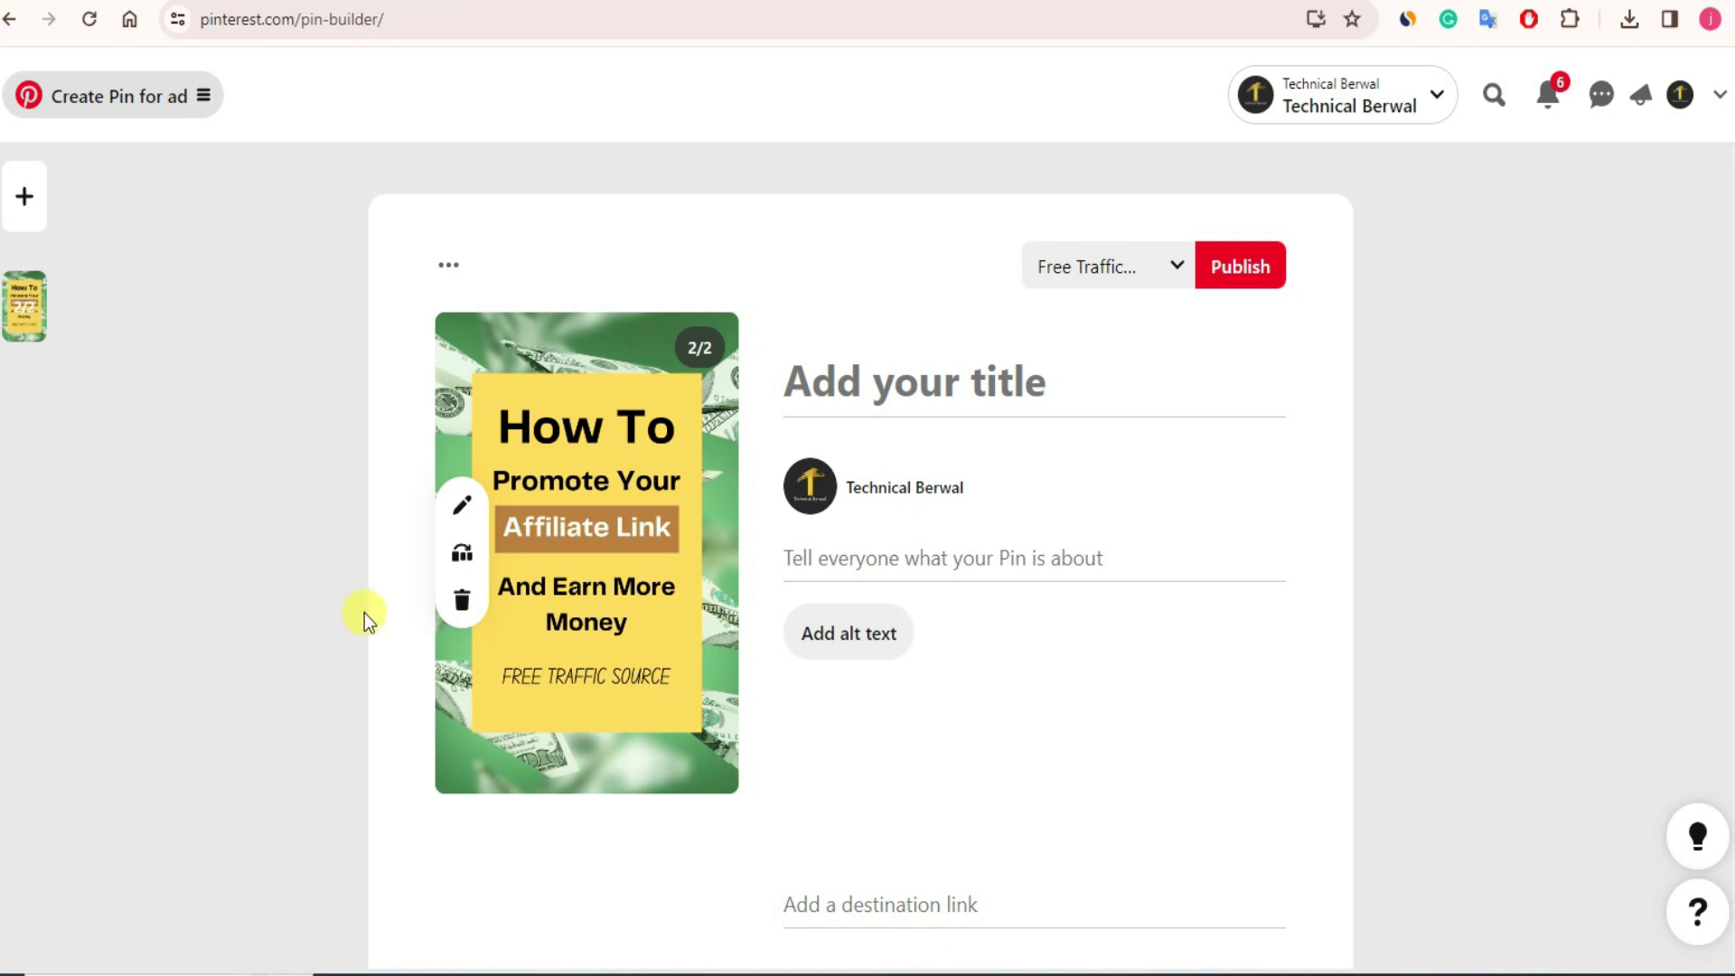
- Highlight "Difference Between Organic Pin And Paid Pin?" in the notes, and review the paid and organic creation options on Pinterest
scroll(595, 674, down, 2)
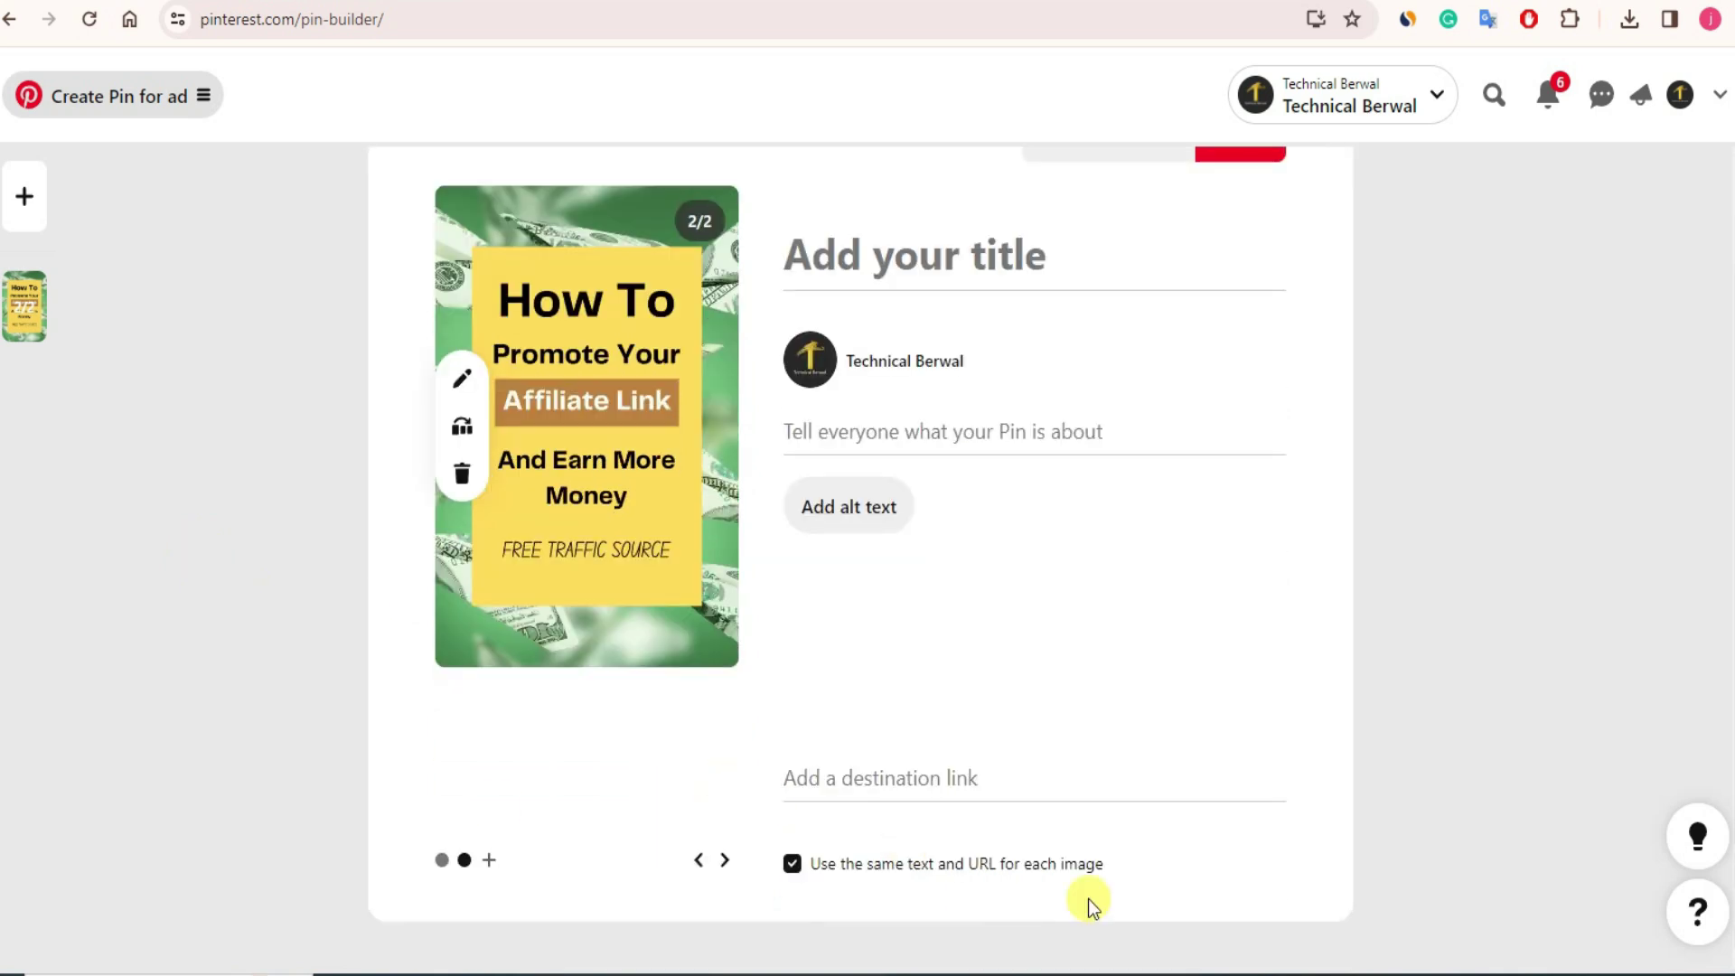
click(1130, 963)
scroll(535, 462, up, 1)
drag(350, 137, 1278, 120)
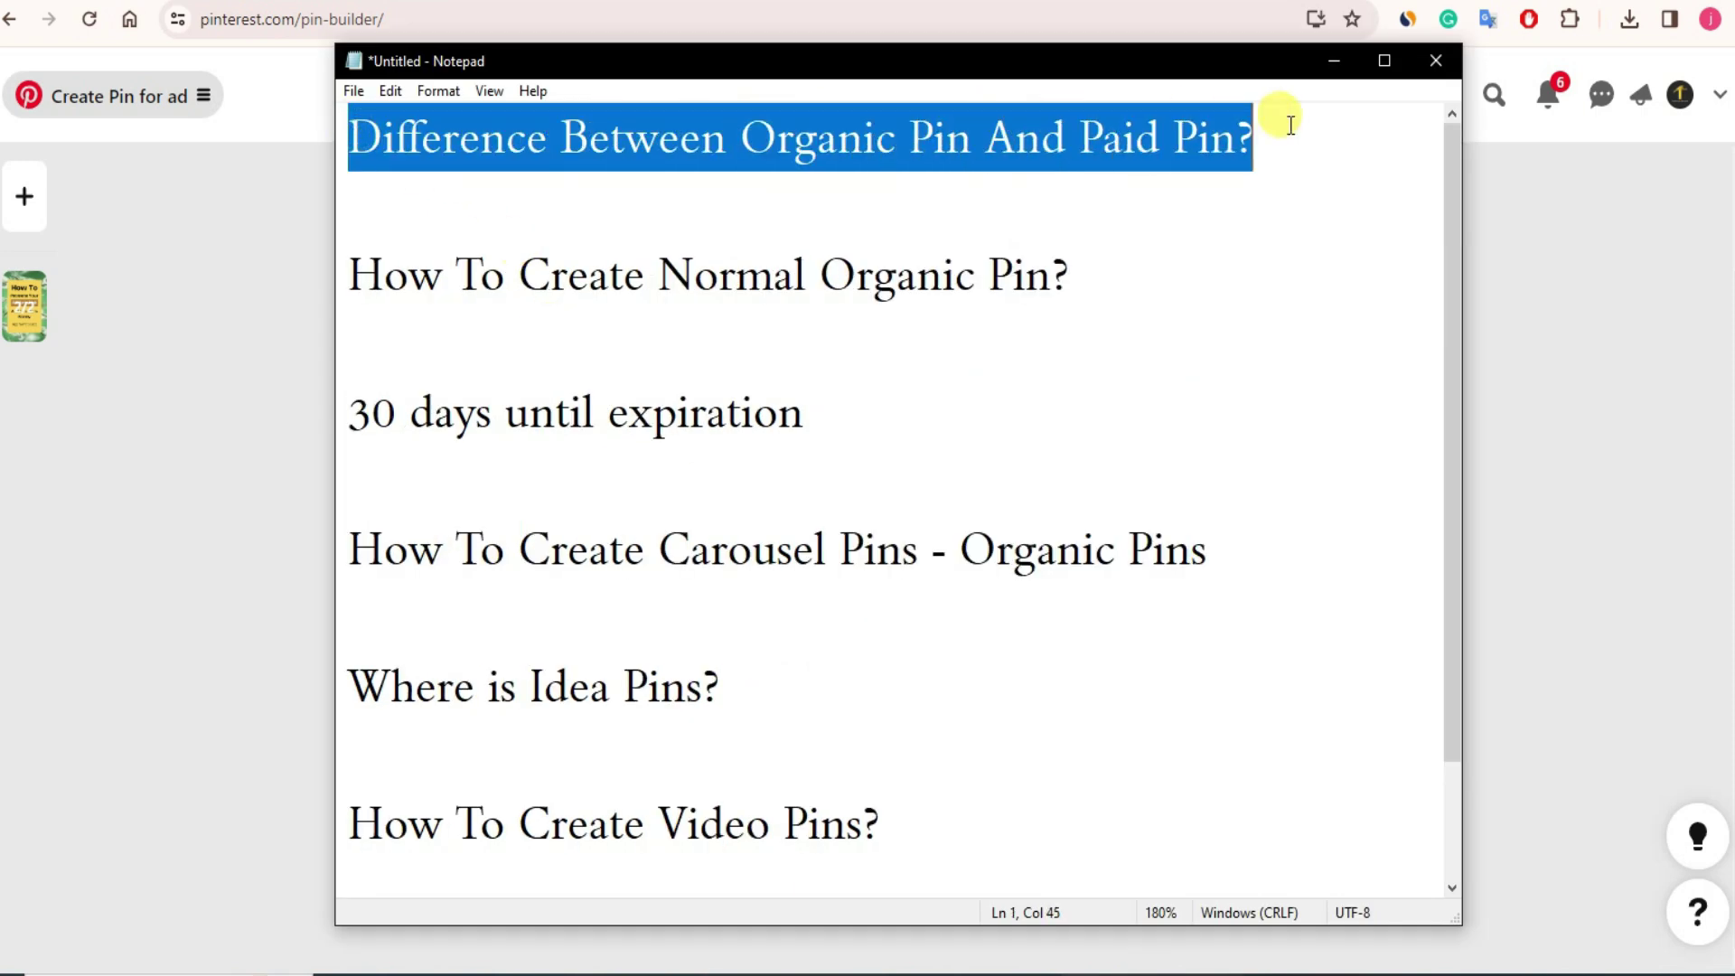
click(1150, 240)
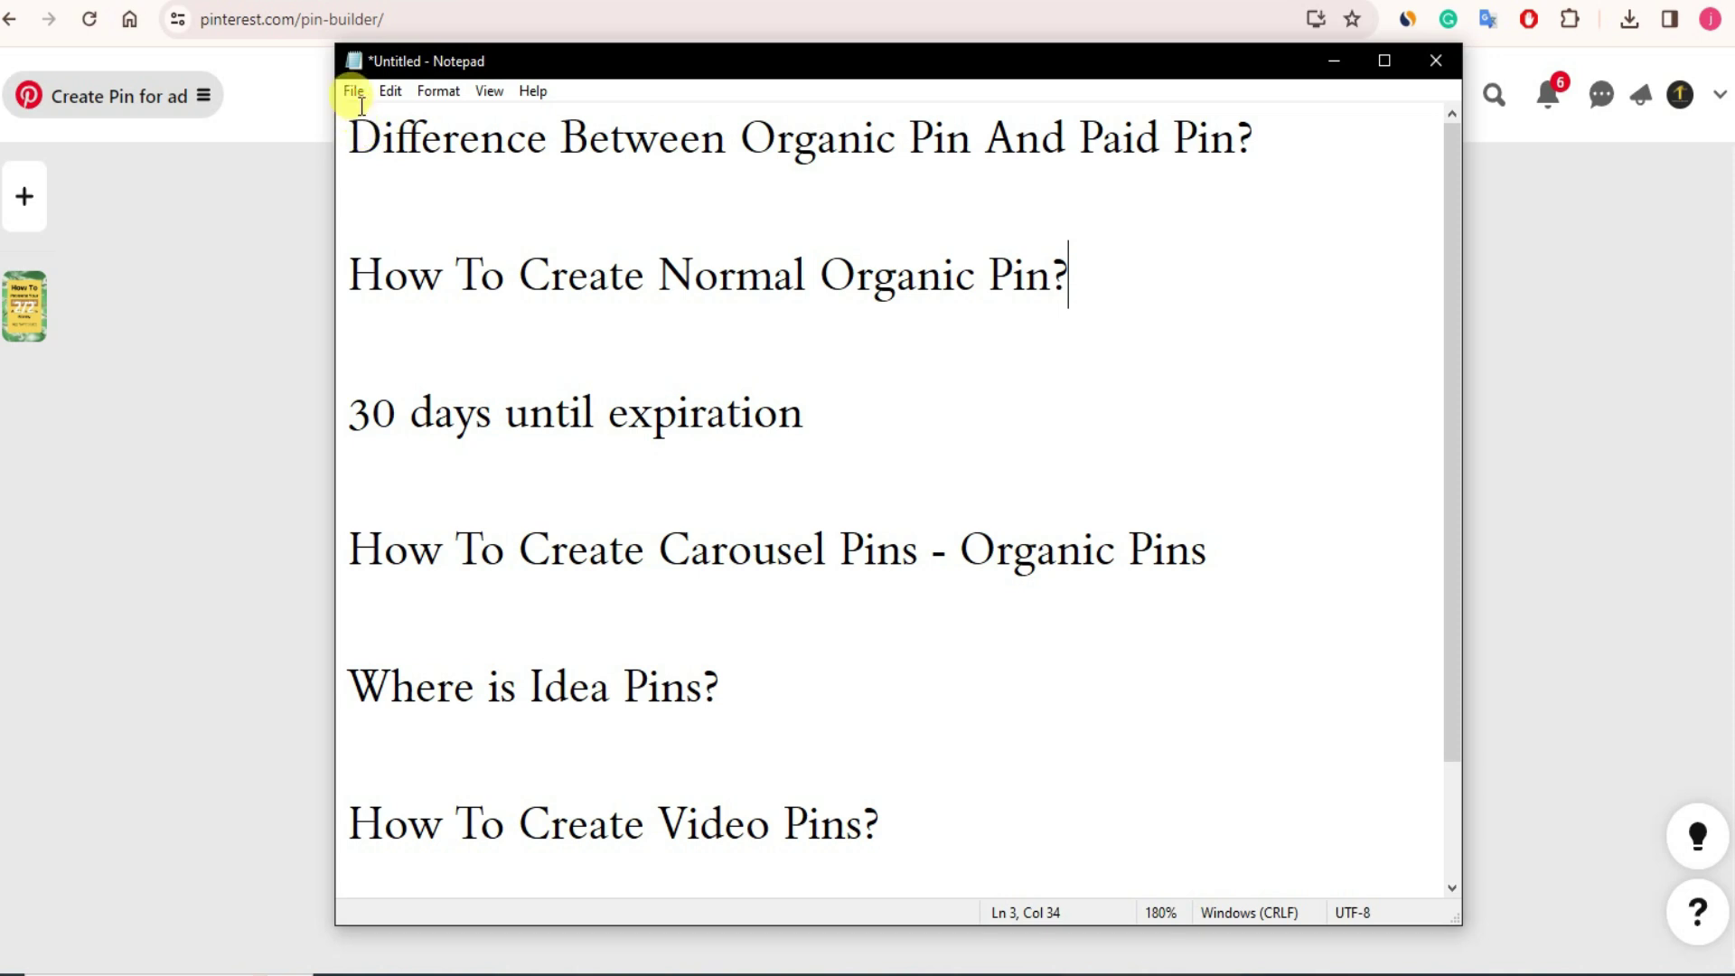
click(314, 62)
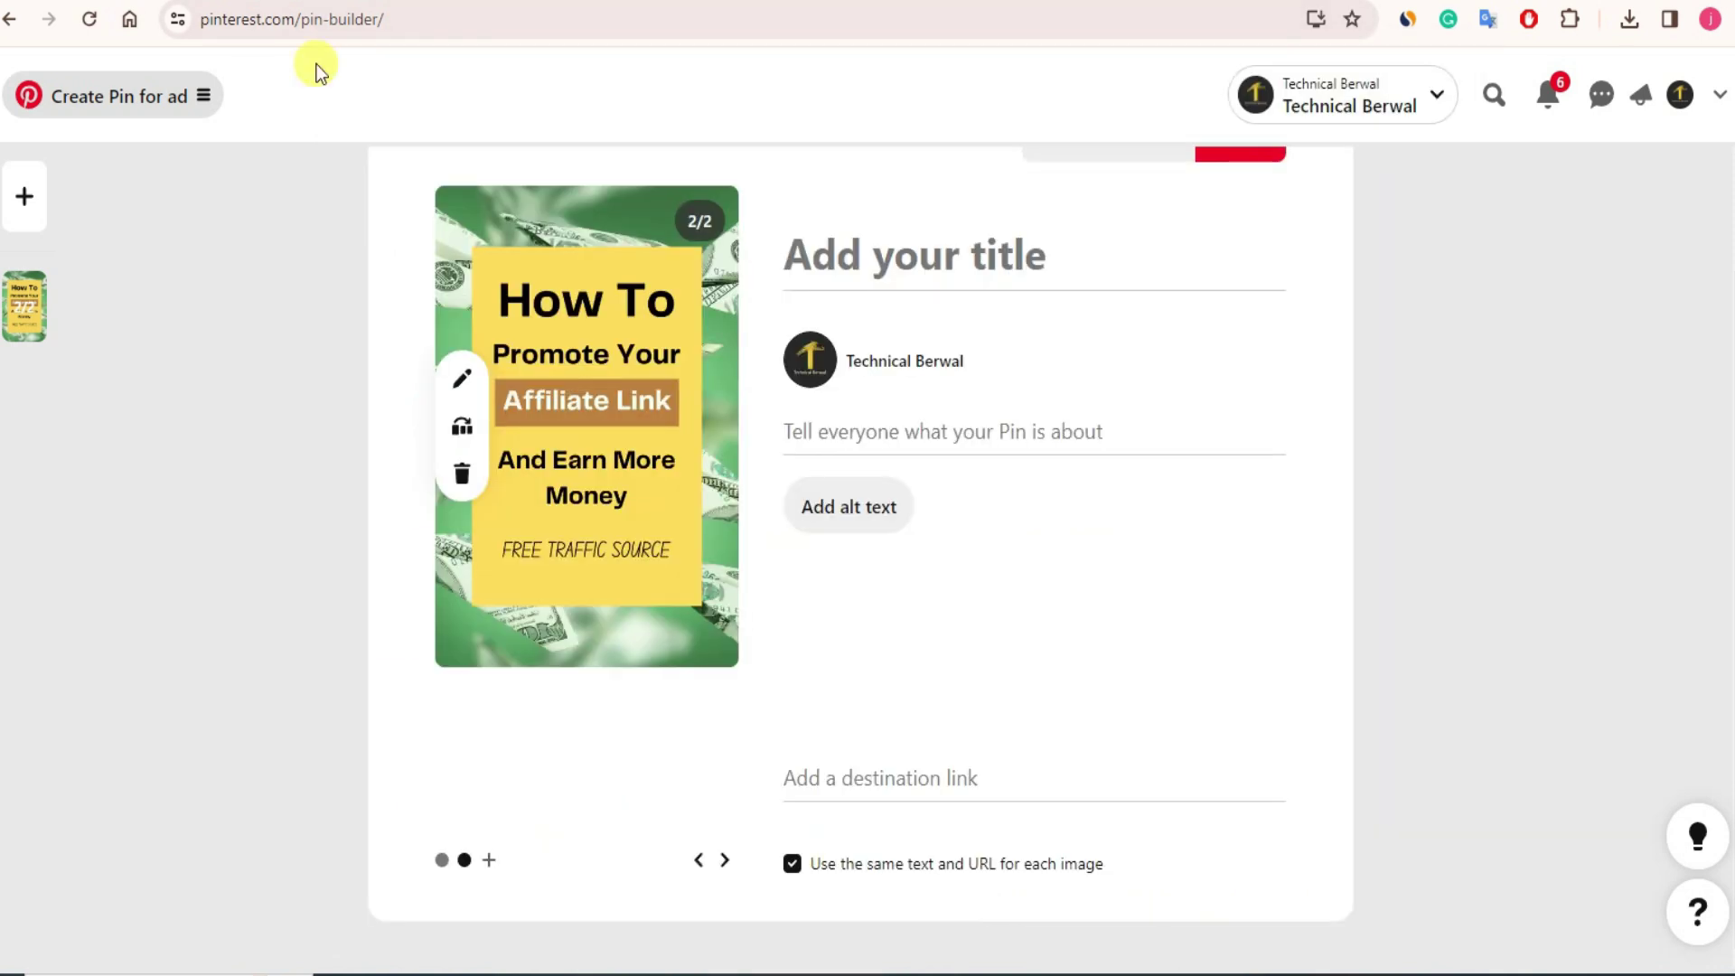
click(203, 95)
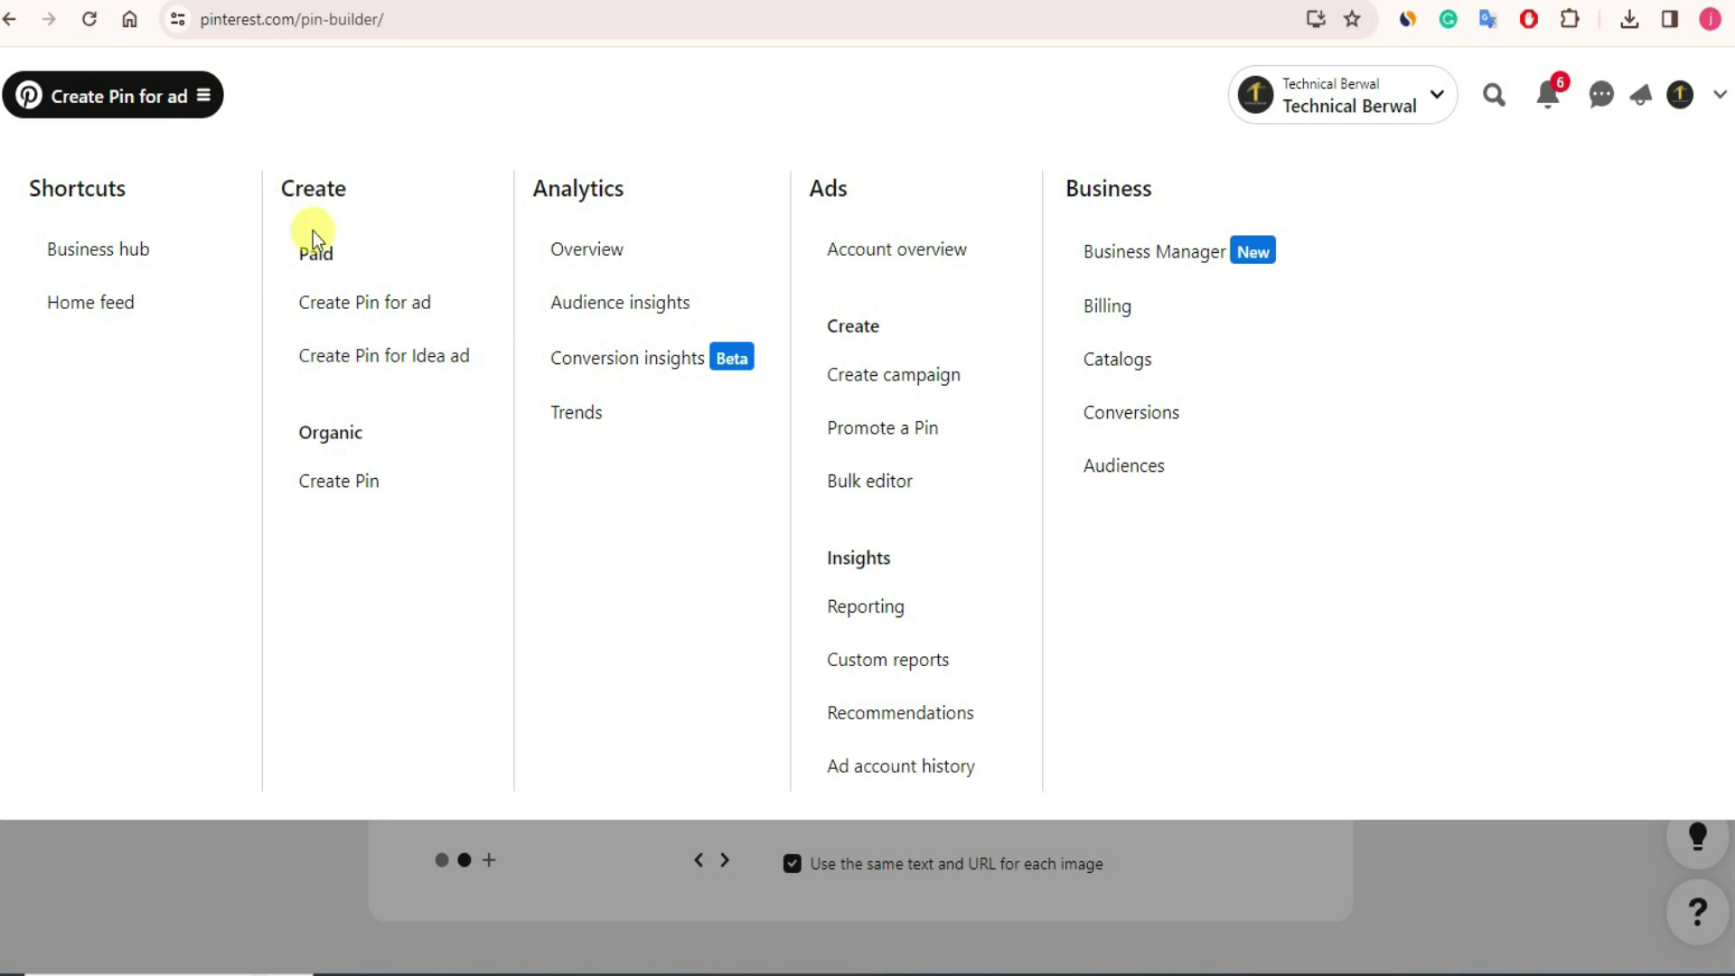
click(384, 315)
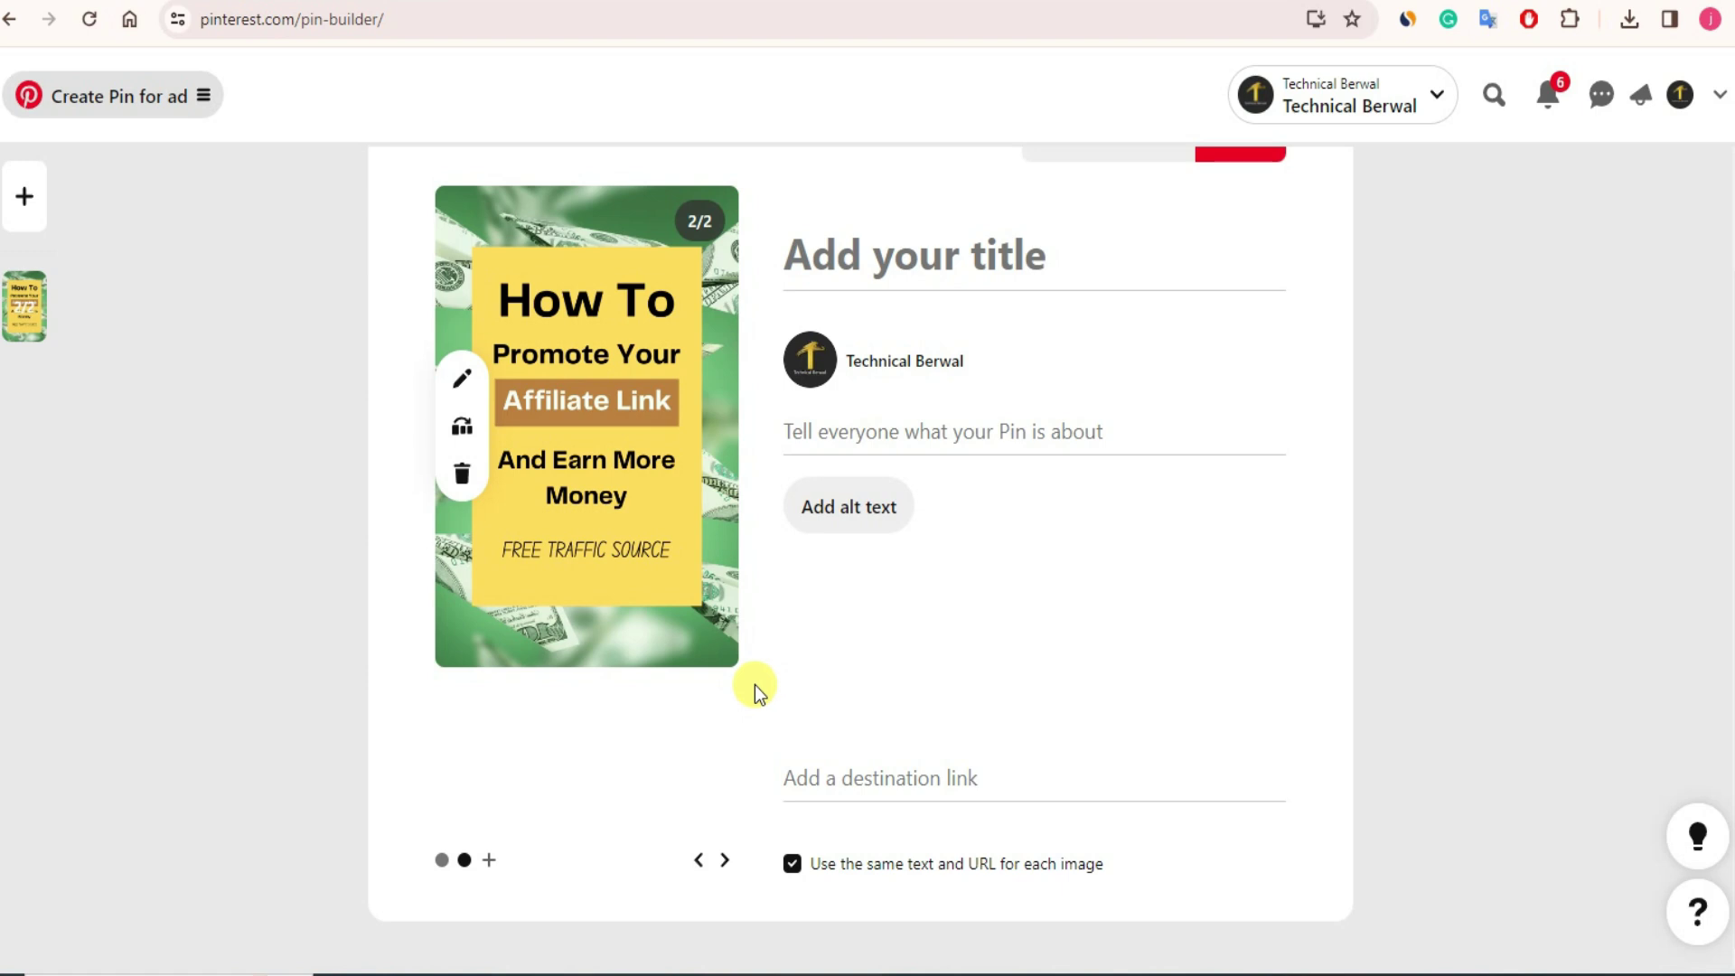
- Highlight "How To Create Normal Organic Pin?" in the notes, and open Pinterest's organic pin creation page
key(alt+Tab)
drag(344, 271, 1083, 271)
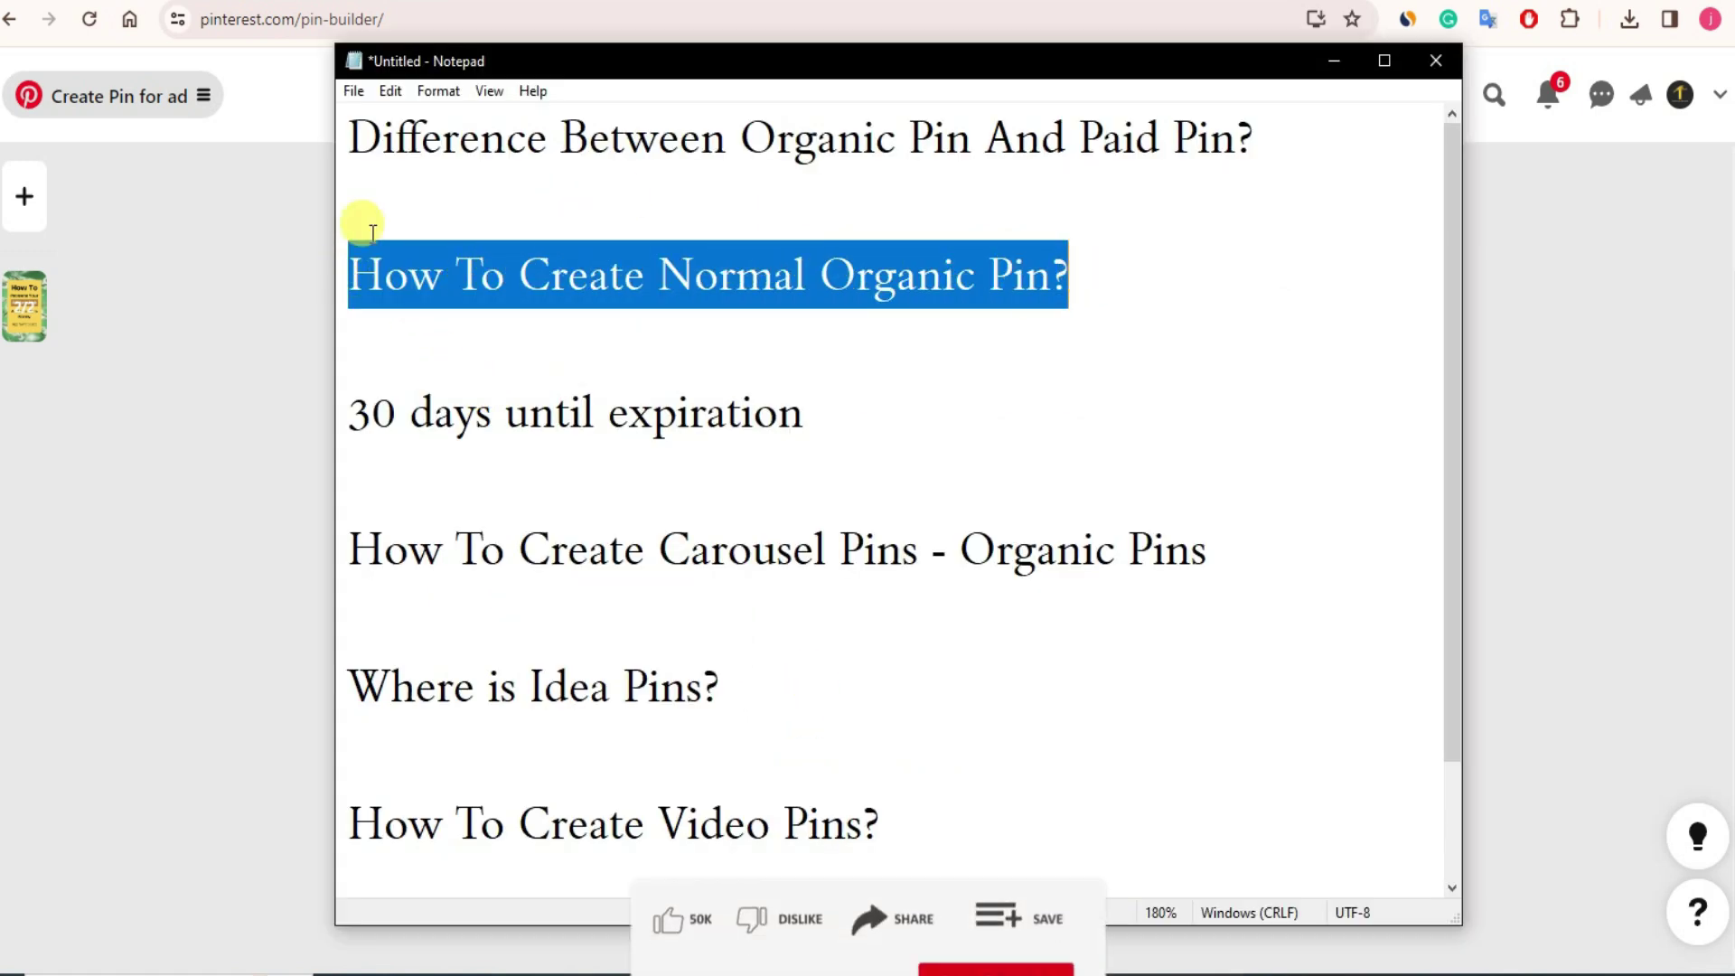
key(alt+Tab)
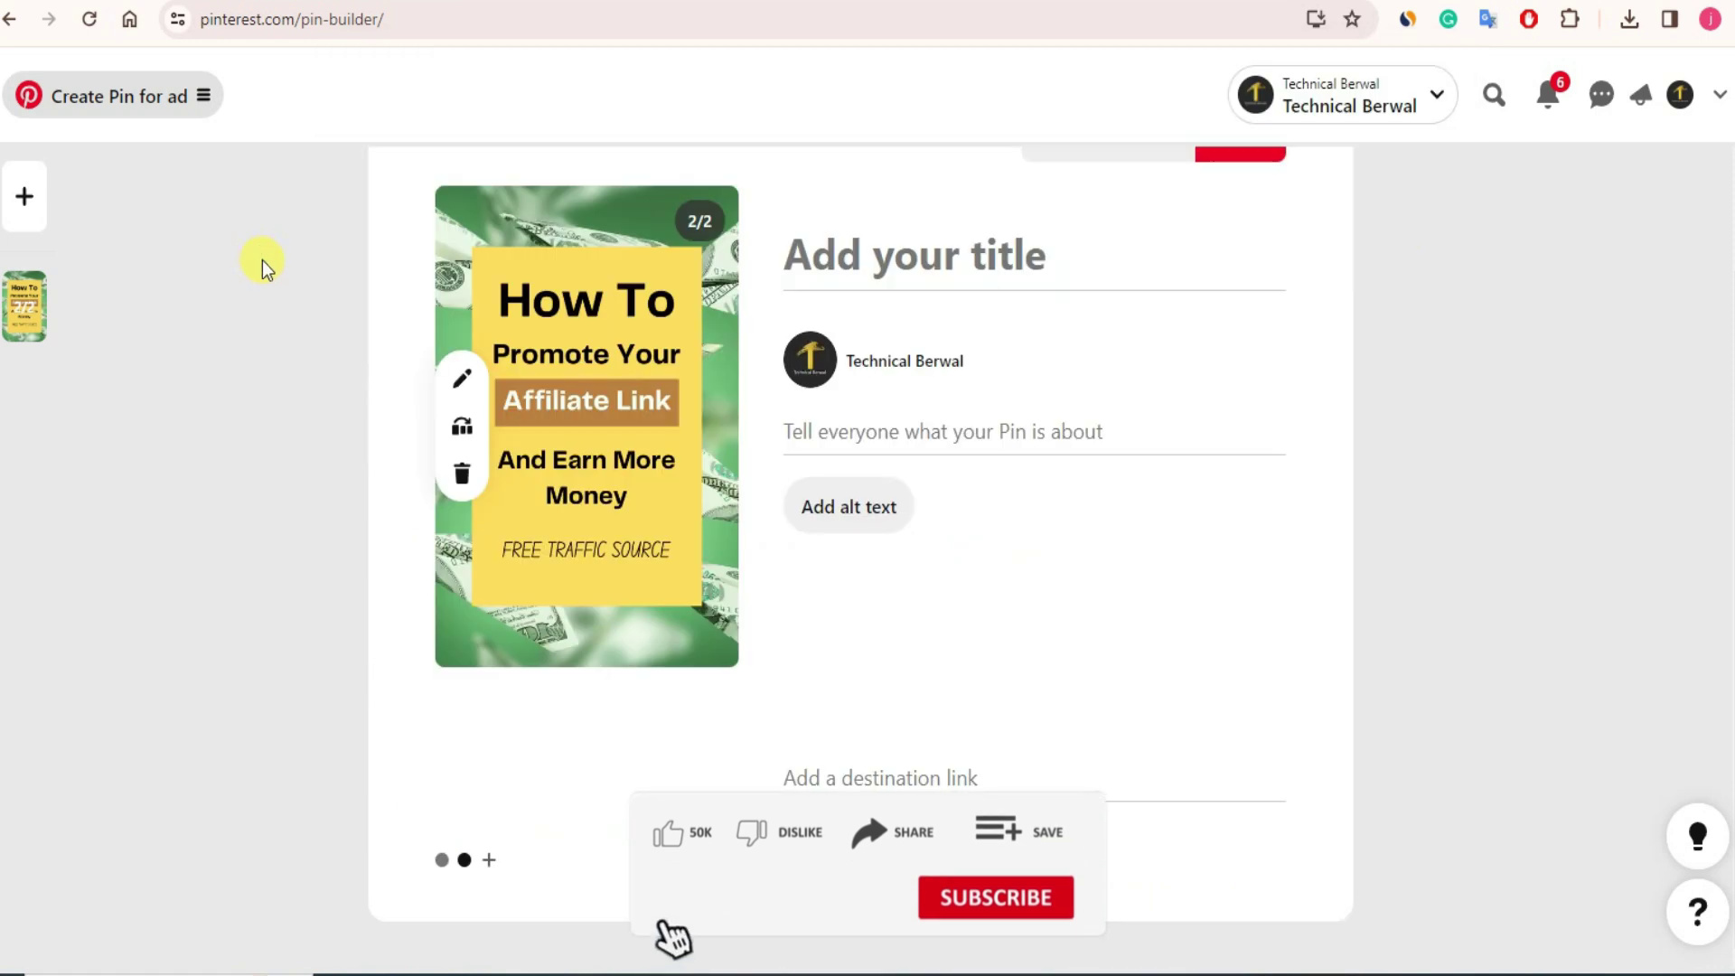
click(204, 97)
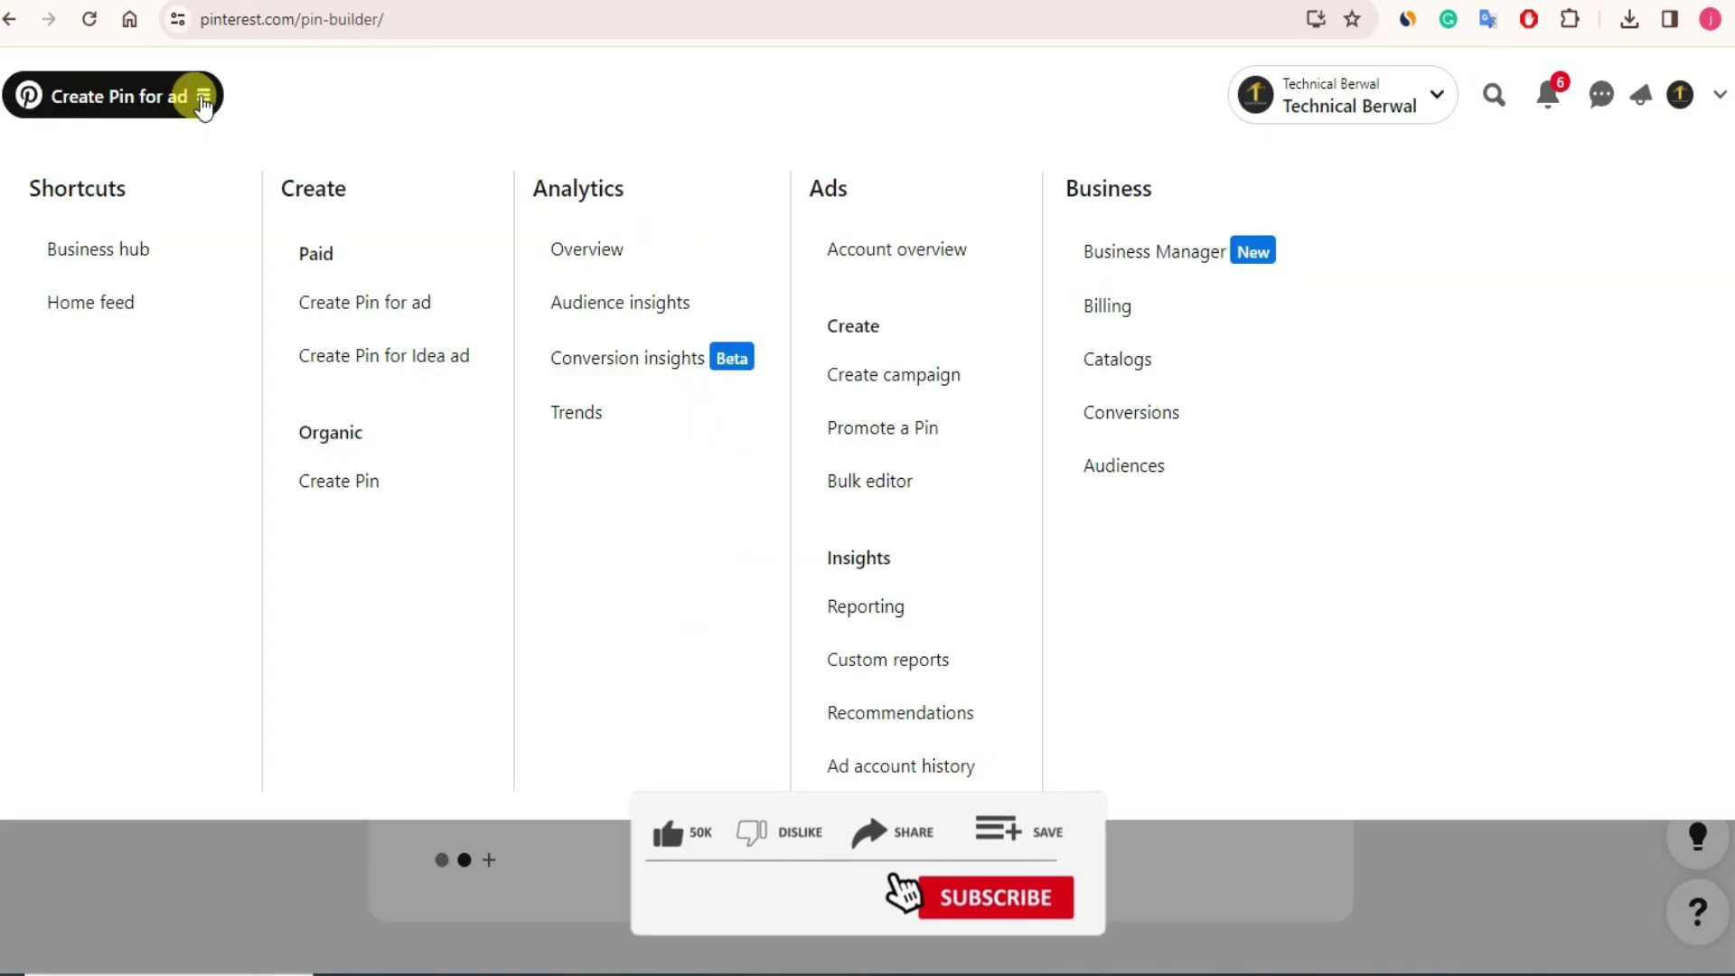
click(333, 484)
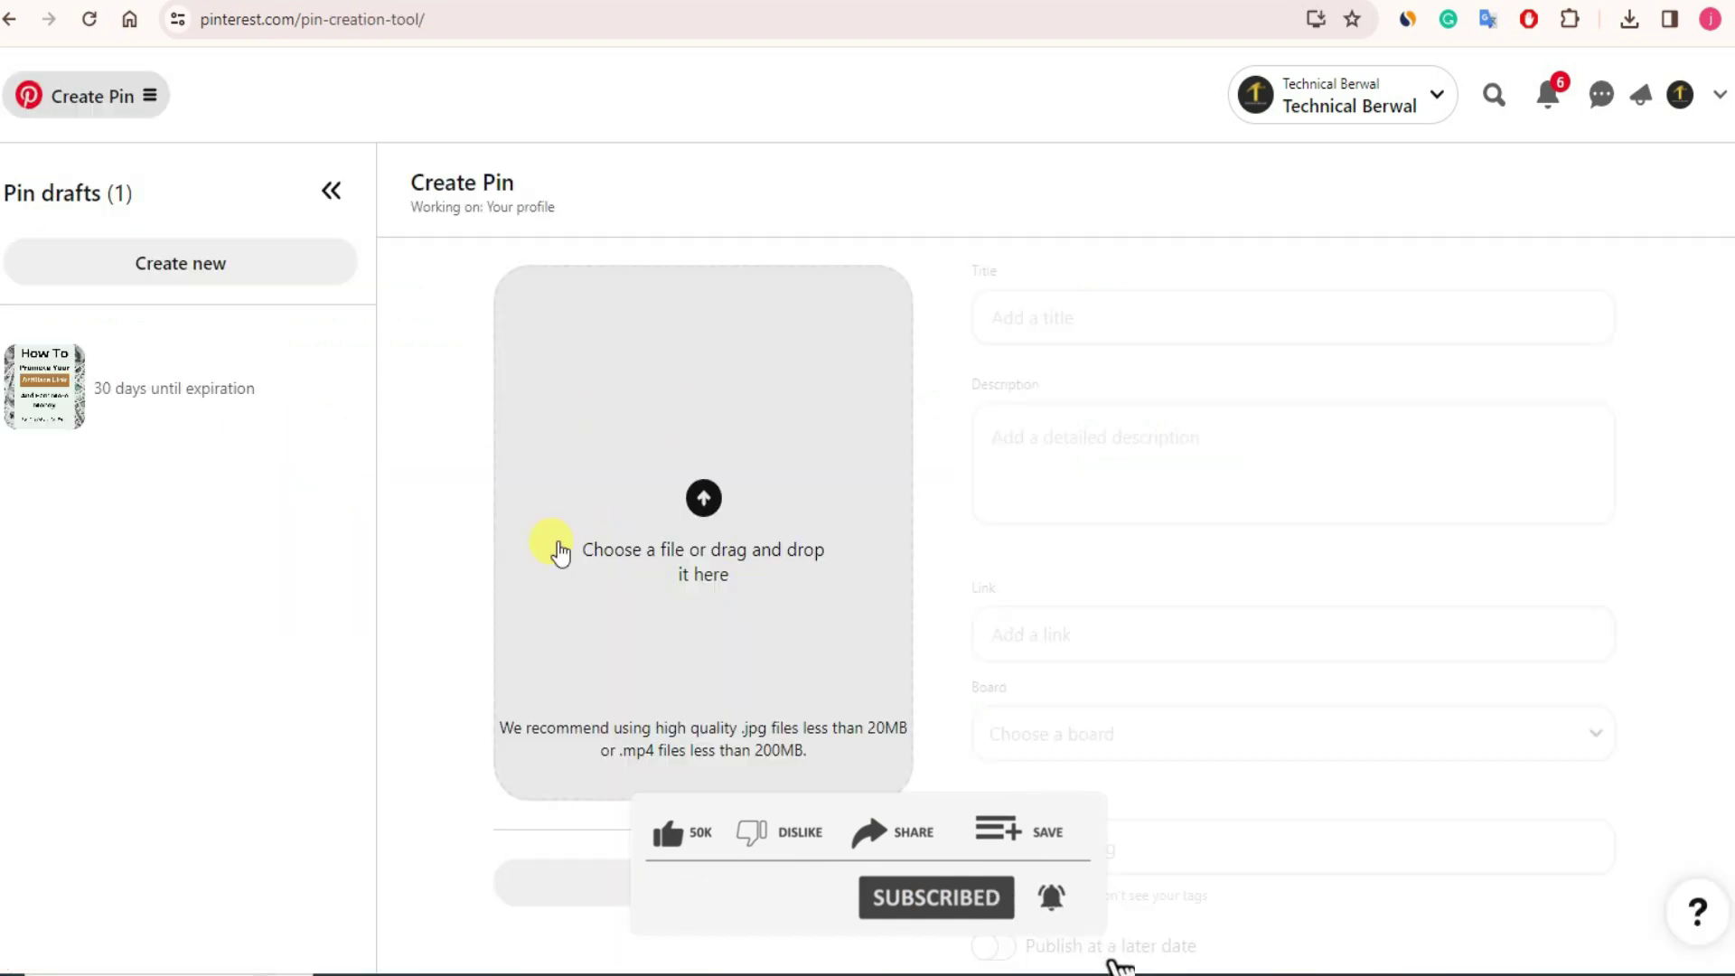